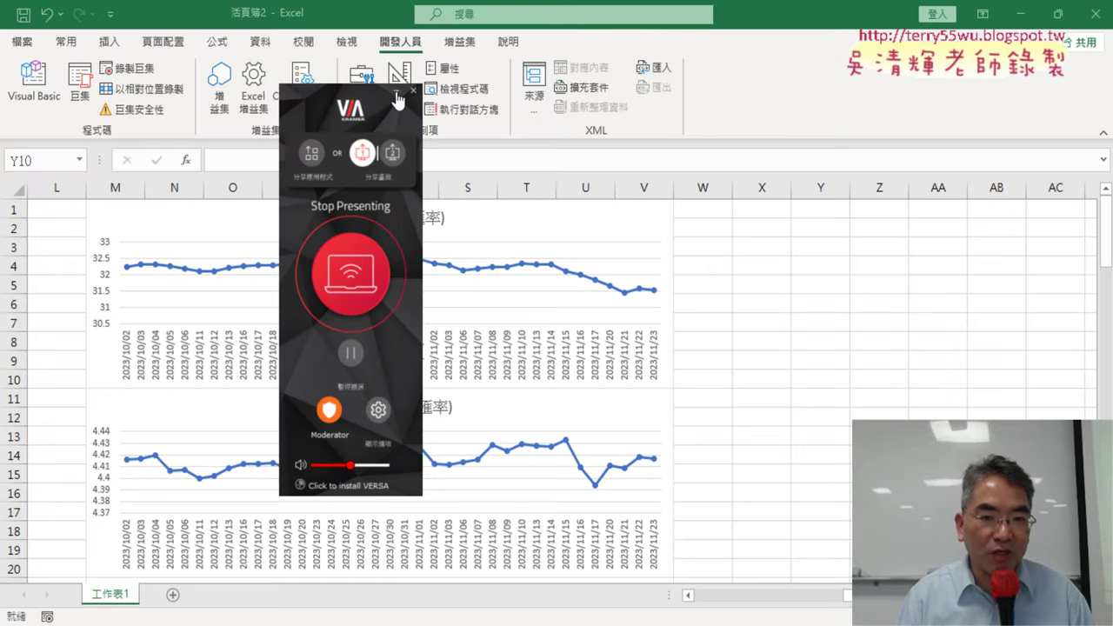
Review the 匯率下載 macro code in Module1 of the VBA editor, then return to the sheet.
click(396, 93)
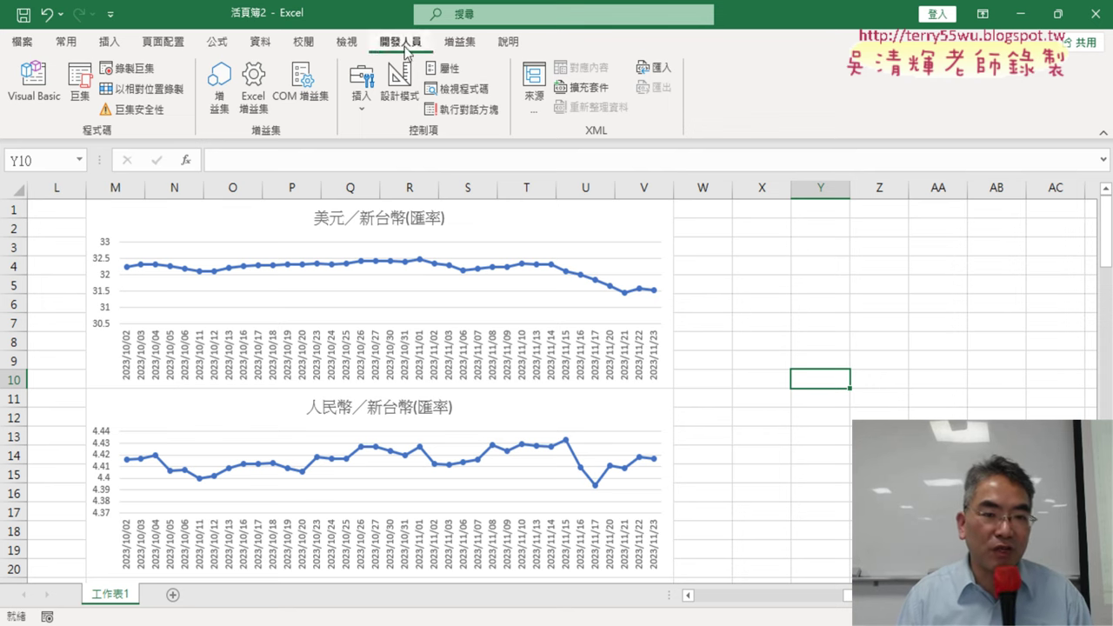
click(33, 82)
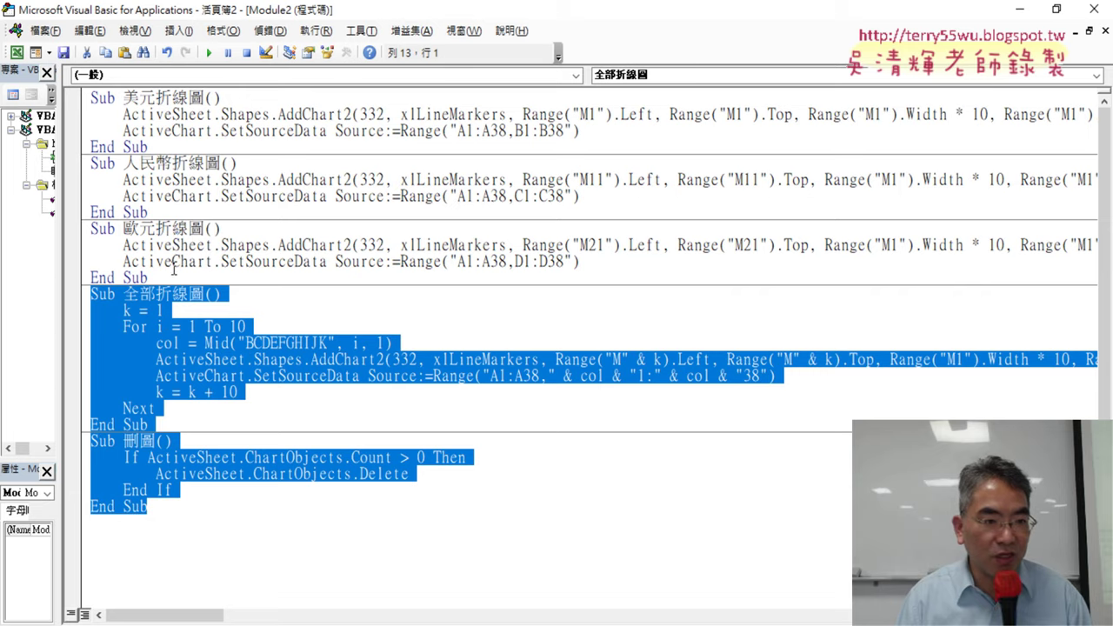
drag(60, 228, 150, 228)
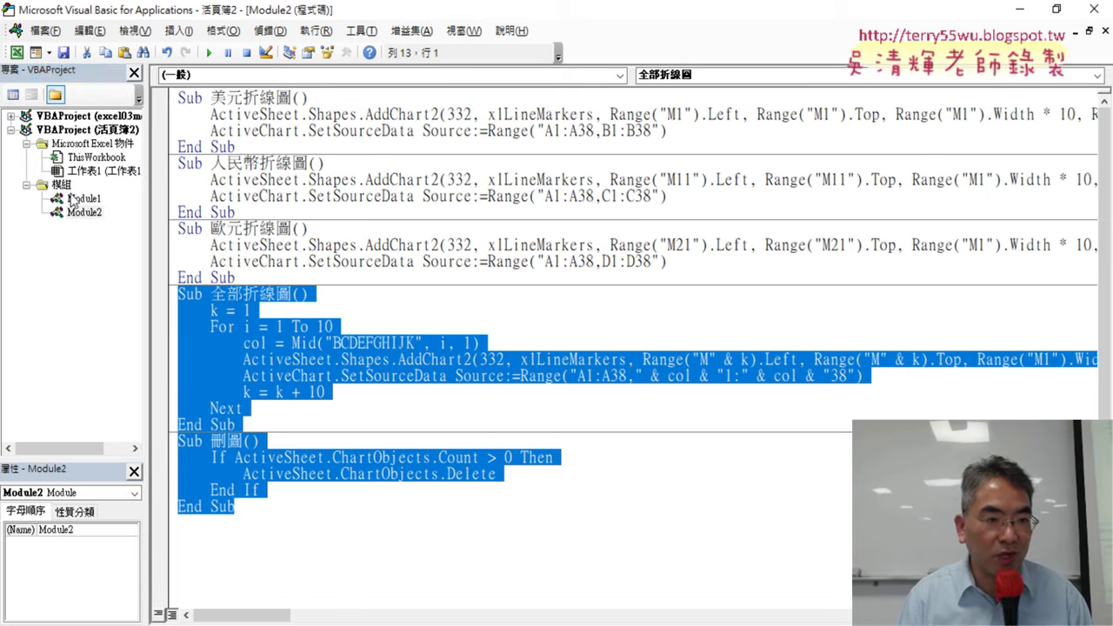
double_click(84, 199)
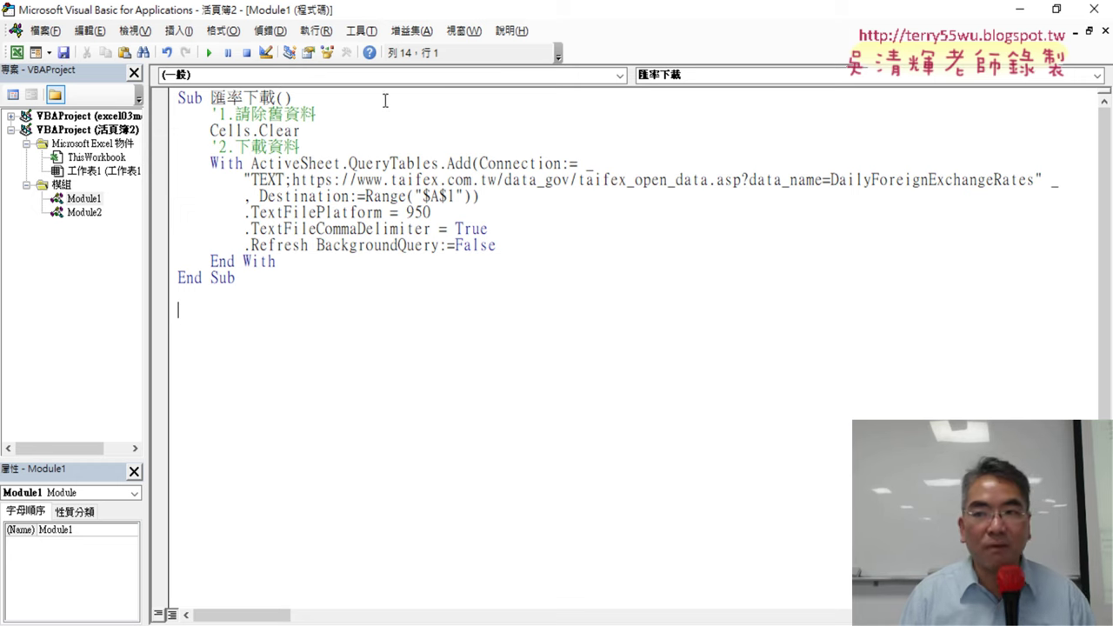
click(1094, 10)
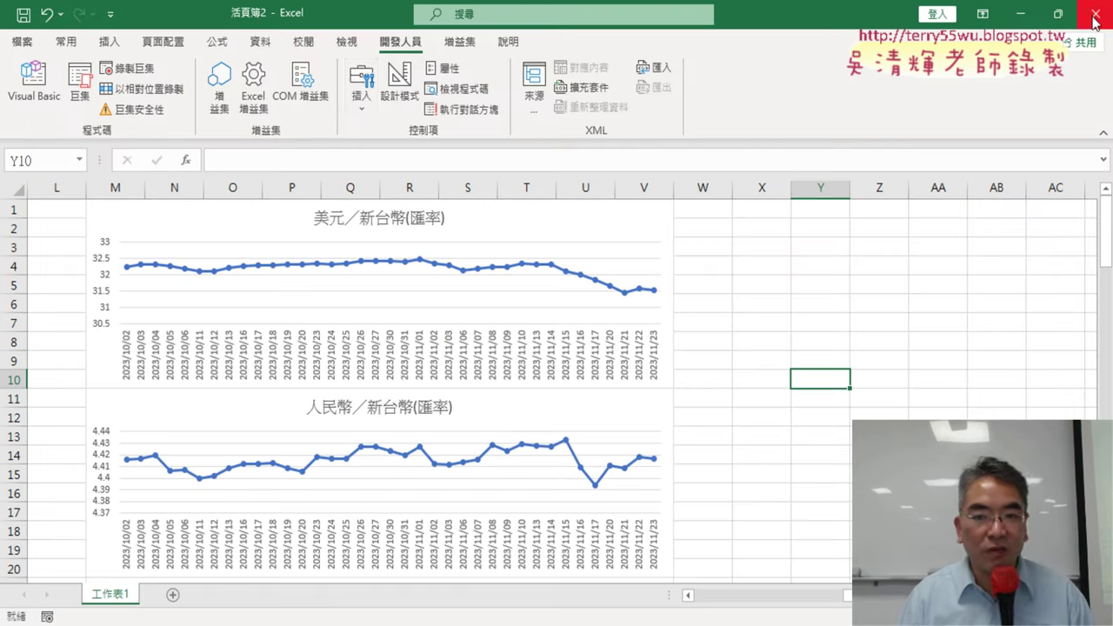
Draw a Form Control button beside the charts, assign macro 匯率下載, and caption it 匯率下載.
click(363, 112)
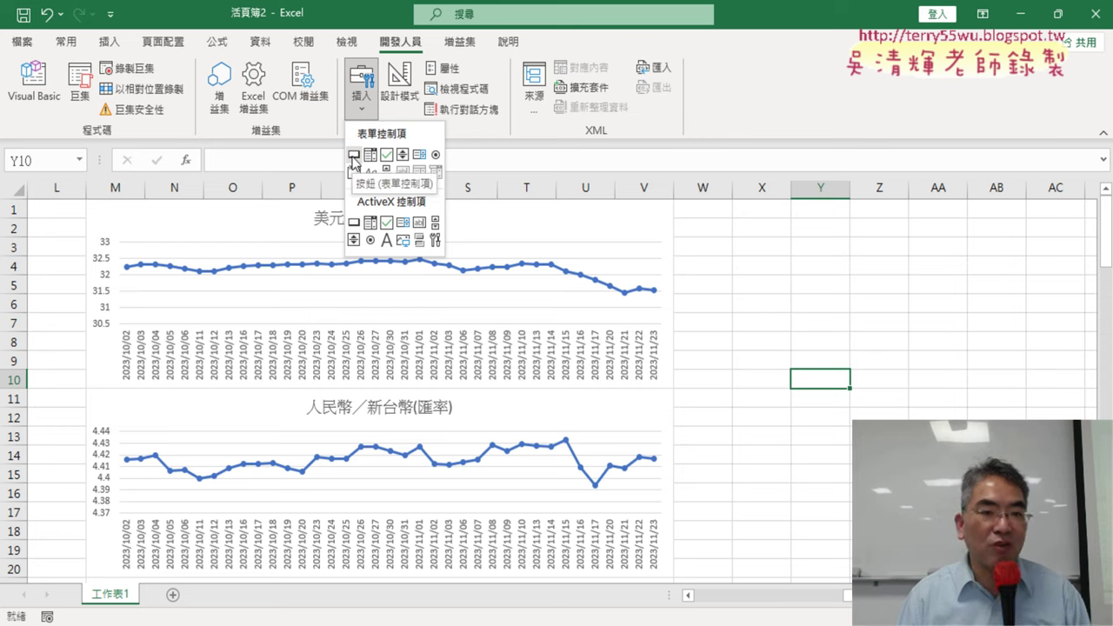
click(354, 156)
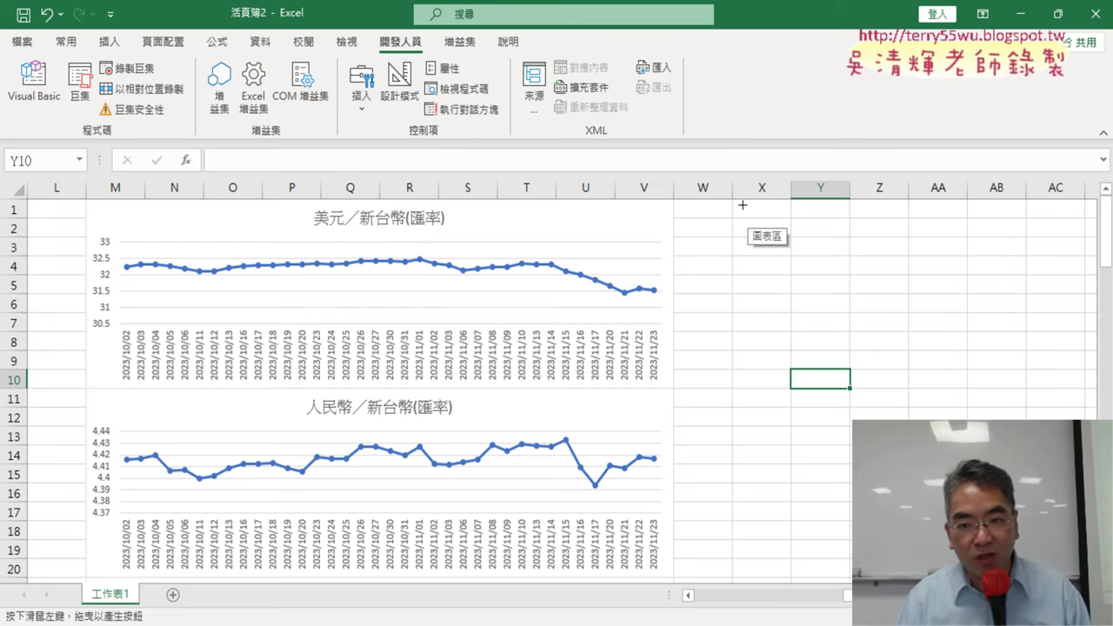
drag(742, 205, 925, 247)
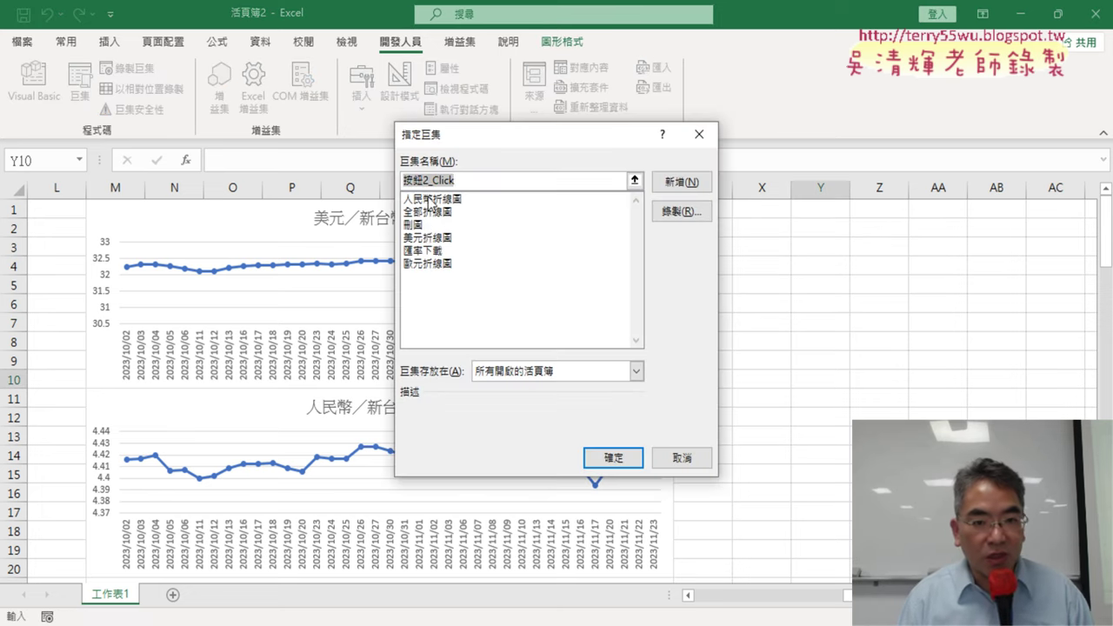
click(426, 250)
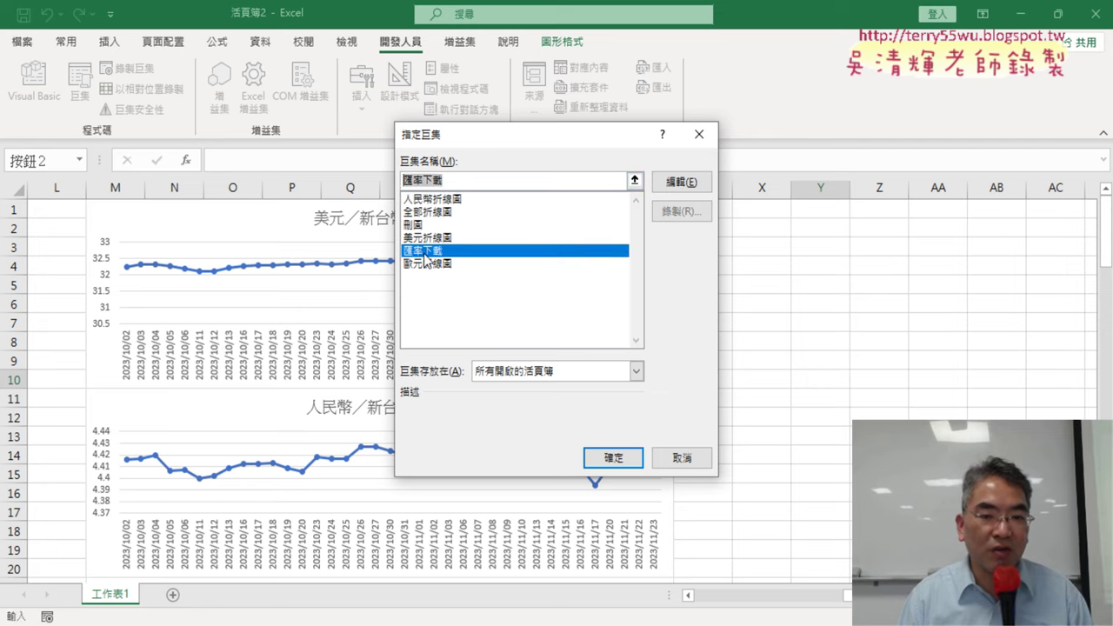
right_click(433, 181)
click(476, 213)
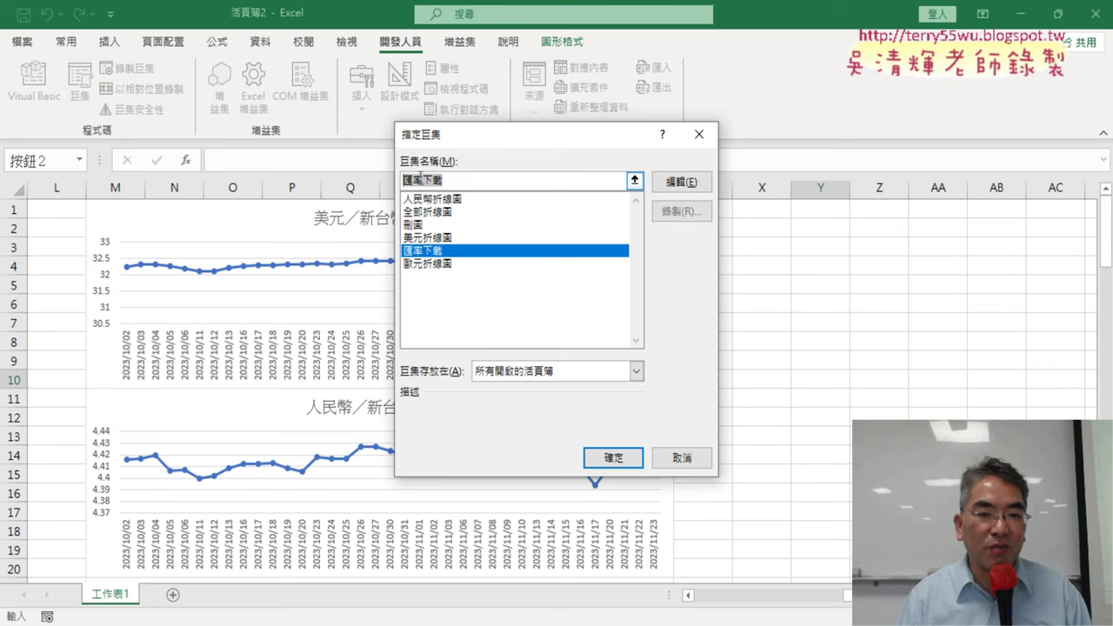
click(614, 459)
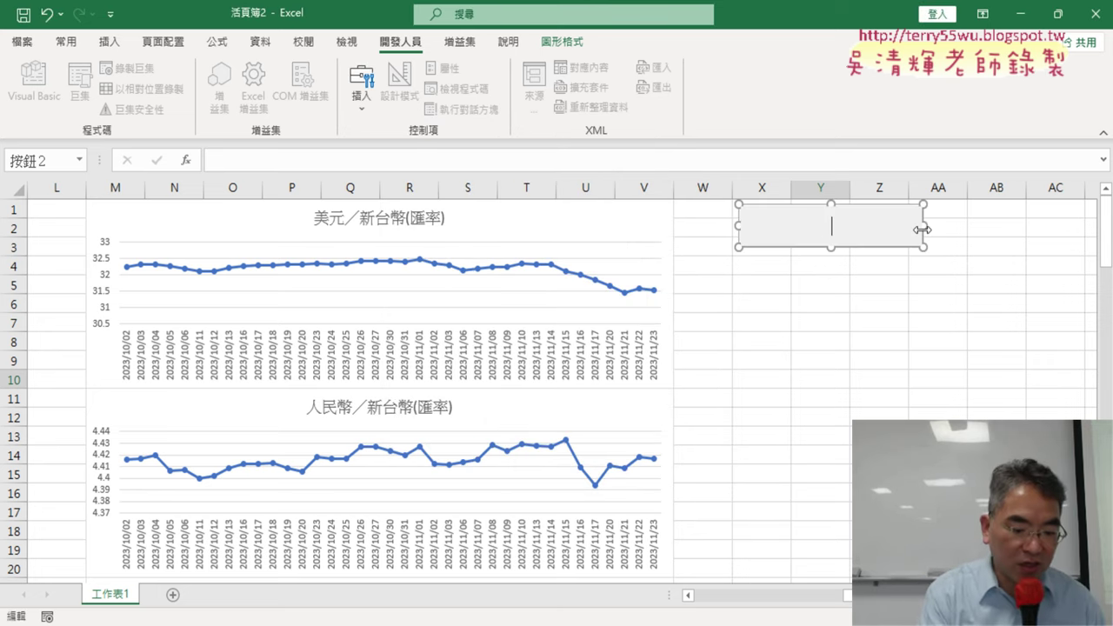
text(匯率下載)
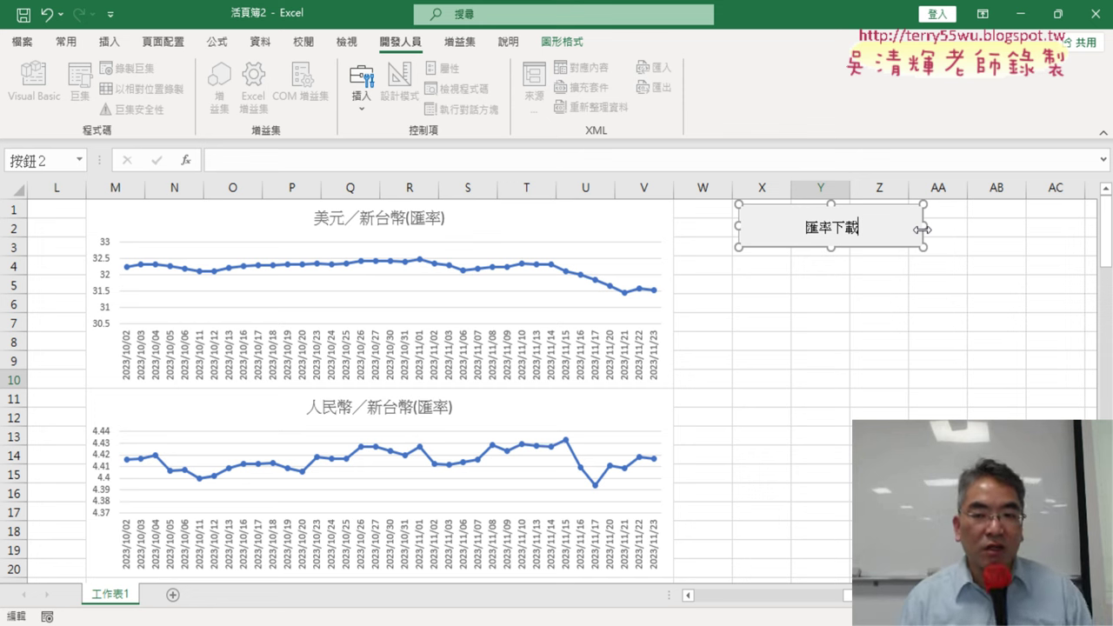
click(912, 311)
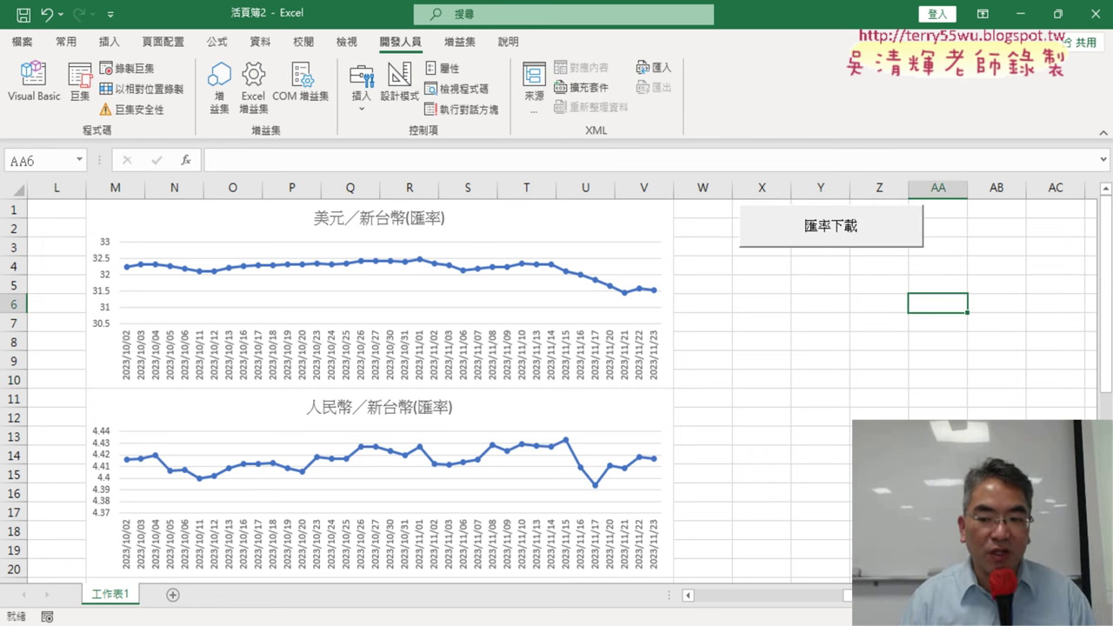
Scroll to the exchange-rate data and inspect the date value in cell A2.
scroll(556, 383, left, 5)
scroll(556, 382, right, 5)
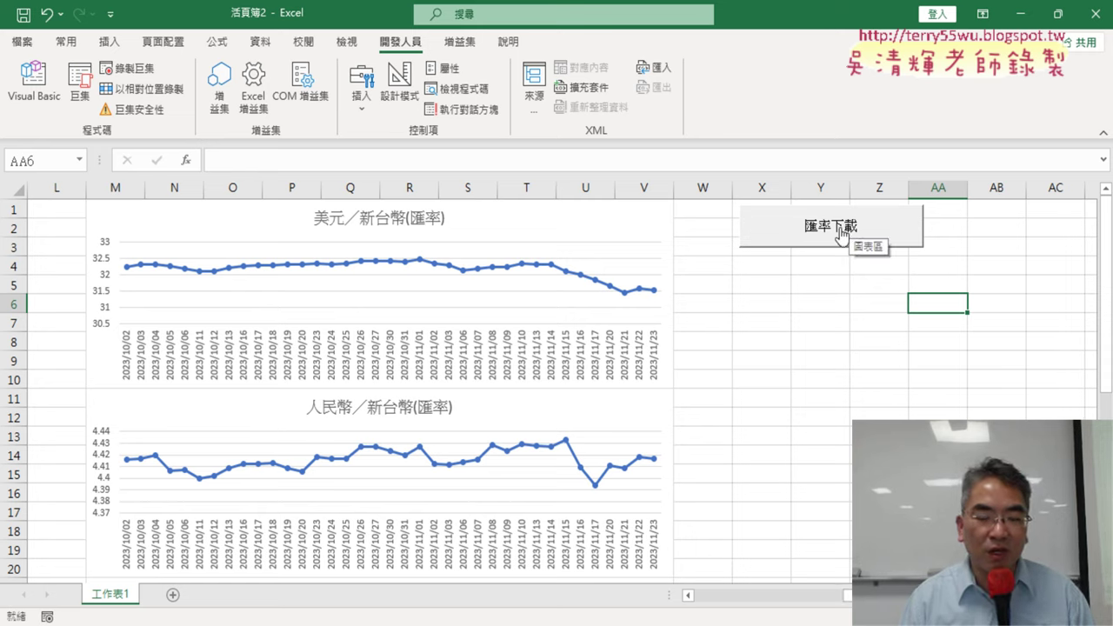
drag(848, 596, 705, 600)
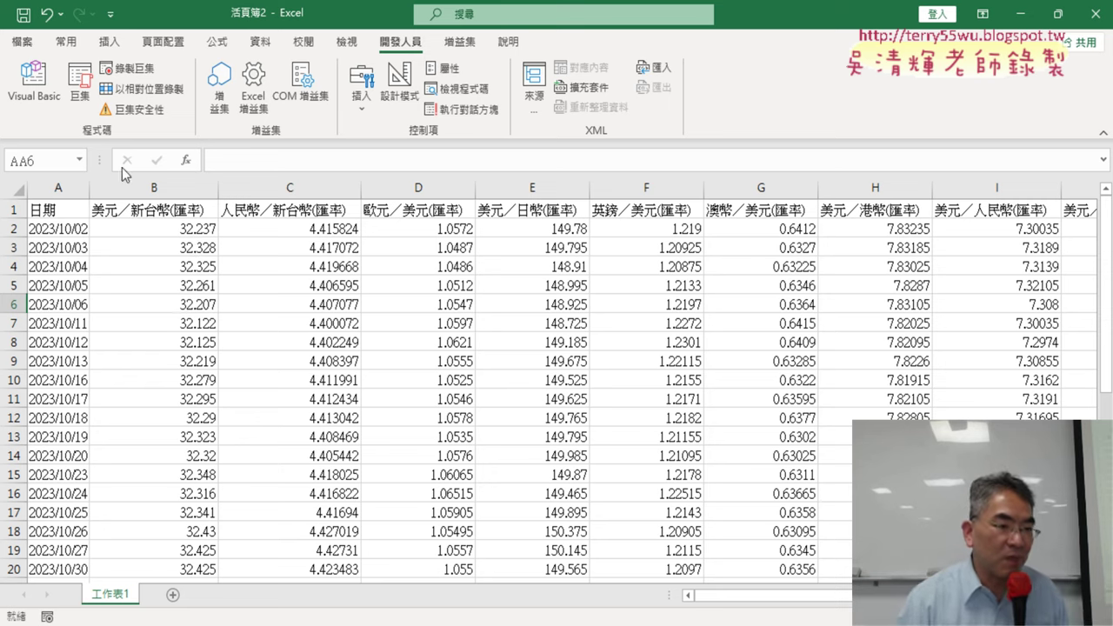
click(55, 231)
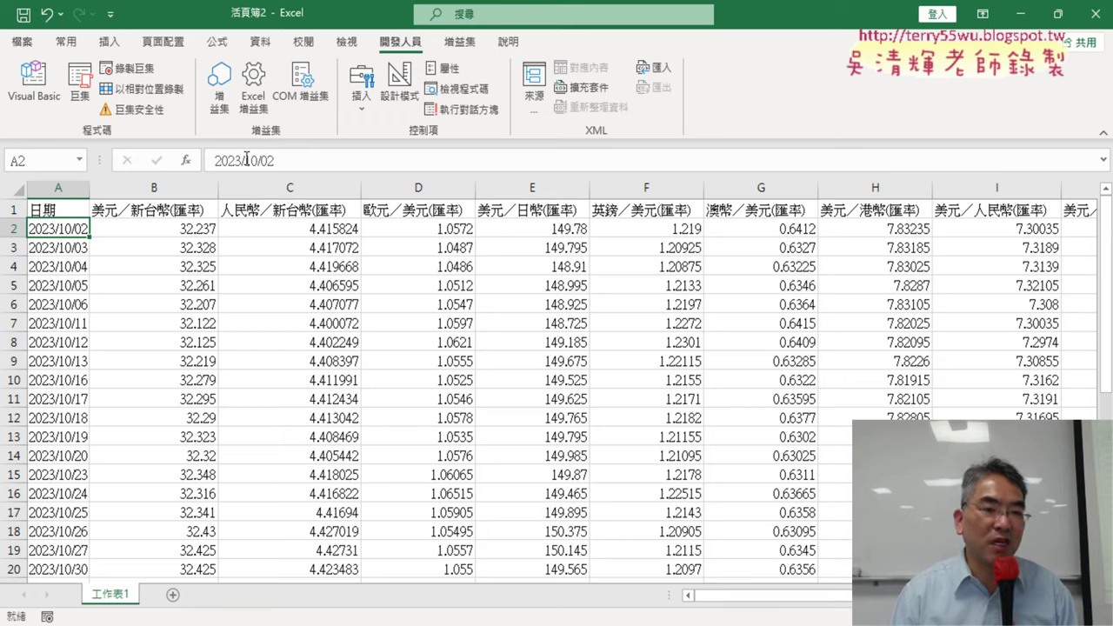
Rerun the download with the 匯率下載 button and select date column A.
drag(722, 596, 869, 596)
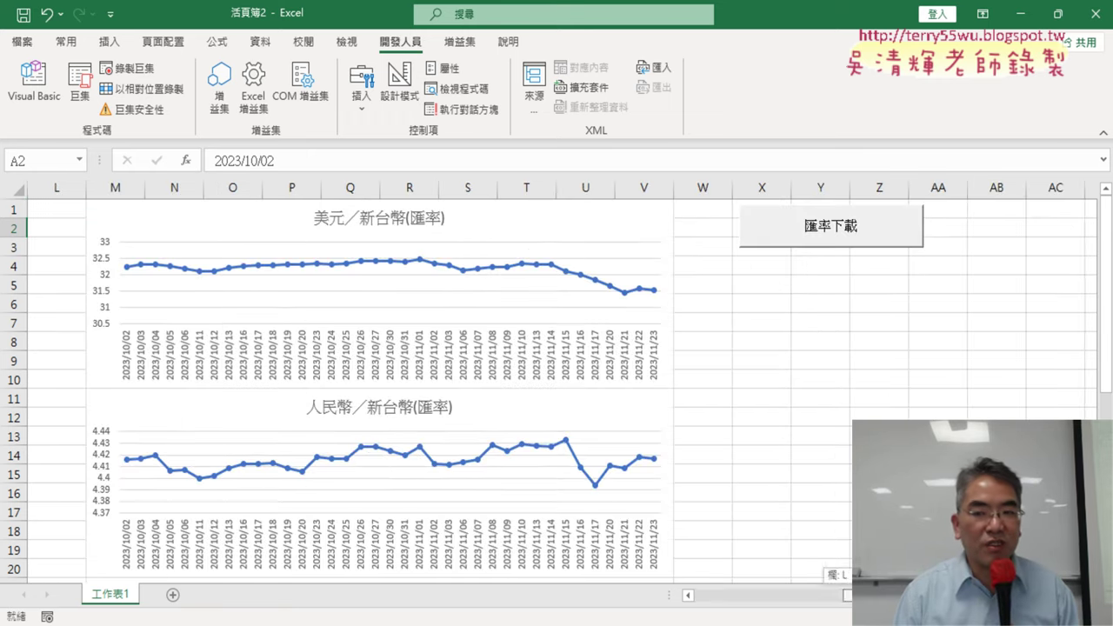
click(843, 240)
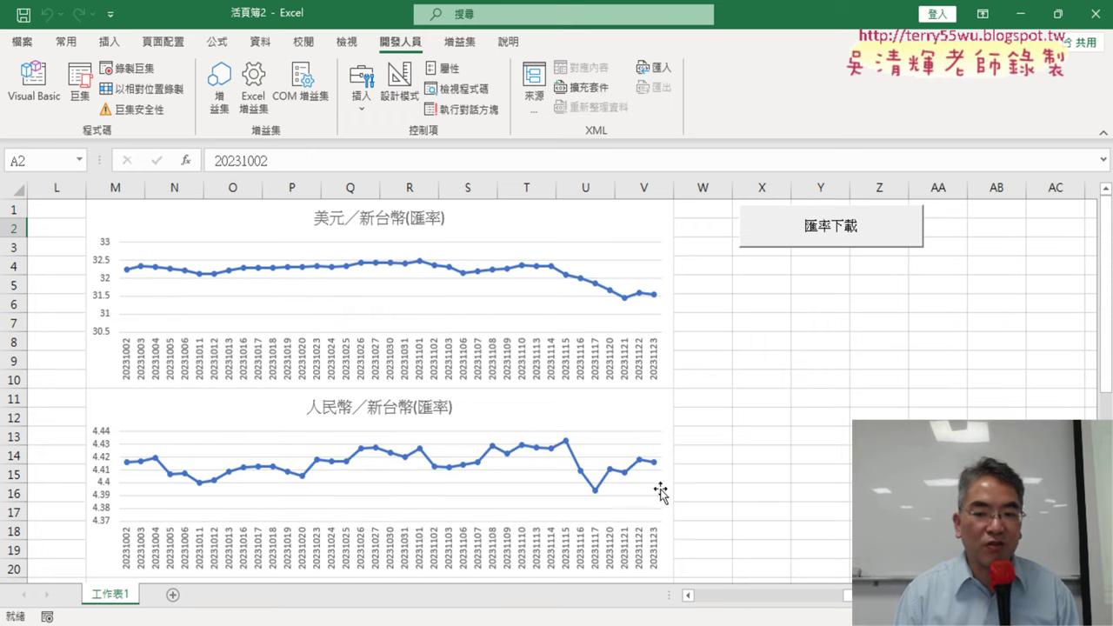
drag(848, 596, 718, 600)
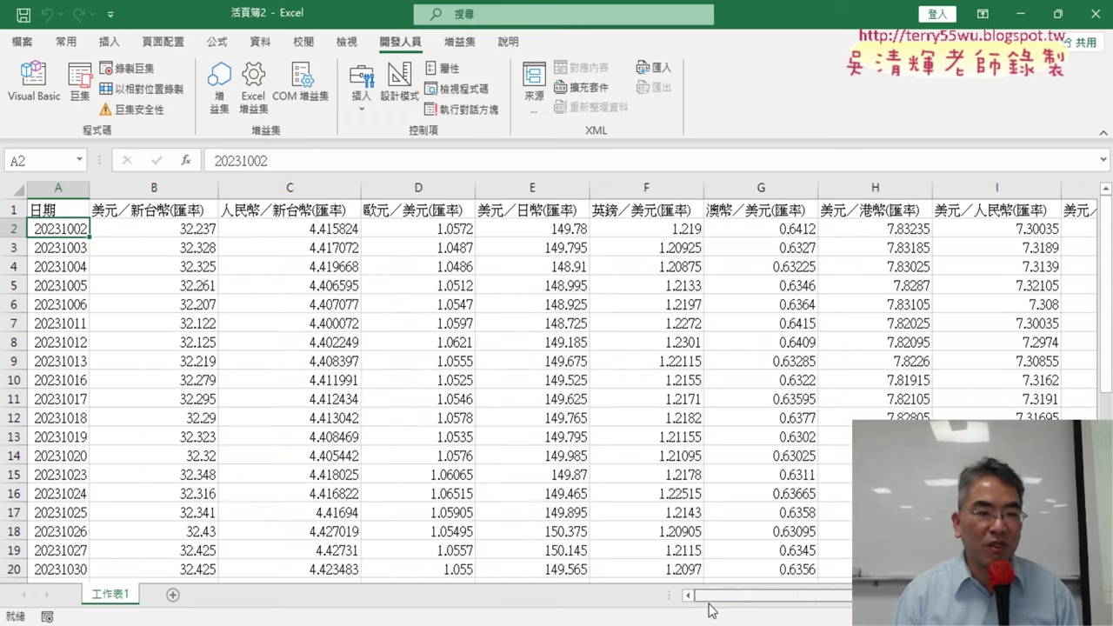
click(69, 187)
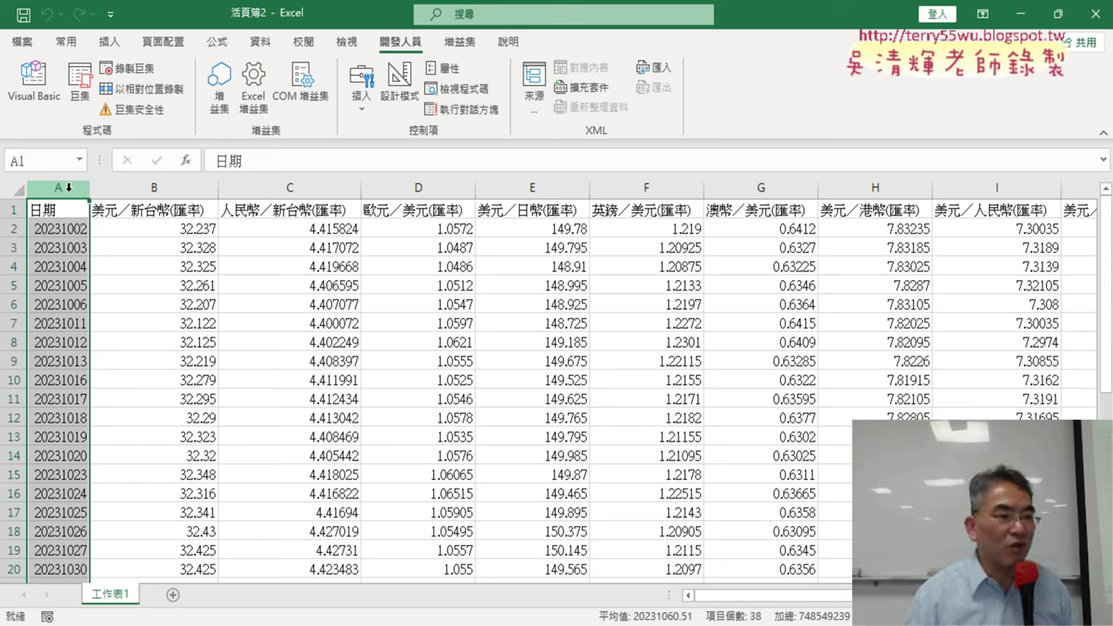
click(76, 87)
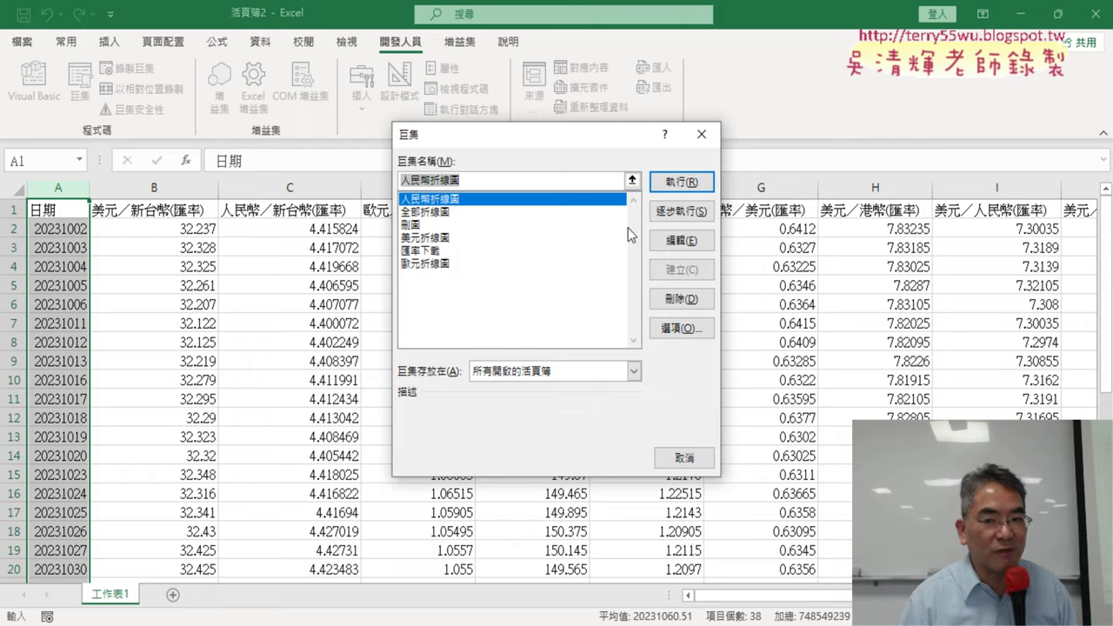
click(426, 252)
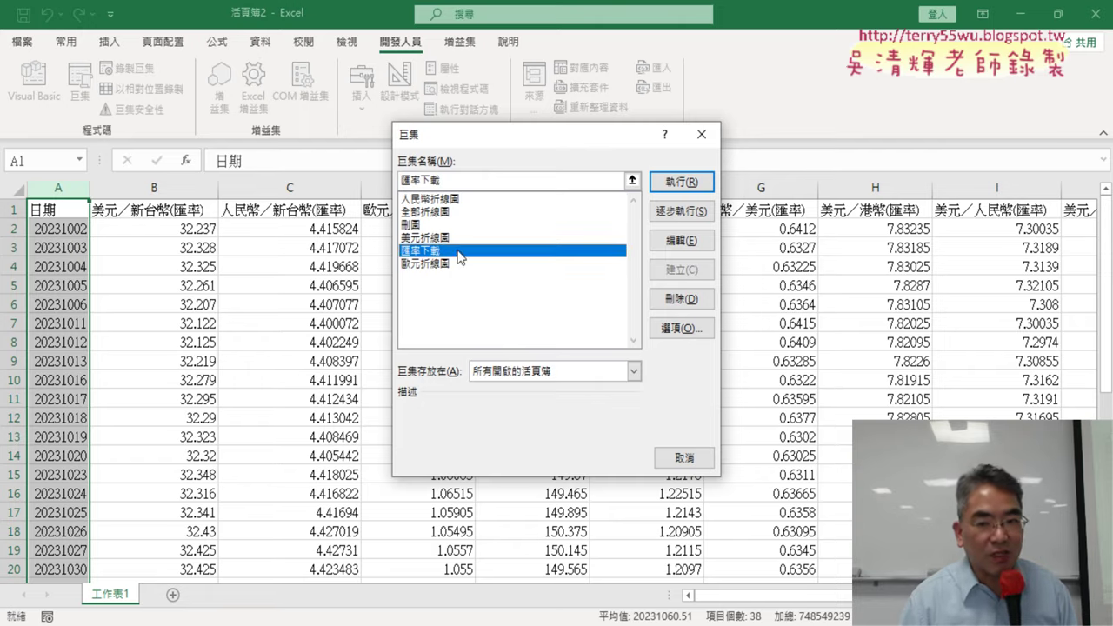
click(675, 241)
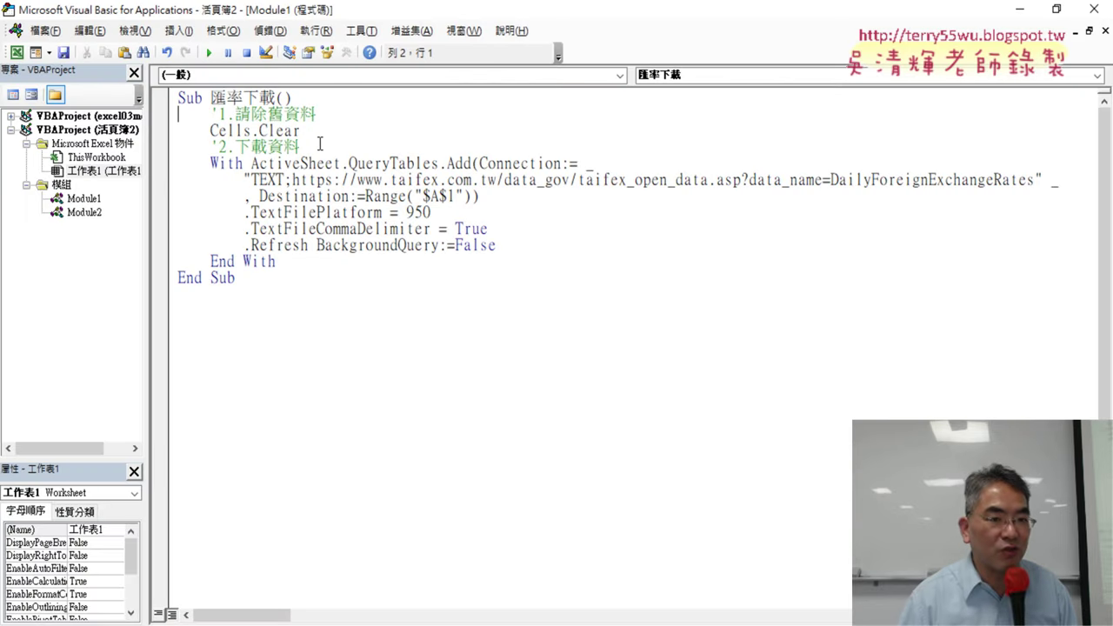
drag(303, 132, 177, 114)
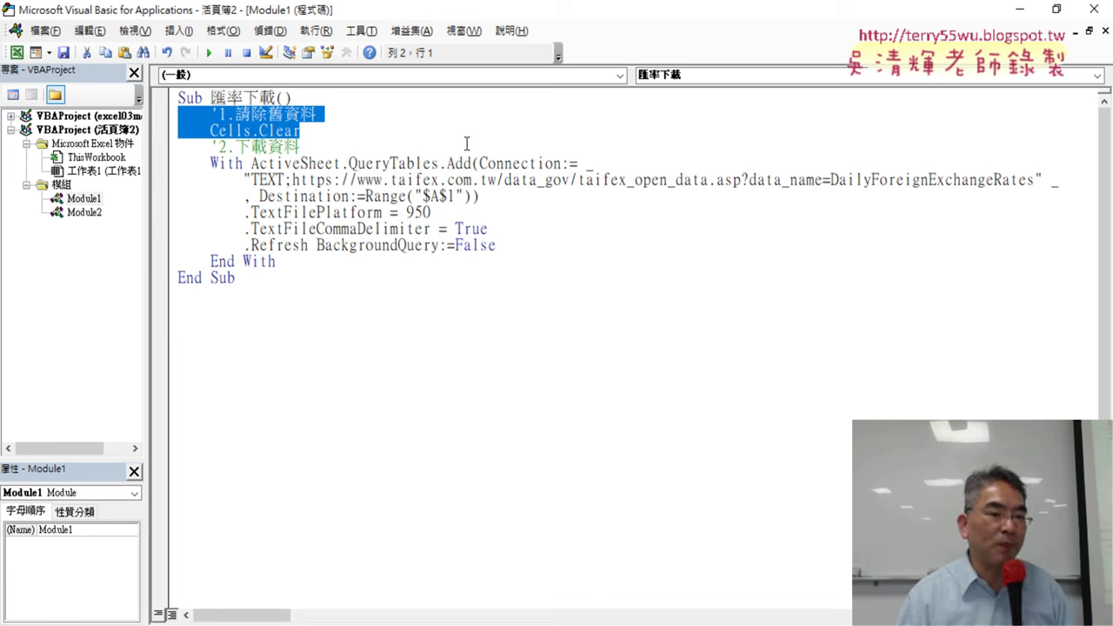
drag(292, 261, 179, 147)
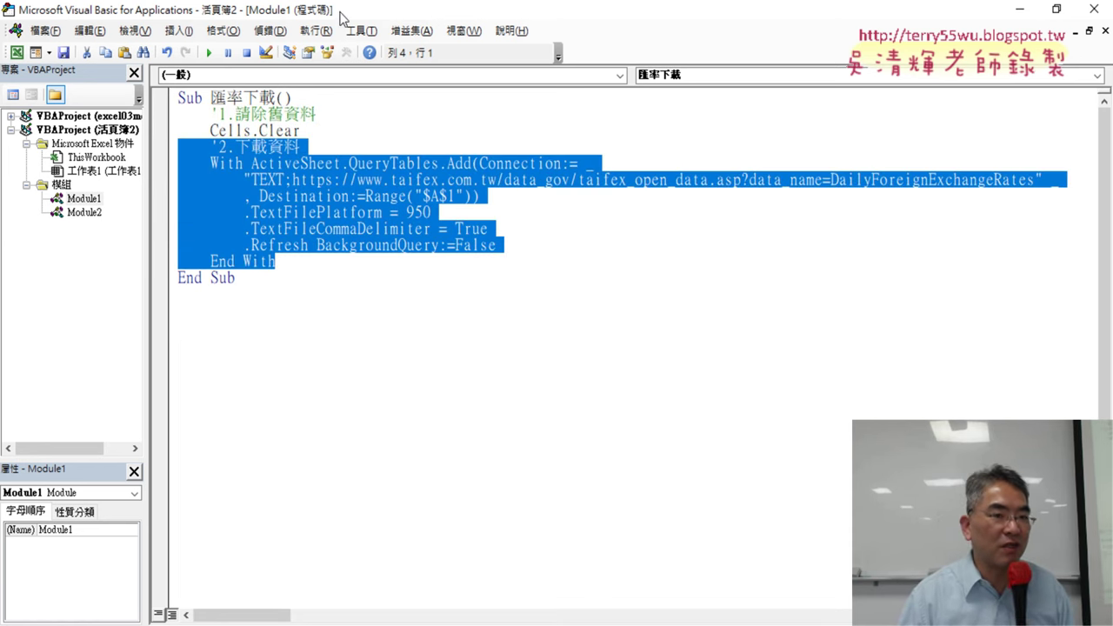
double_click(392, 10)
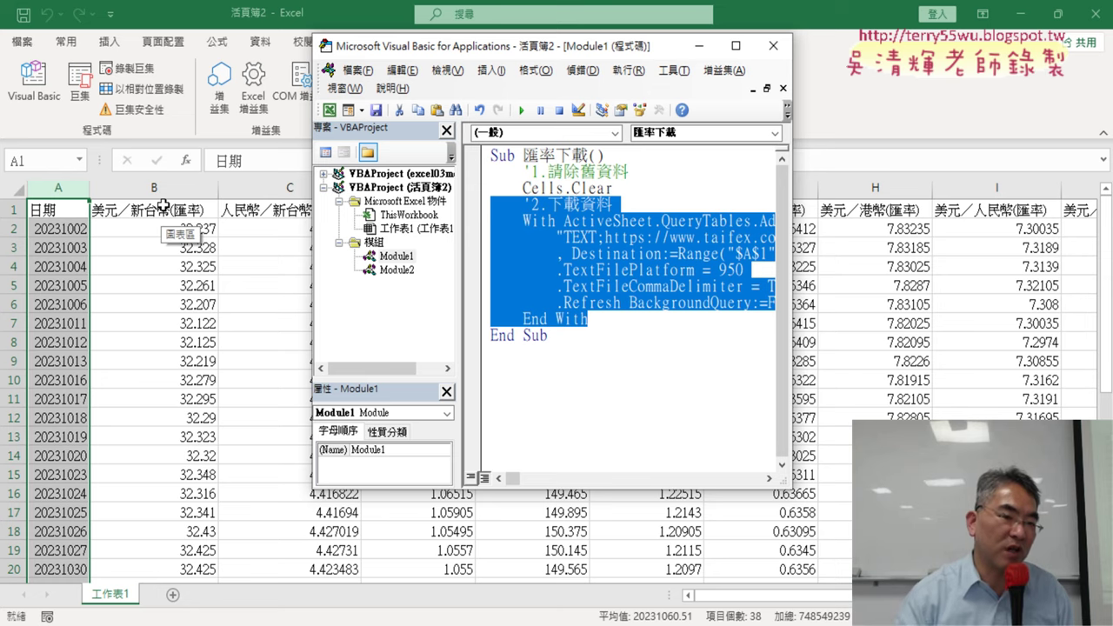
click(141, 183)
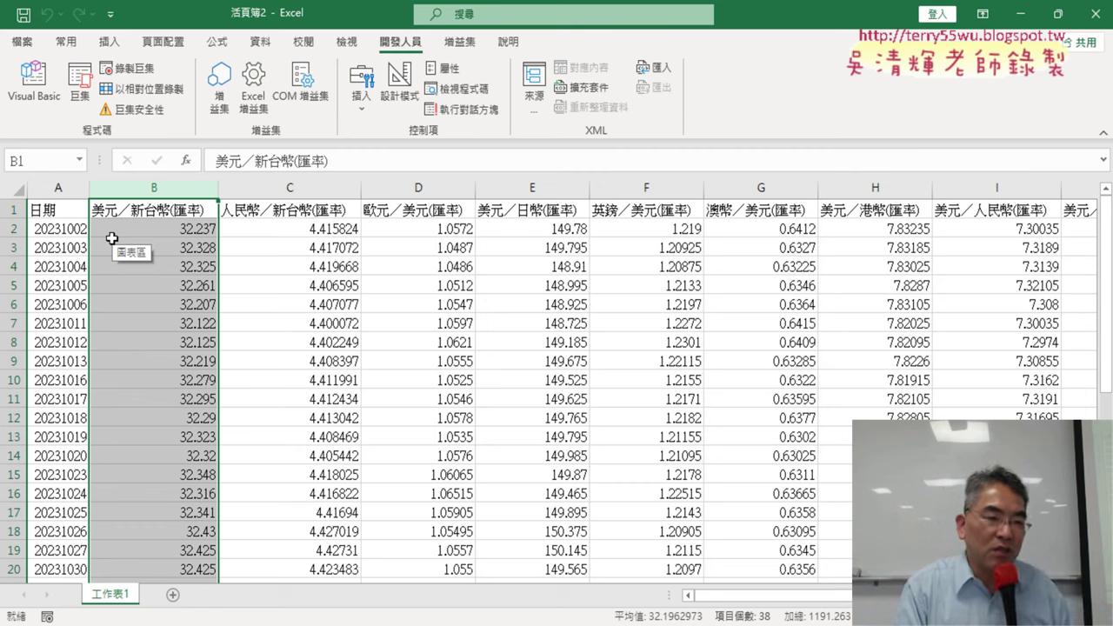
In Module1's code, add a blank line after End With and widen the editor.
click(34, 83)
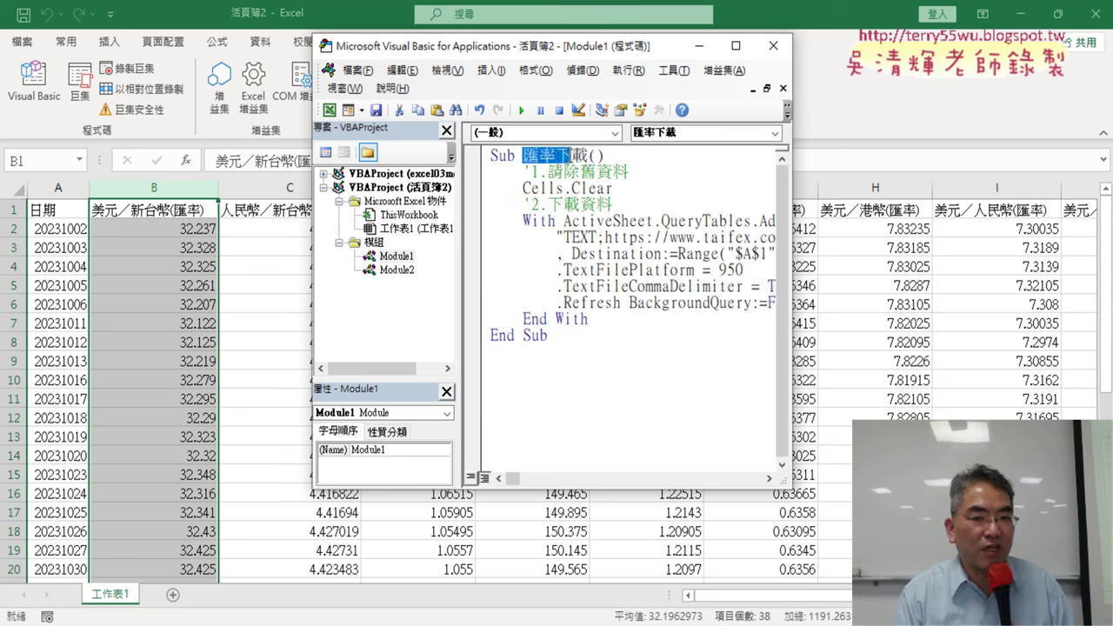
drag(524, 155, 587, 155)
click(622, 317)
key(Return)
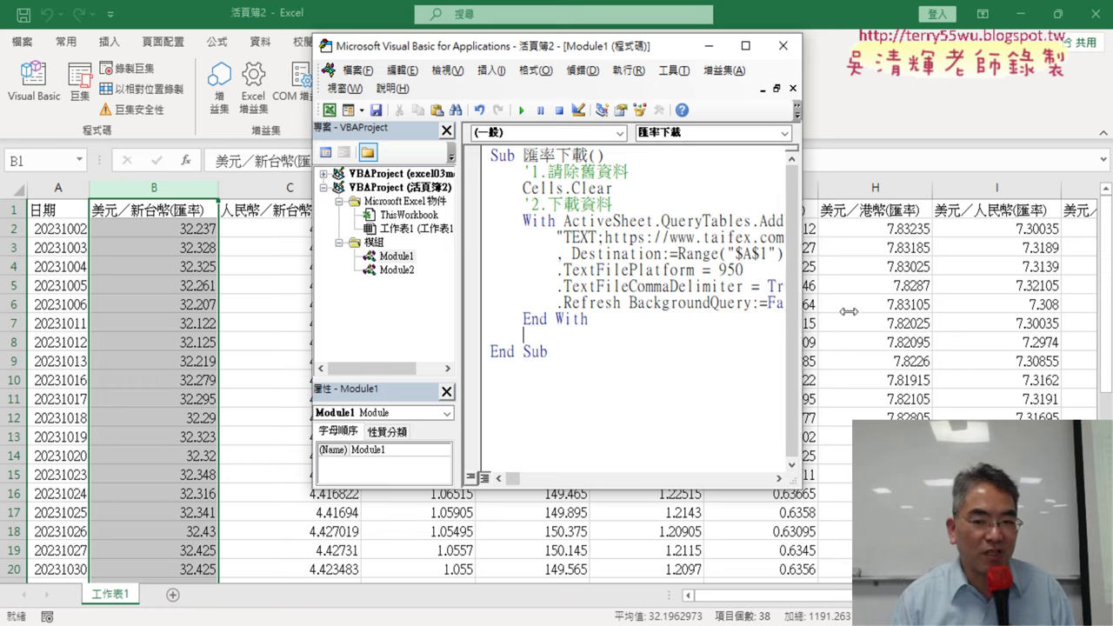
drag(793, 308, 1085, 308)
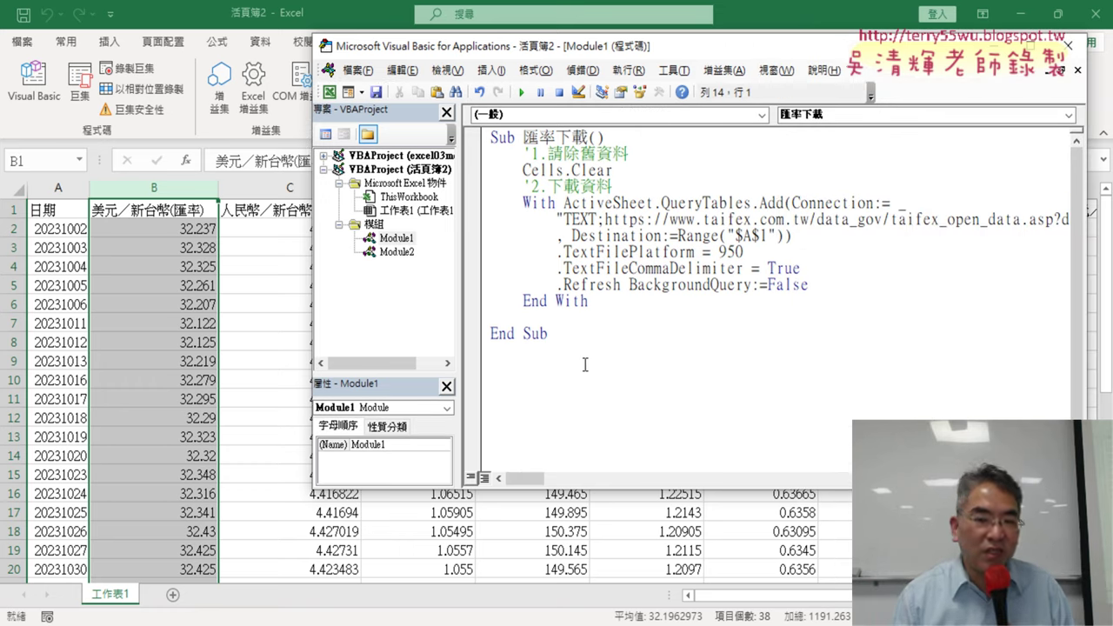
Type sub 修正日期 with the Zhuyin IME to create the empty procedure with End Sub.
text(sub)
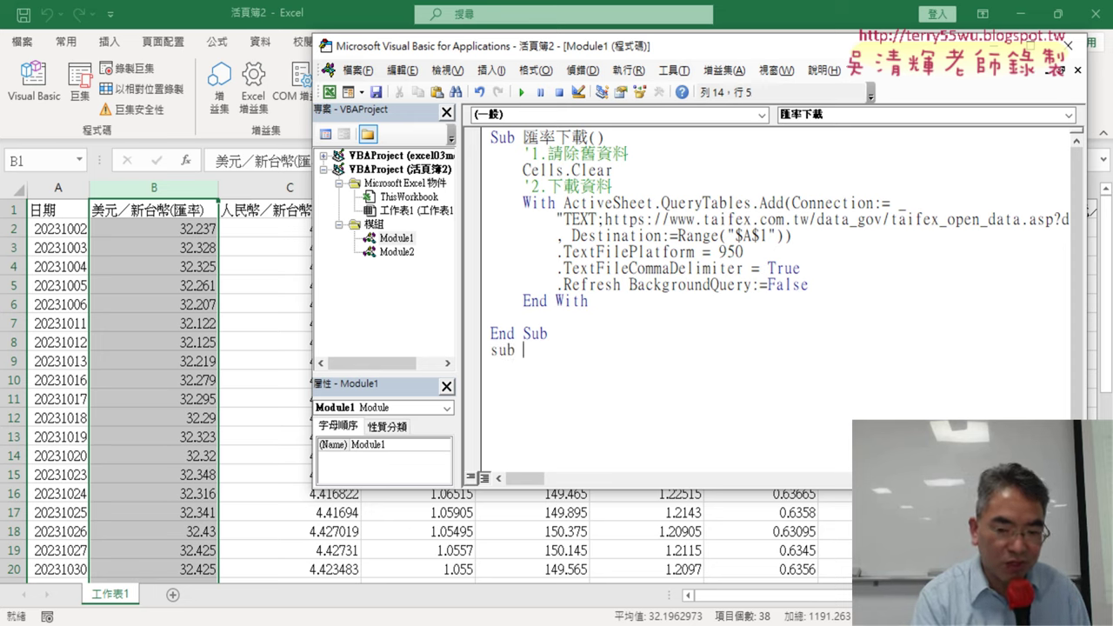
text(d)
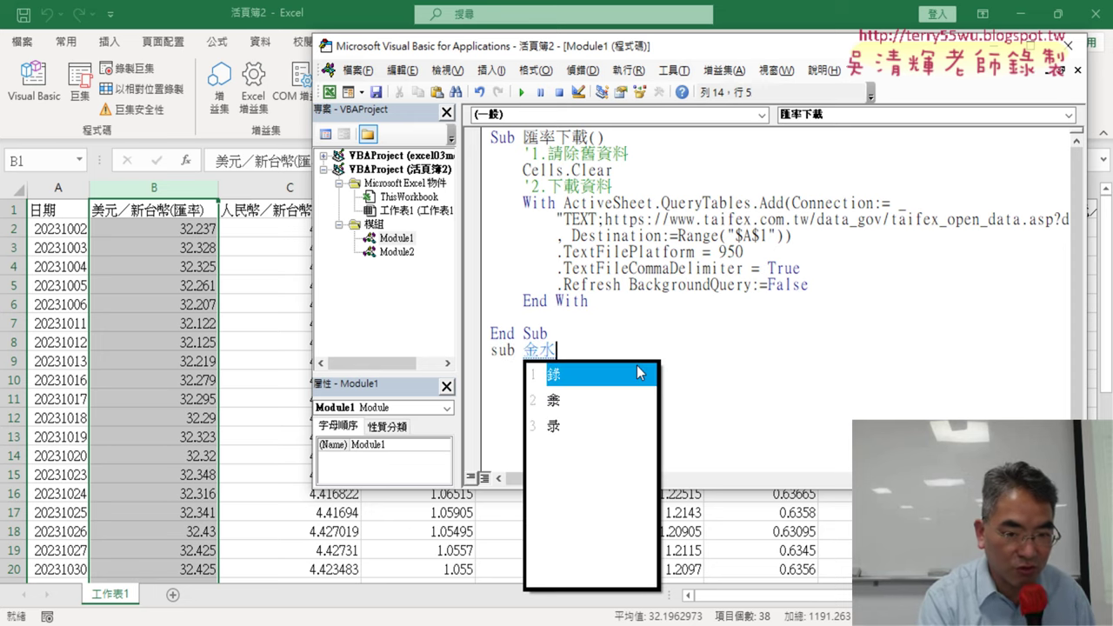
key(BackSpace)
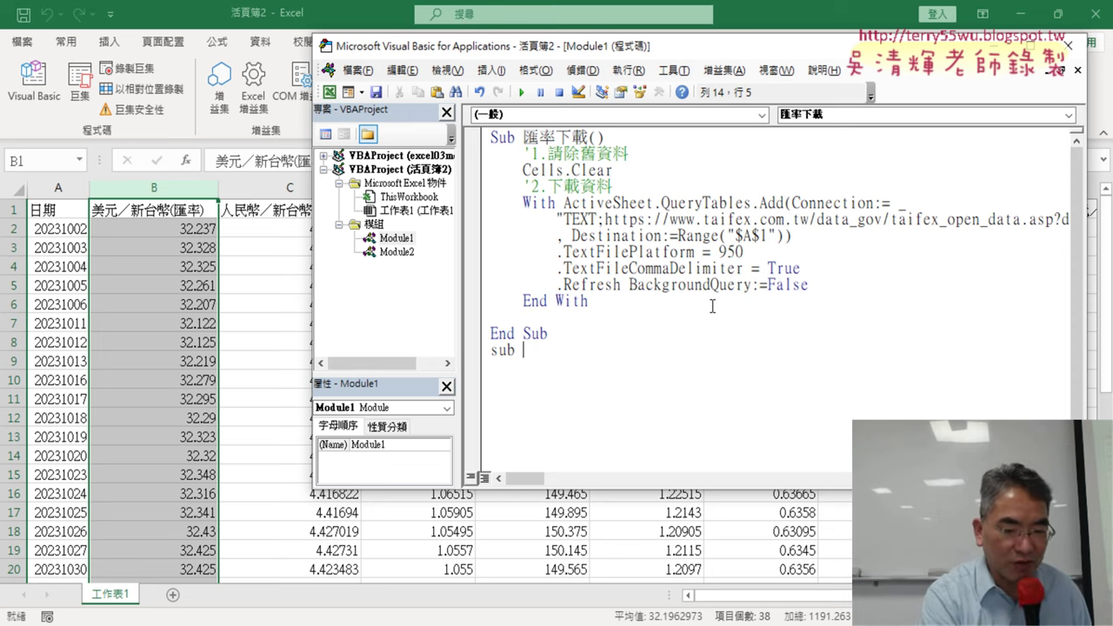
text(v)
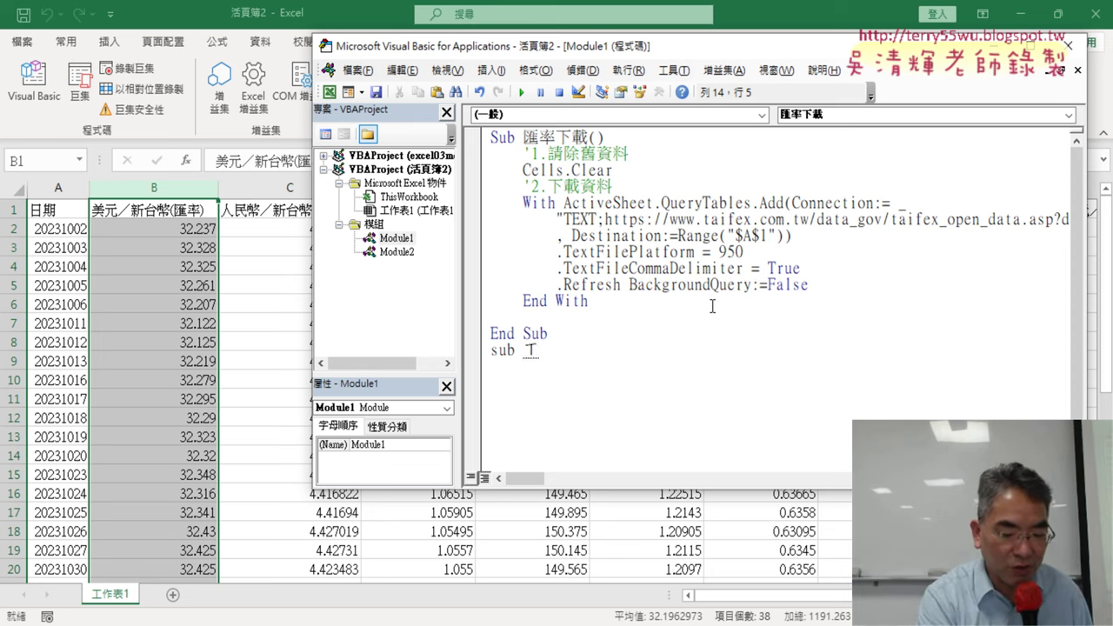
text(u.)
key(space)
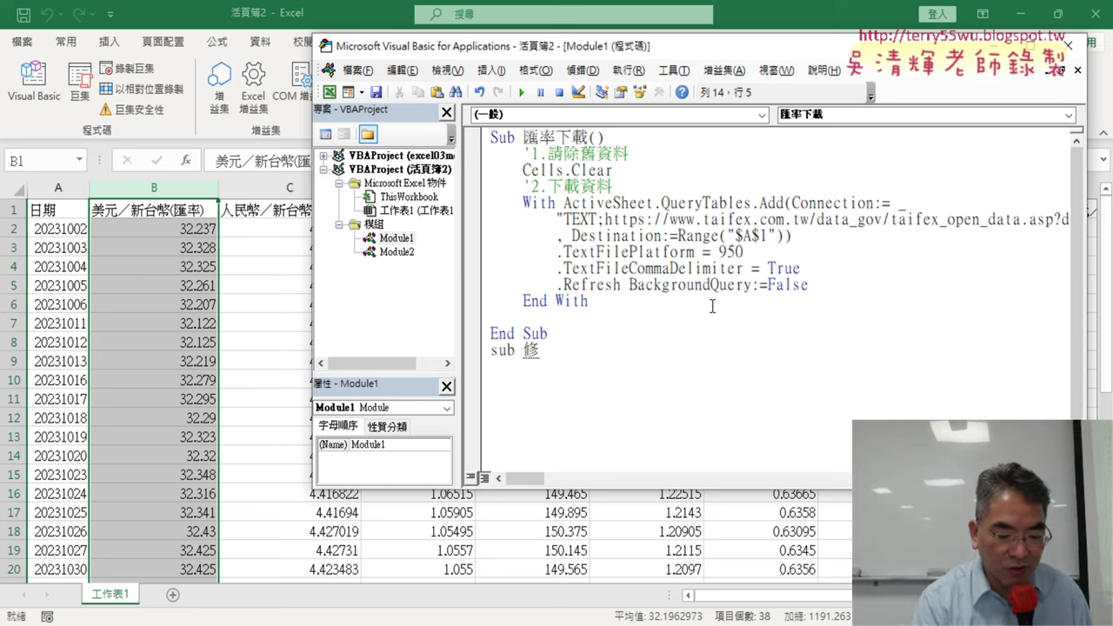
text(4)
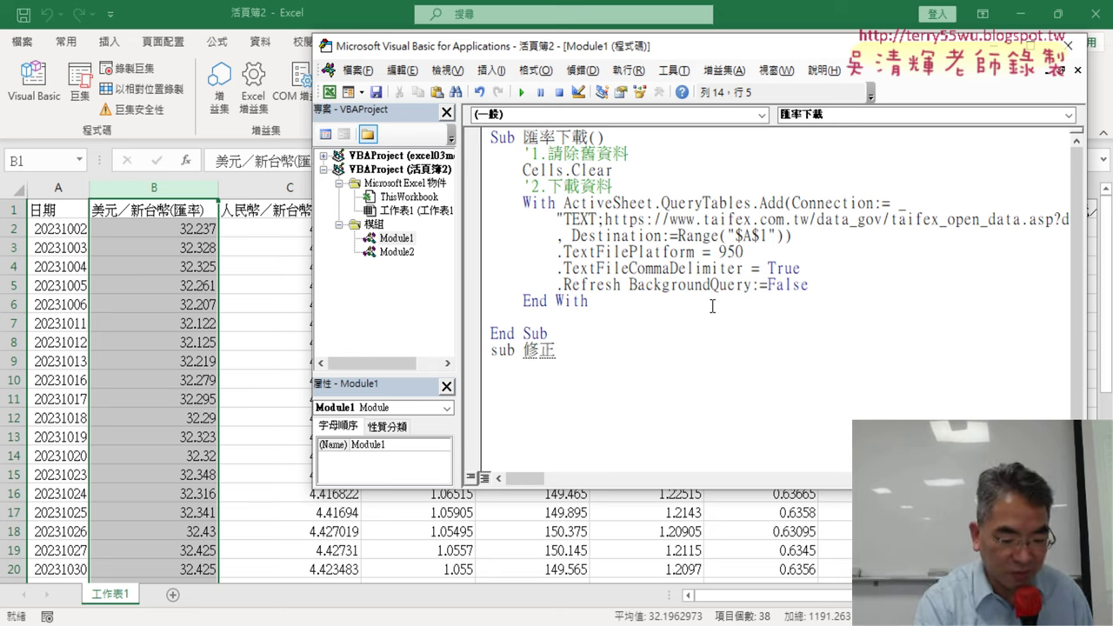
text(b4u6)
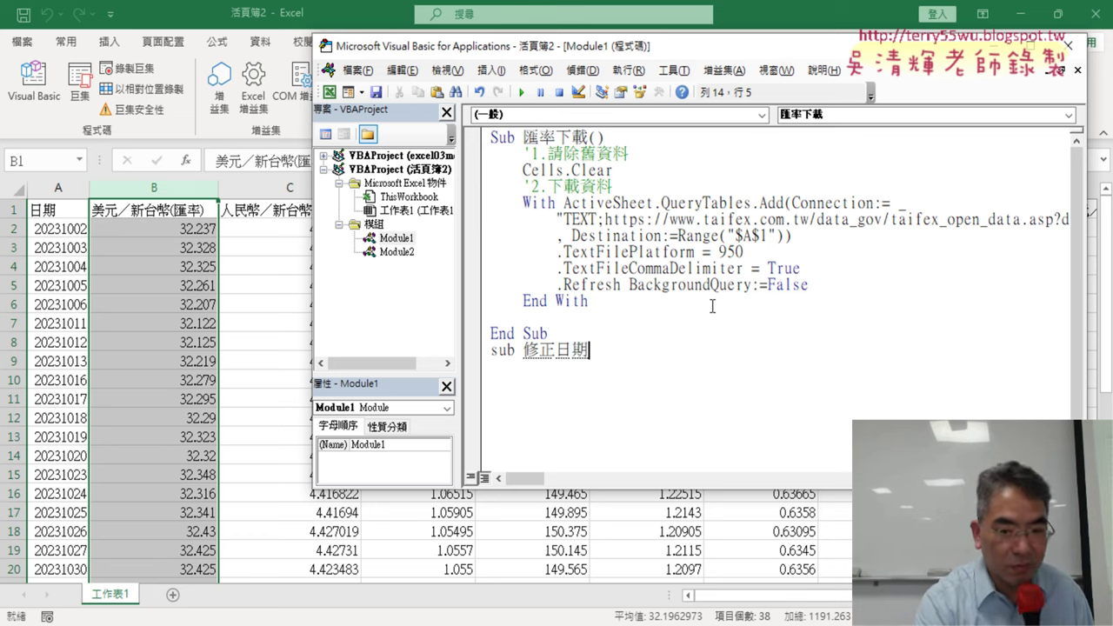
key(Return)
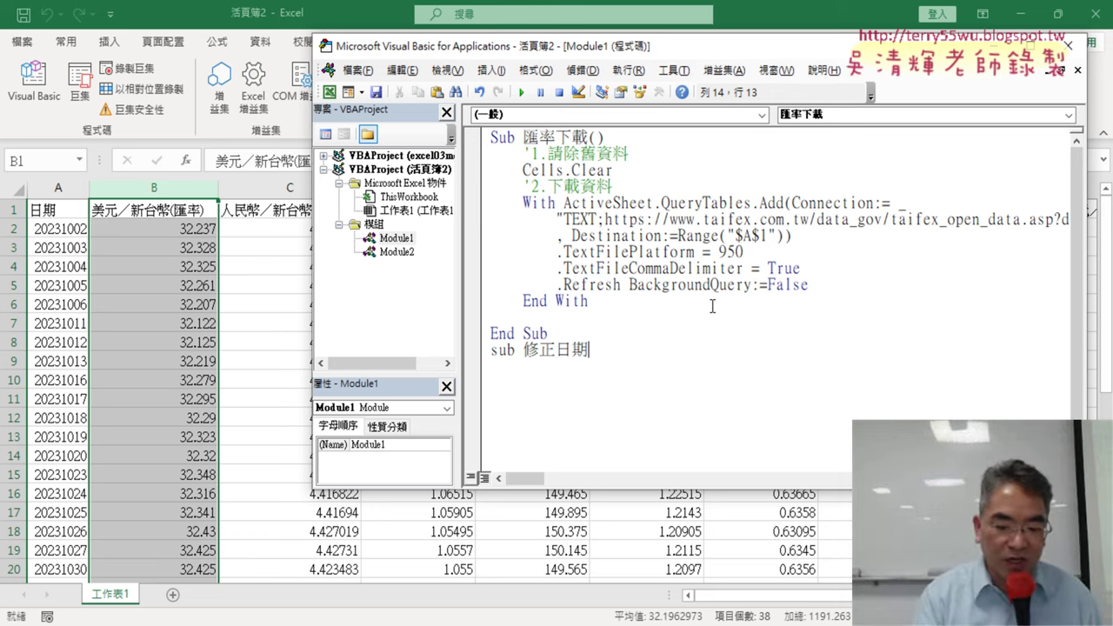
key(Return)
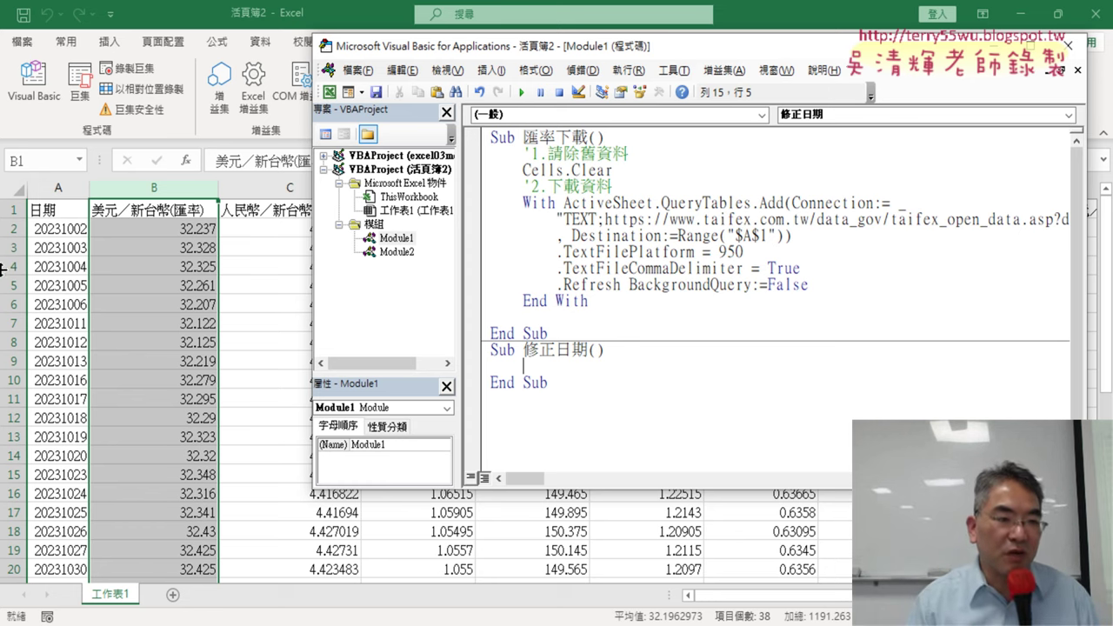
Find column A's last date row (38) with Ctrl+Down for the loop, then return to the 修正日期 code.
click(53, 228)
key(ctrl+Down)
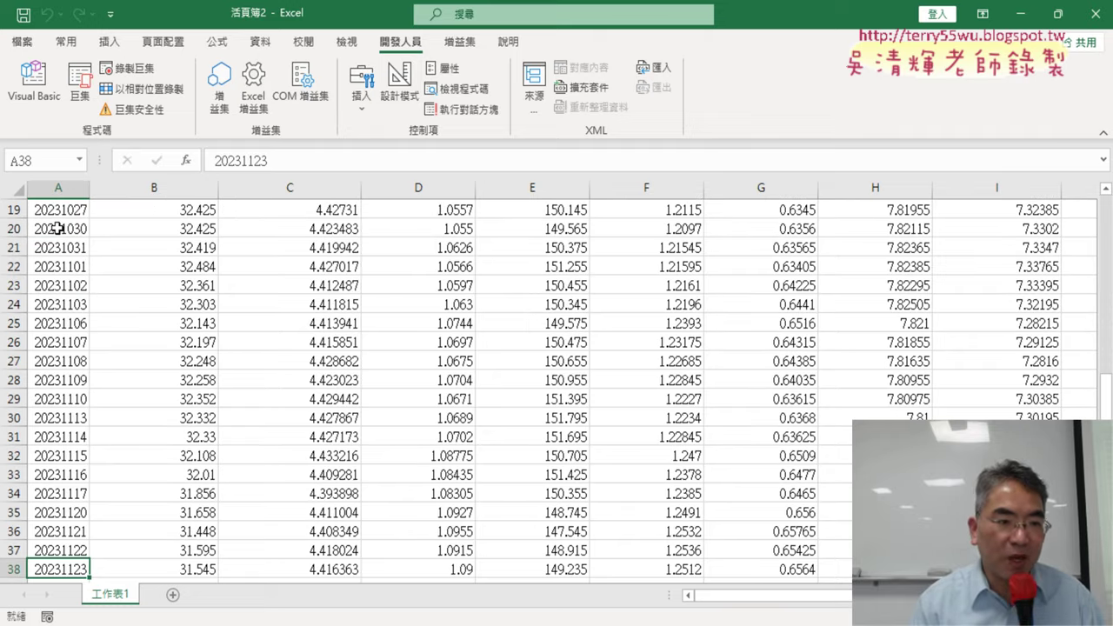
click(39, 97)
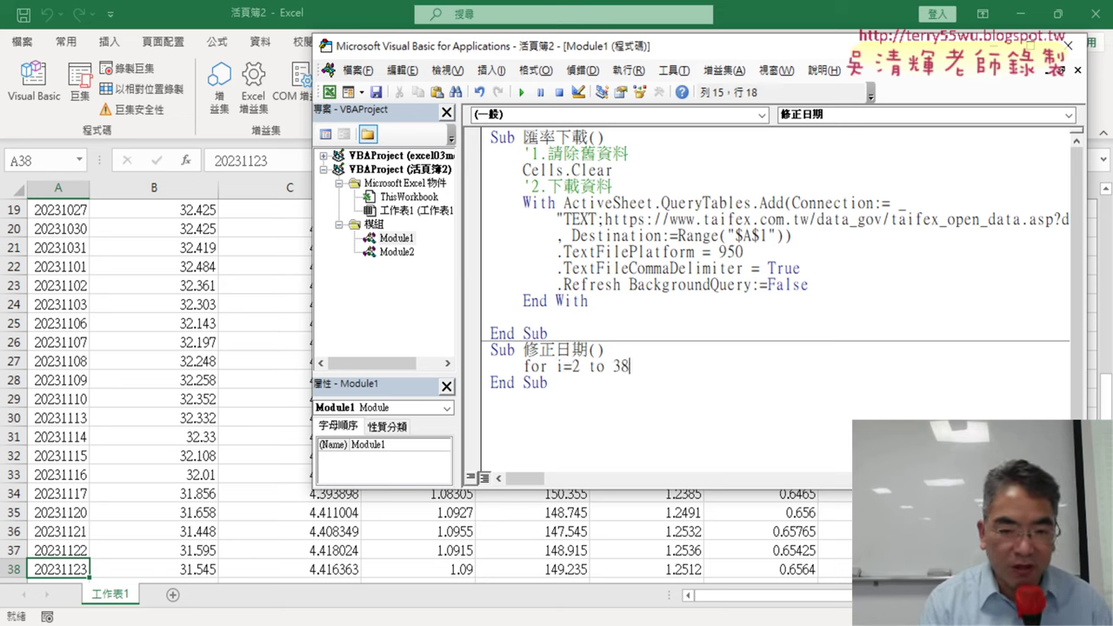
Close the loop with Next and indent the blank line inside it.
key(Return)
key(Return)
text(nex)
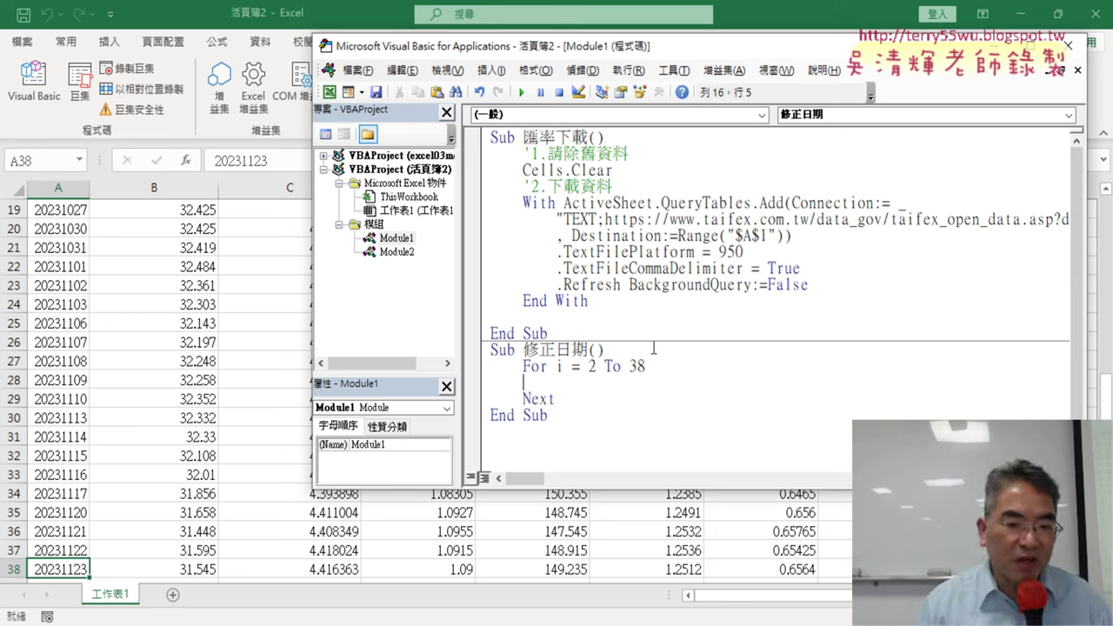
key(Tab)
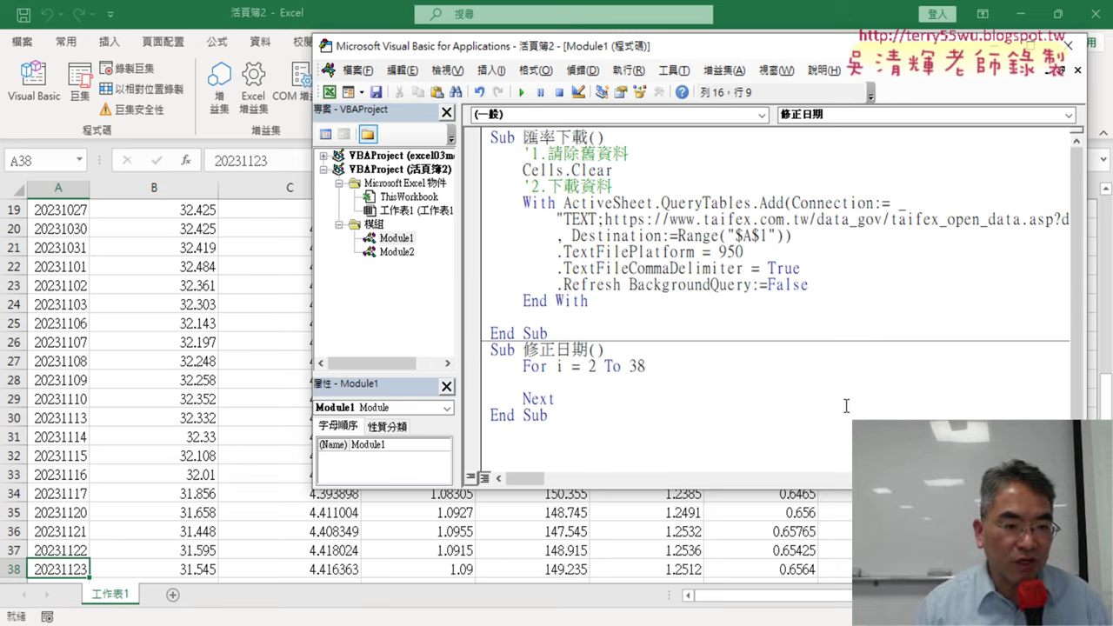
Check the A2 date on the sheet, then start the loop body with cells(i,"A")=.
click(68, 270)
scroll(68, 269, up, 6)
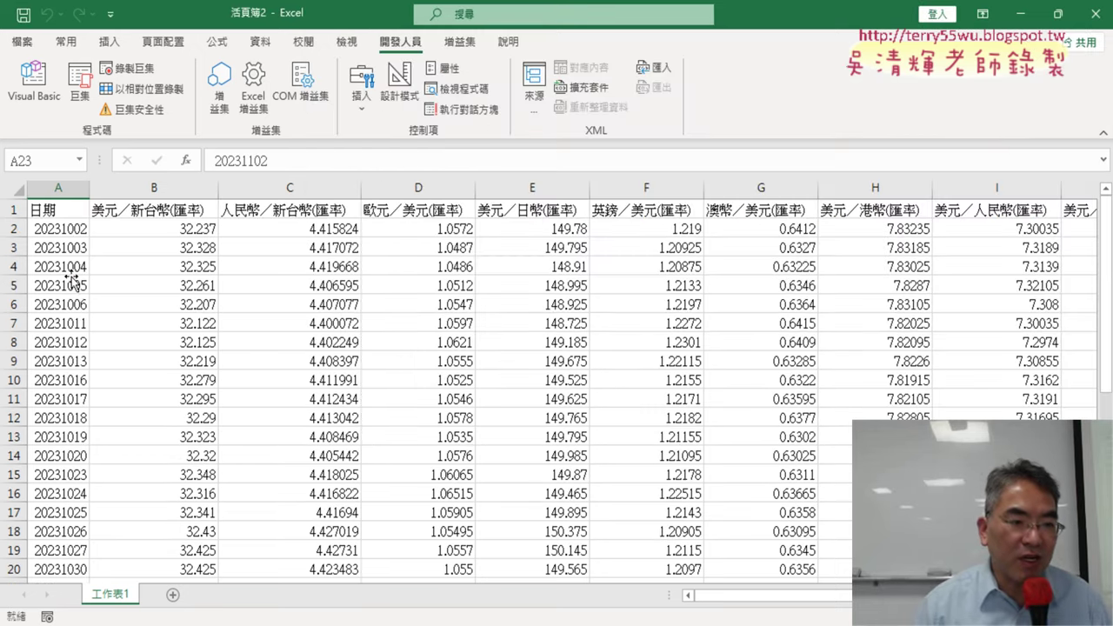
click(61, 229)
click(34, 83)
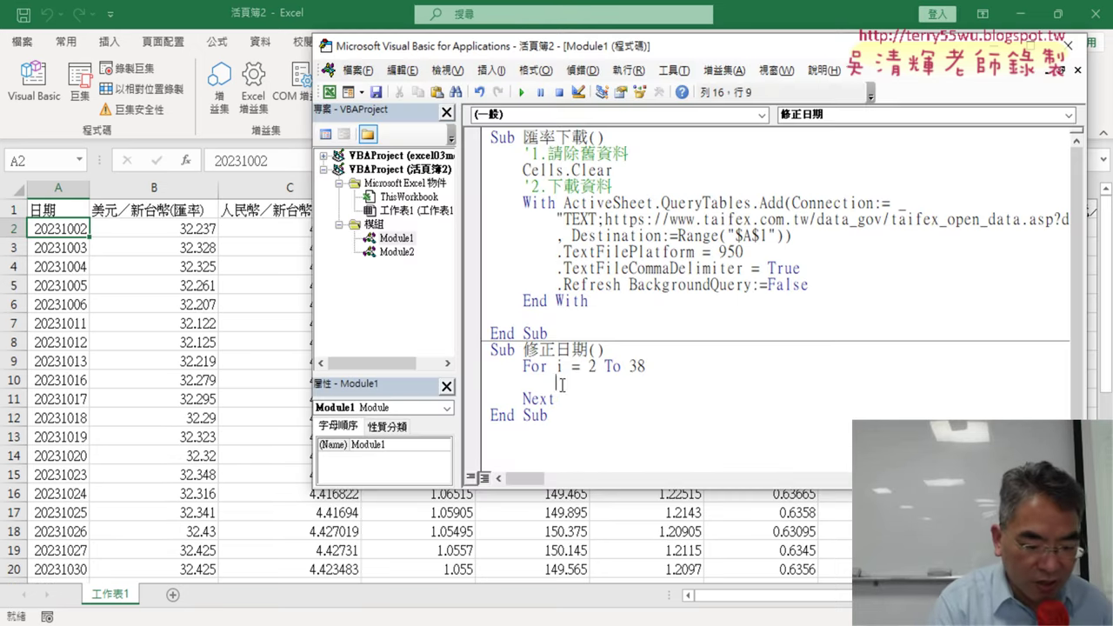
text(cells)
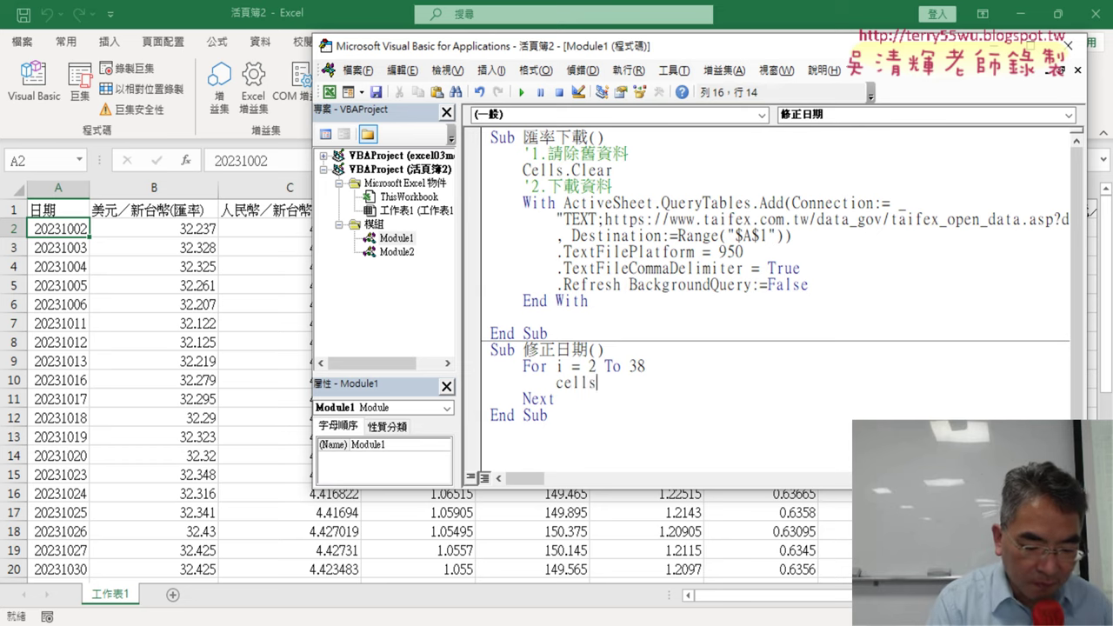
text((i)
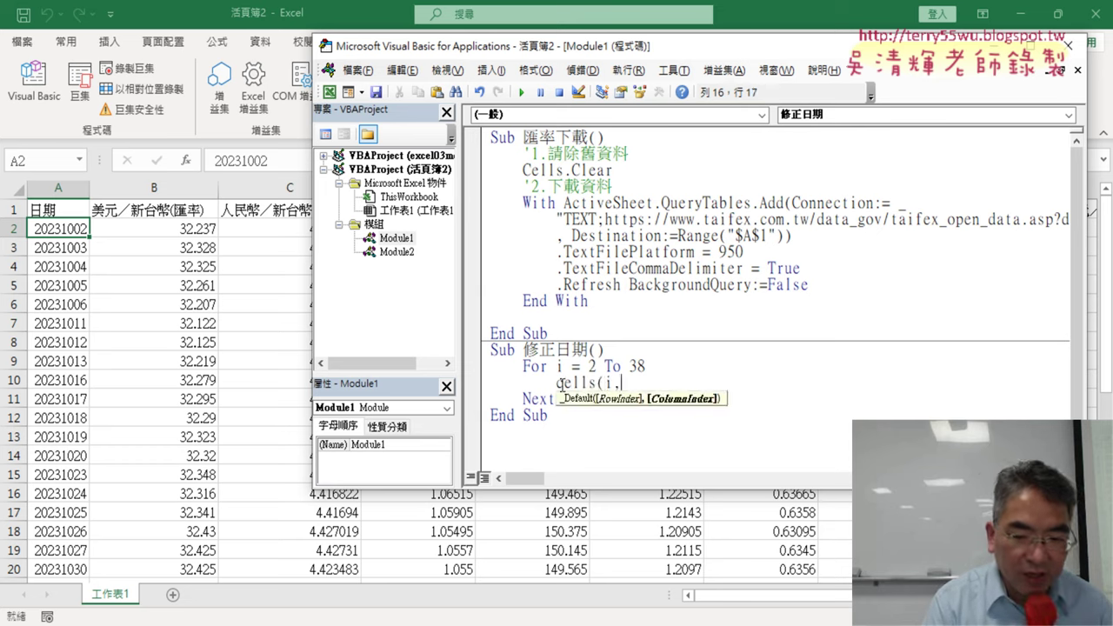
text(,"A)
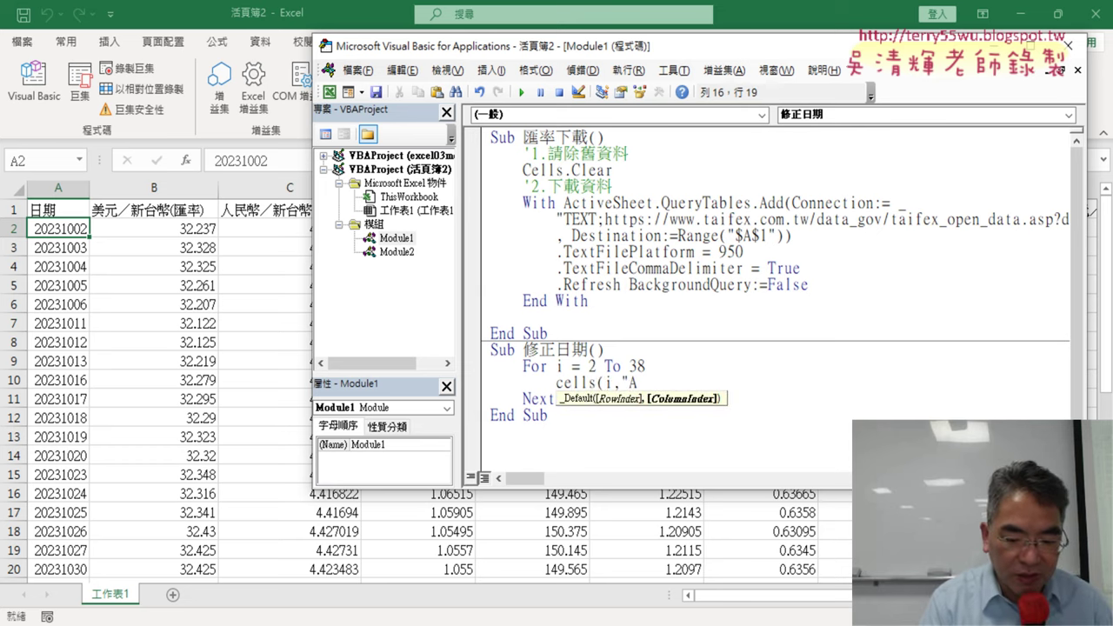
text(")=)
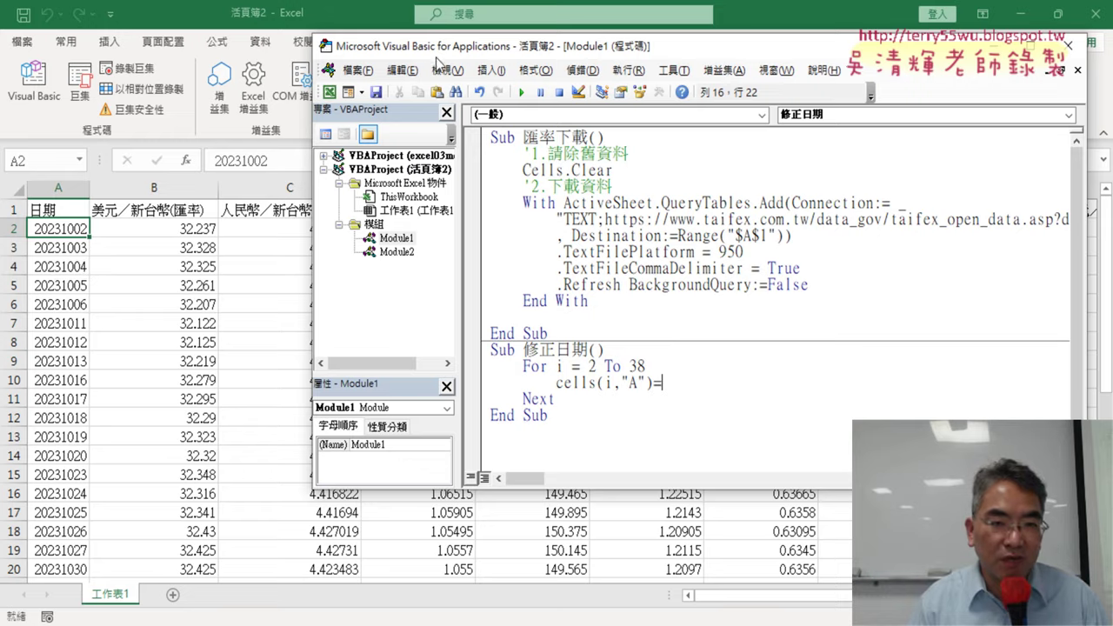
Widen the code pane and add left(cells(i,"A"),4) to the assignment.
drag(435, 55, 266, 66)
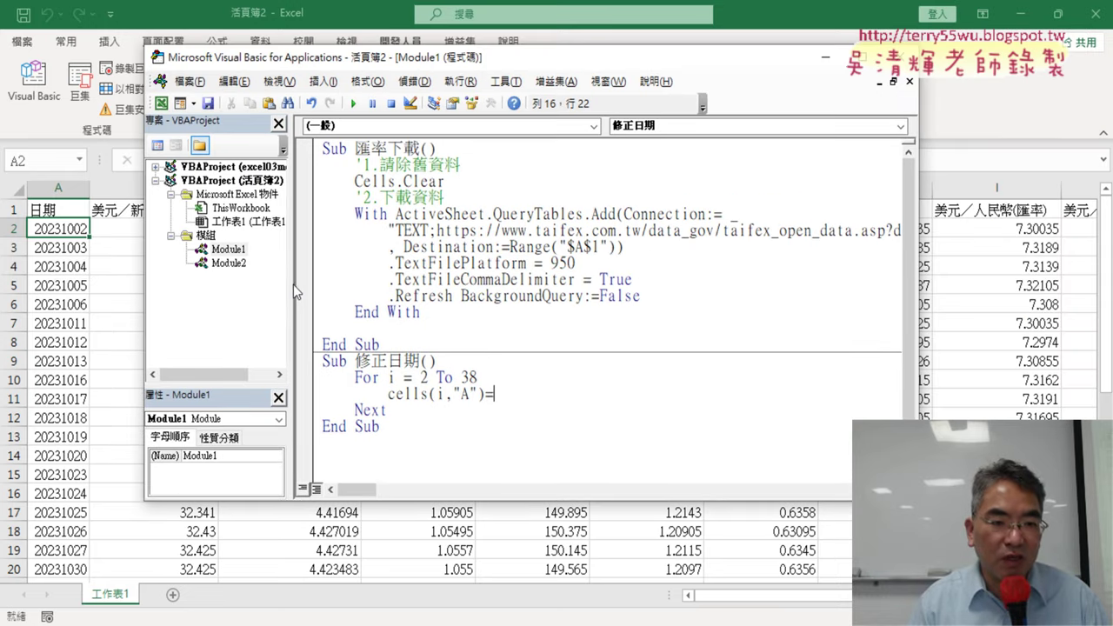
drag(295, 285, 224, 285)
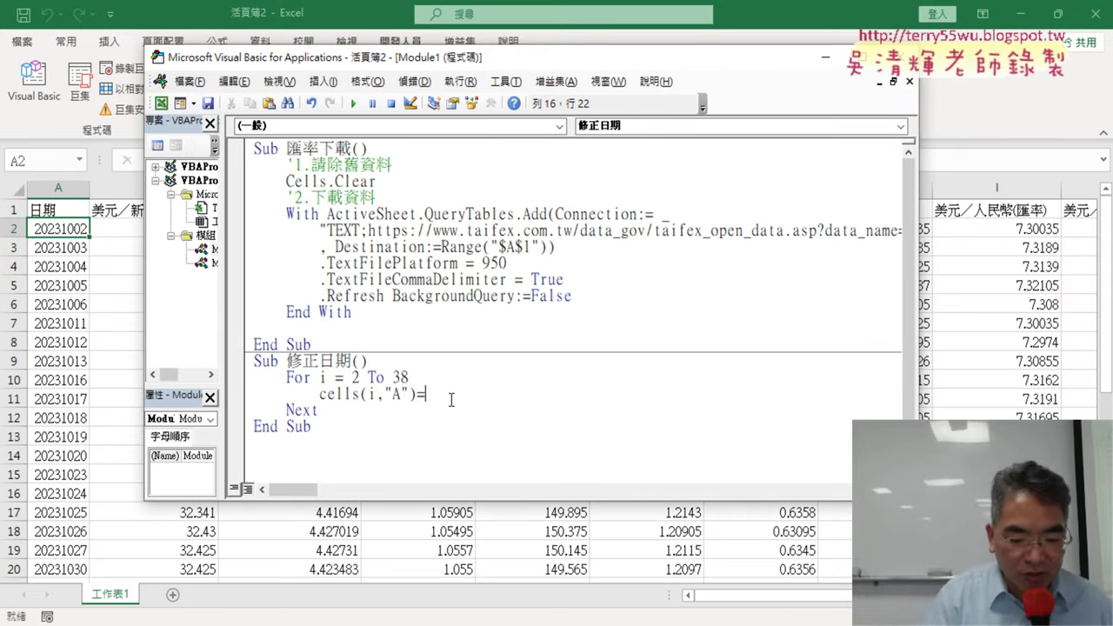
text(lef)
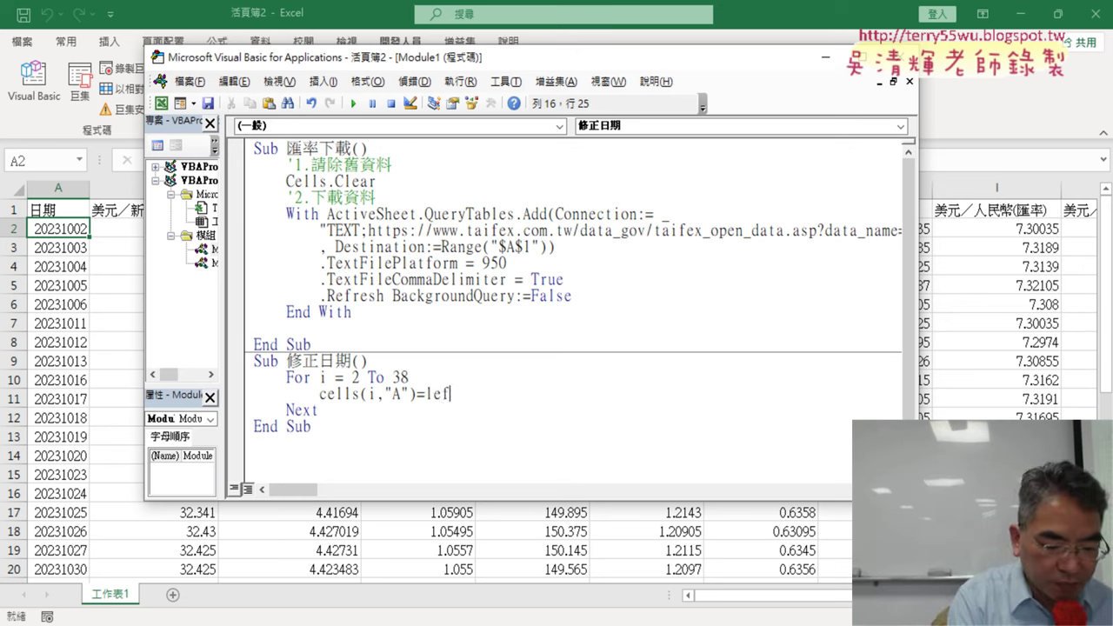
text(t()
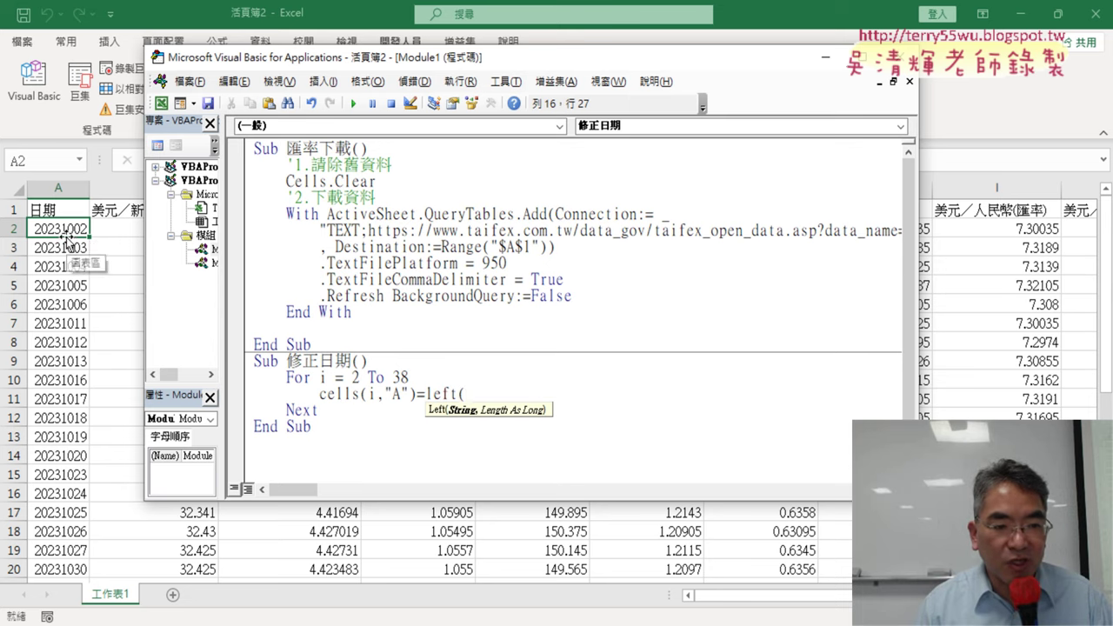
mouse_move(318, 394)
mouse_down()
mouse_move(419, 393)
mouse_move(390, 398)
mouse_up()
key(ctrl+c)
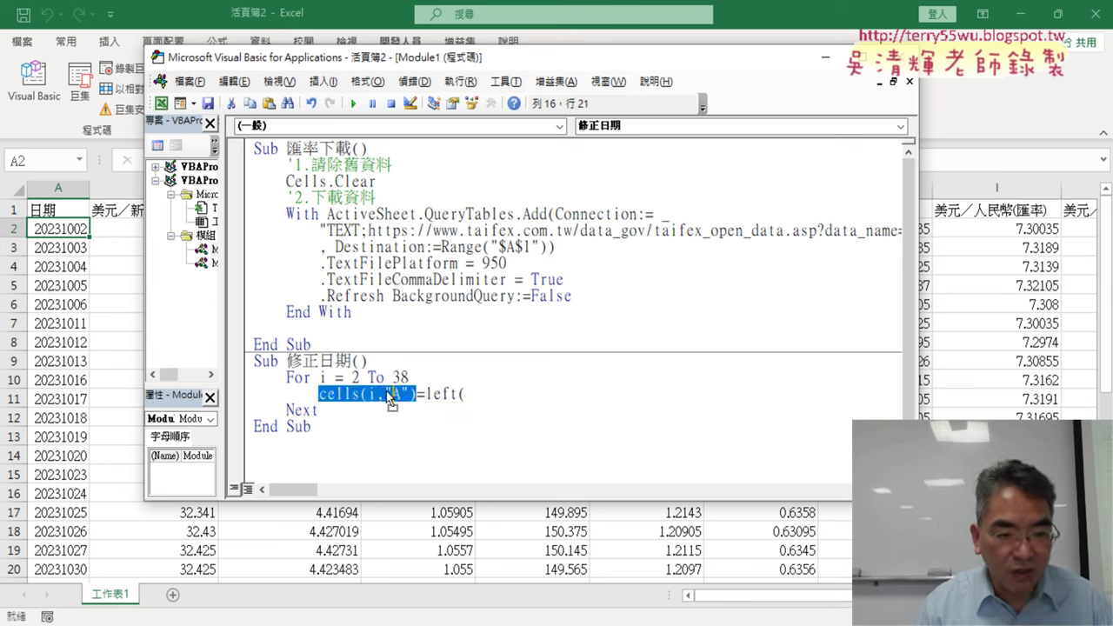
drag(483, 391, 483, 391)
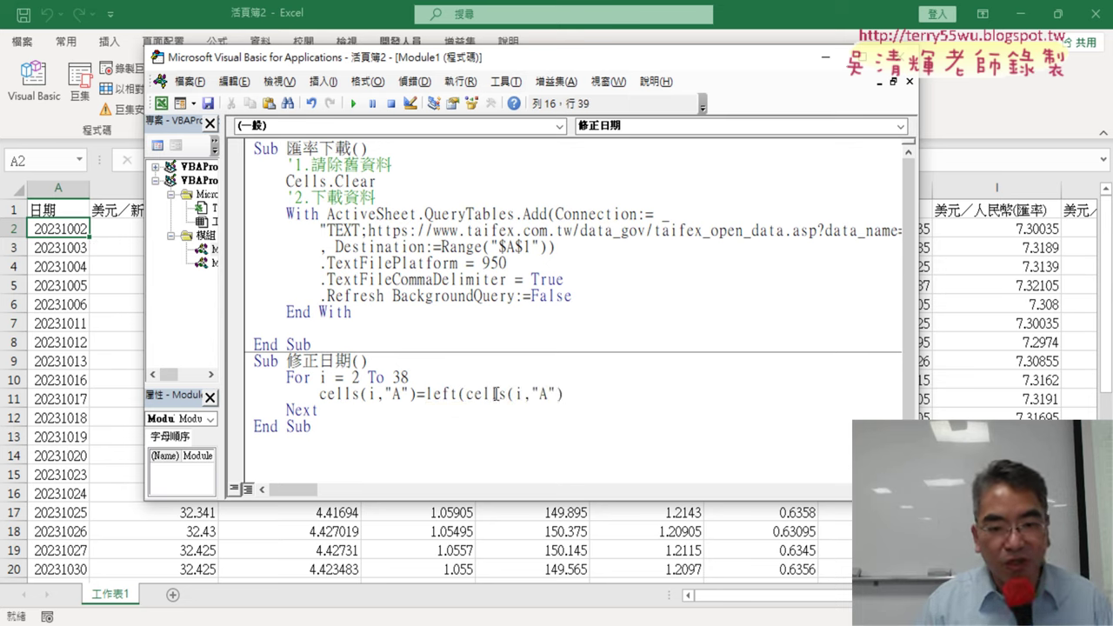
text(,)
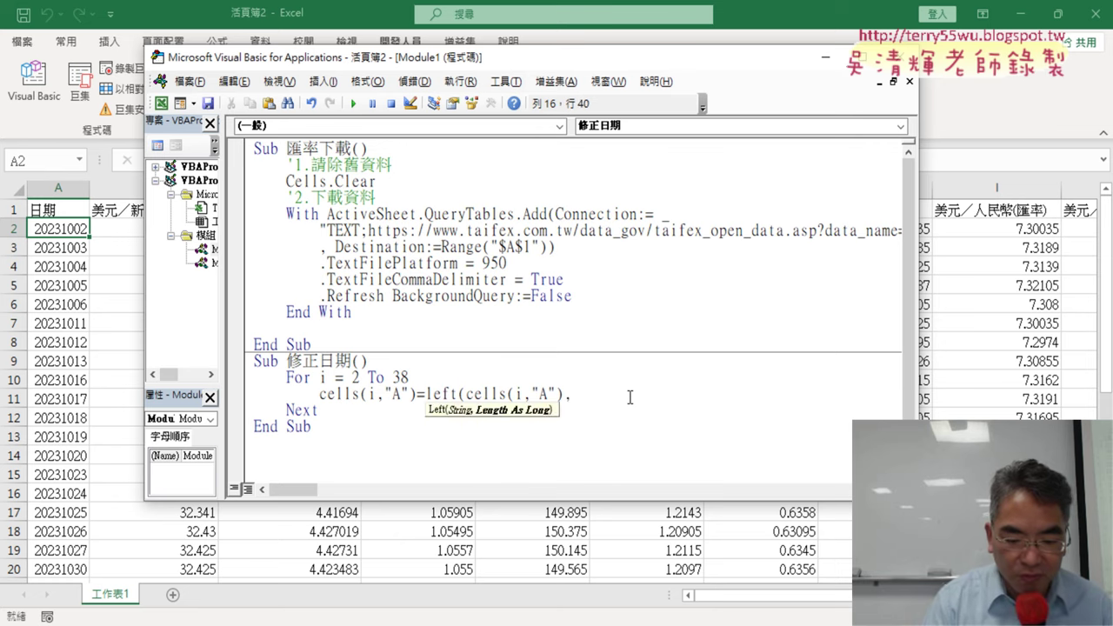
text(4) & "/" & mid)
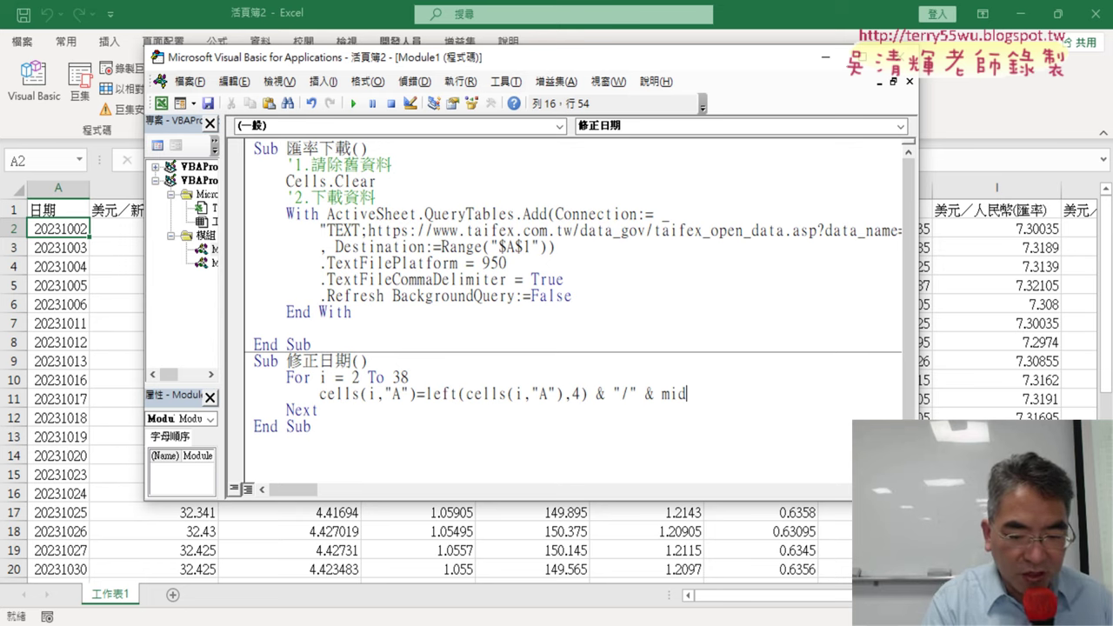
Append & "/" & mid(cells(i,"A"),5,2) and select the & "/" & separator for reuse.
text(()
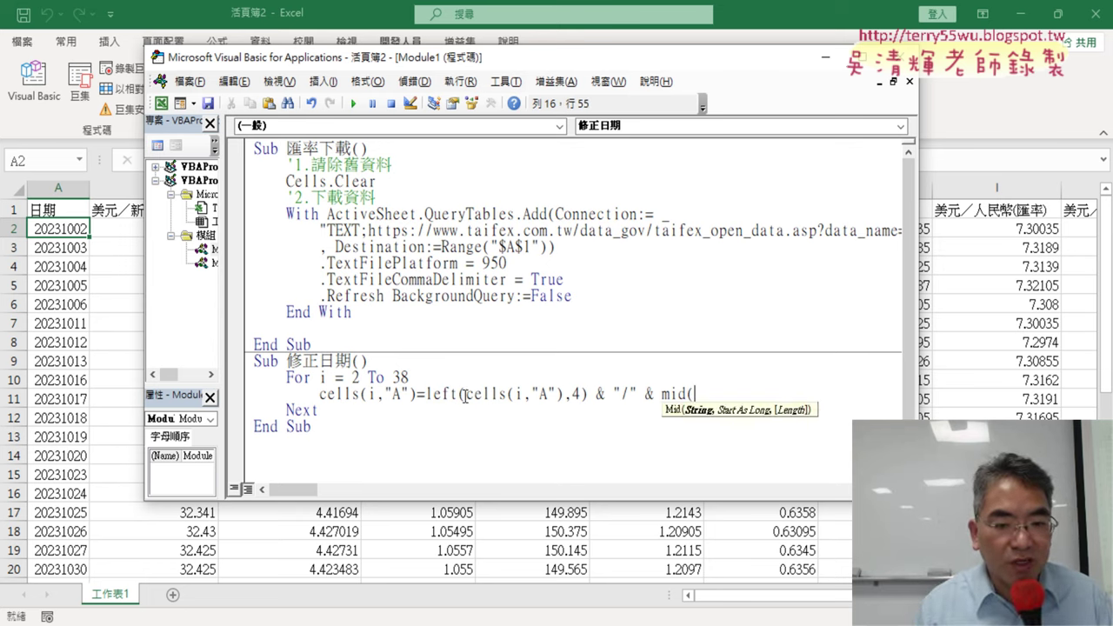
drag(465, 396, 563, 397)
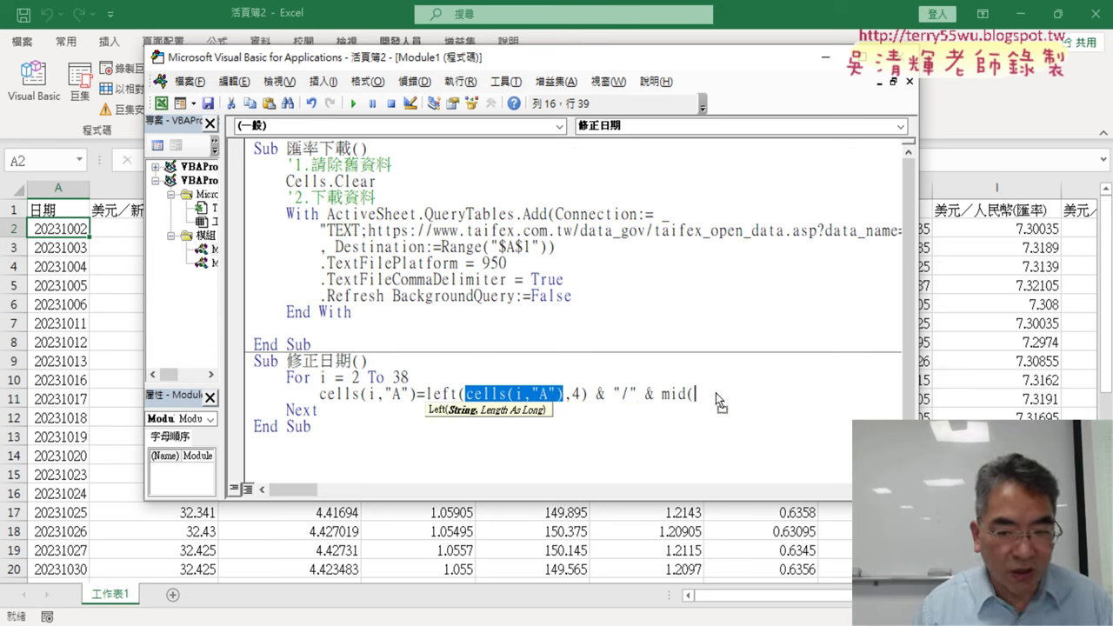
key(ctrl+v)
text(,)
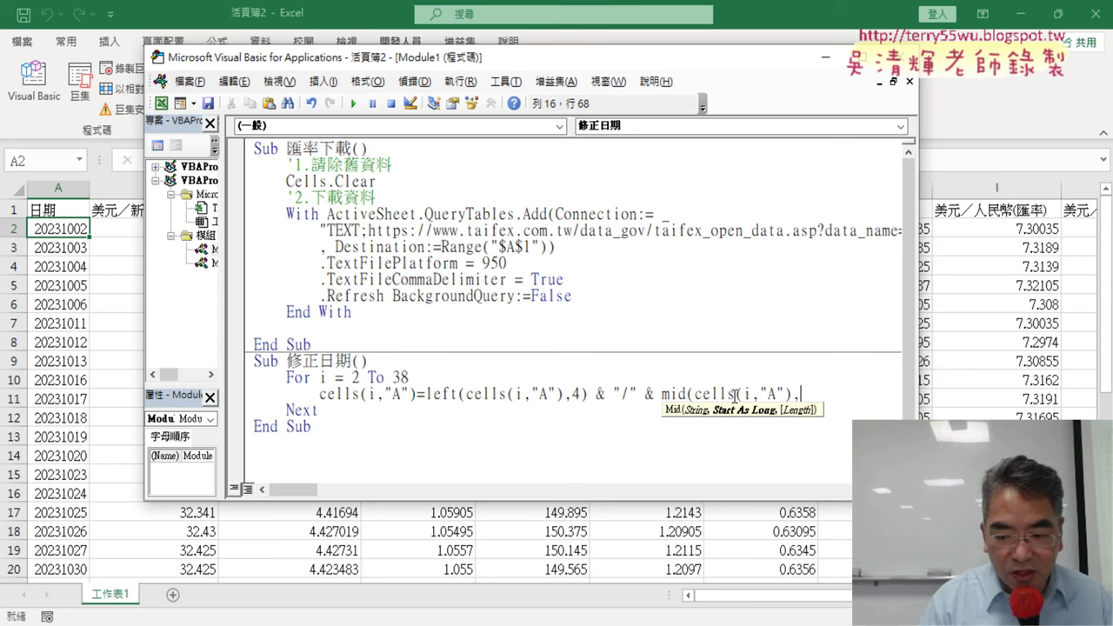
text(5,)
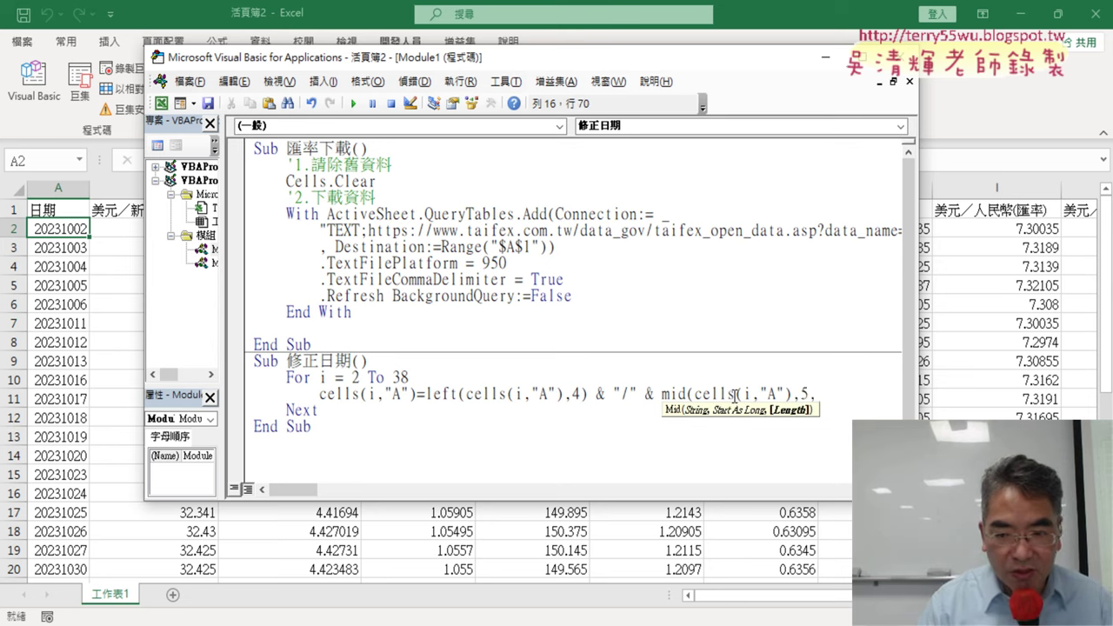
text(2))
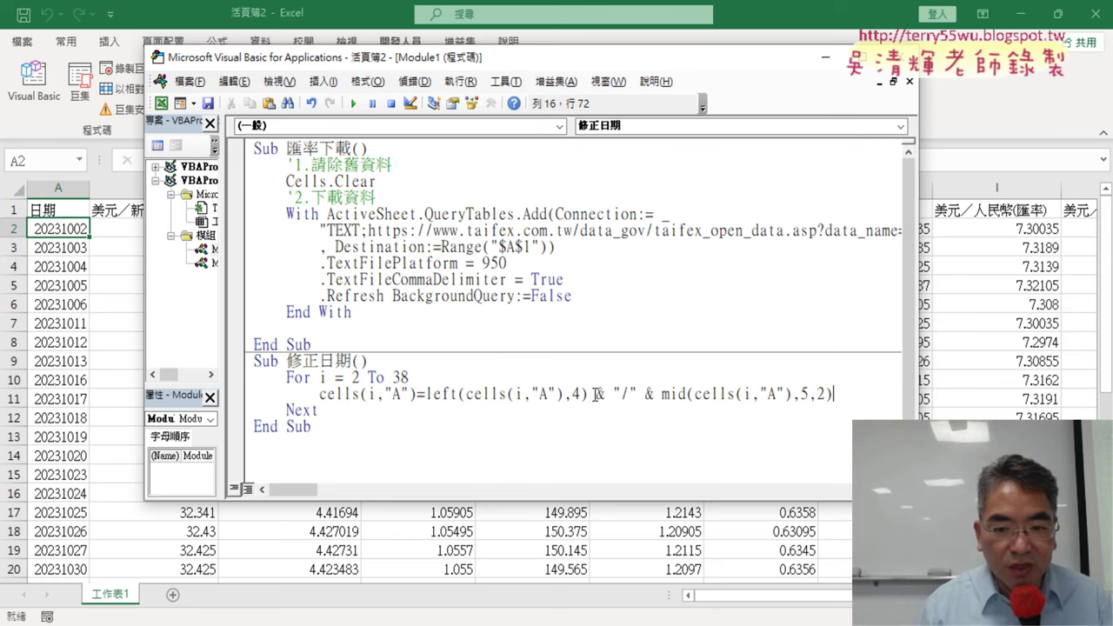
drag(590, 394, 840, 394)
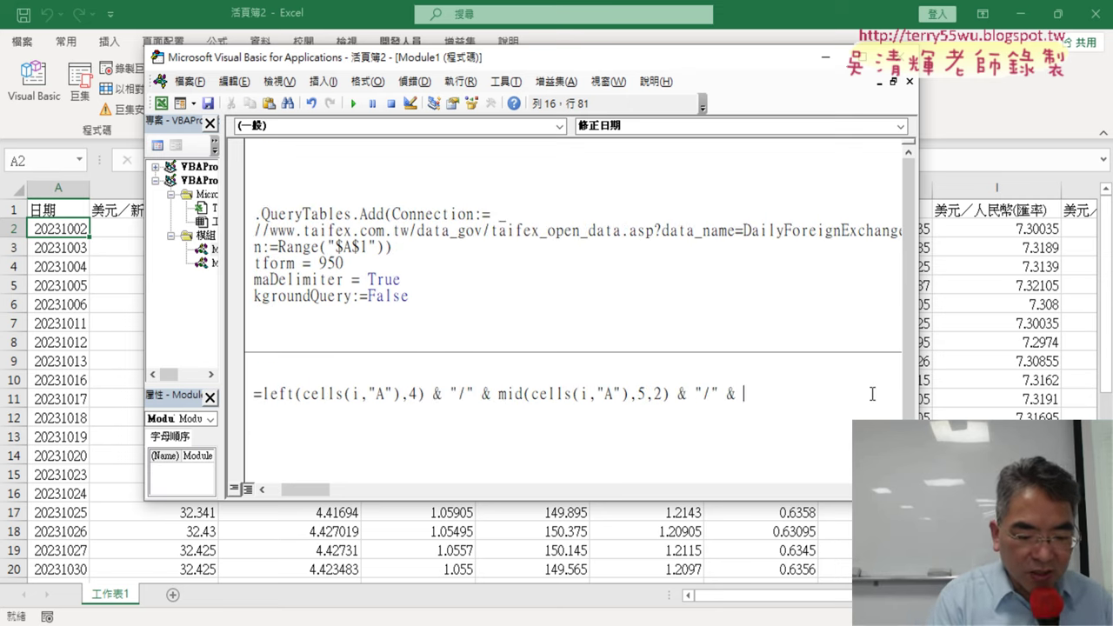
Finish the date expression with right(cells(i,"A"),2) for the day part.
text(rig)
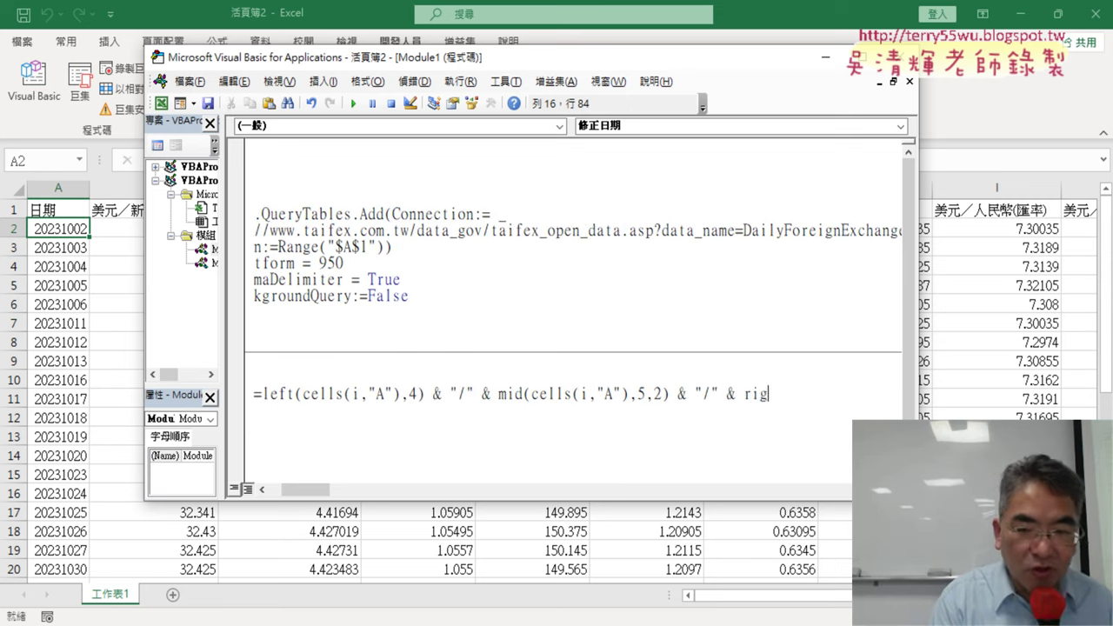
text(ht)
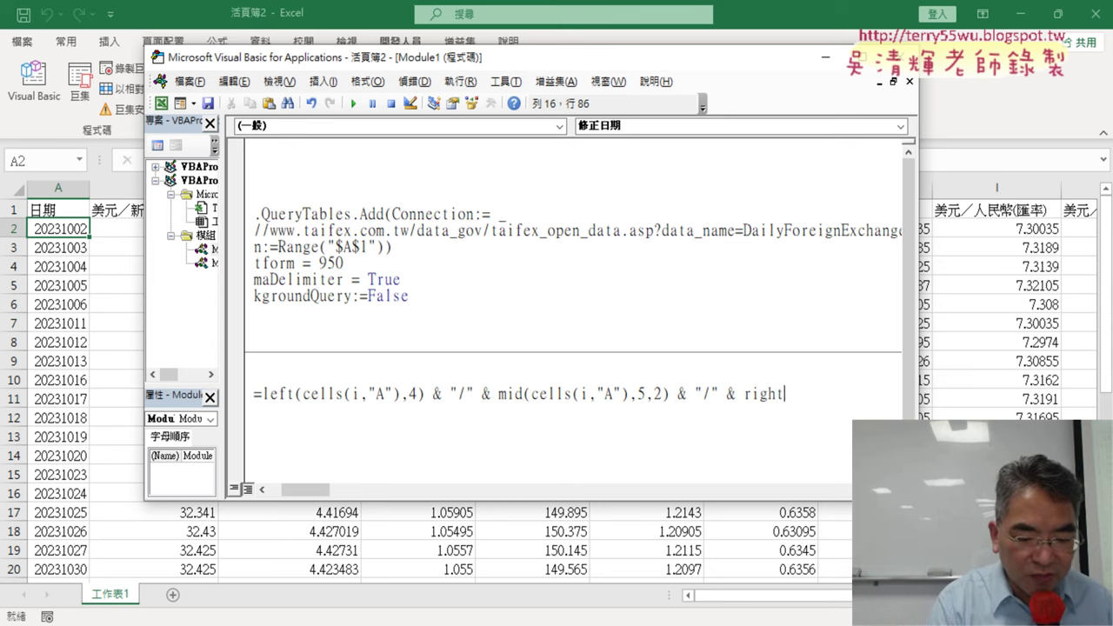
text(()
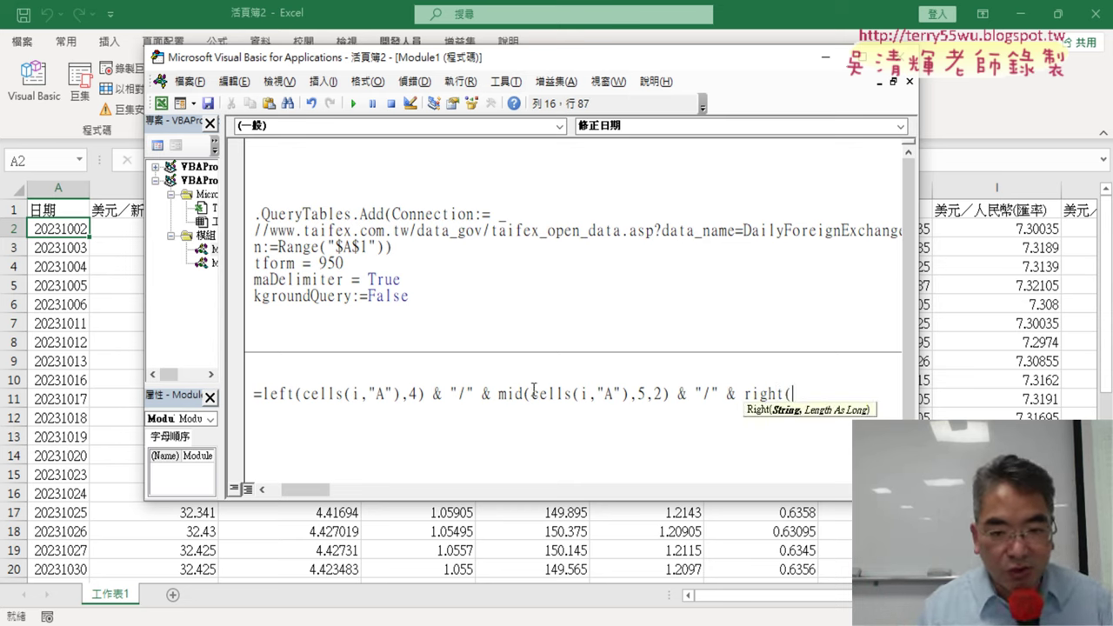
drag(534, 393, 627, 393)
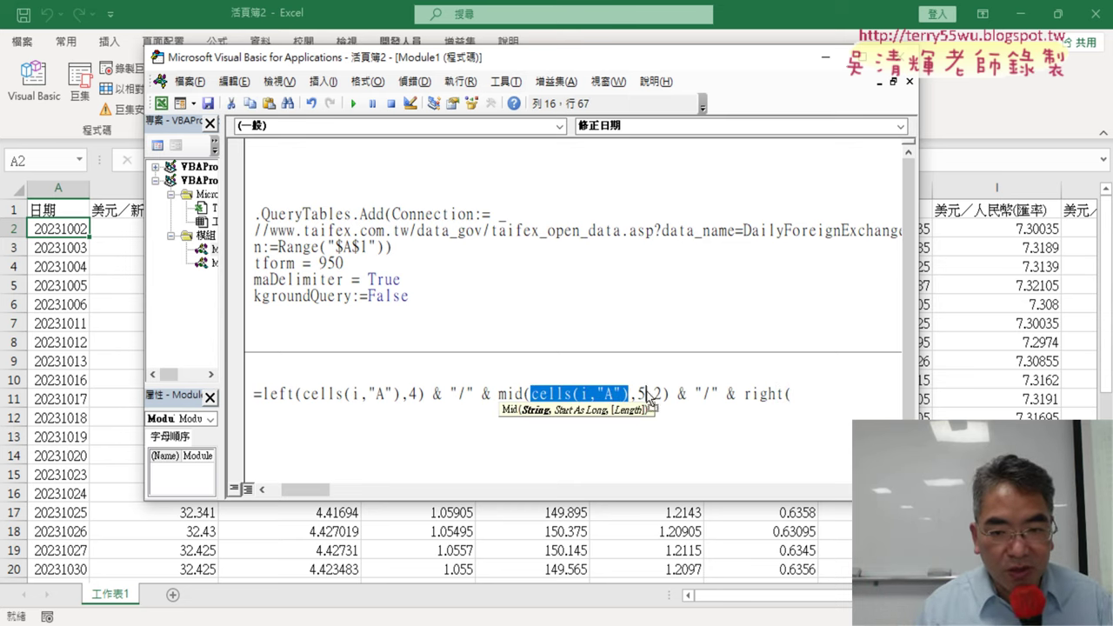
key(ctrl+c)
click(800, 394)
key(ctrl+v)
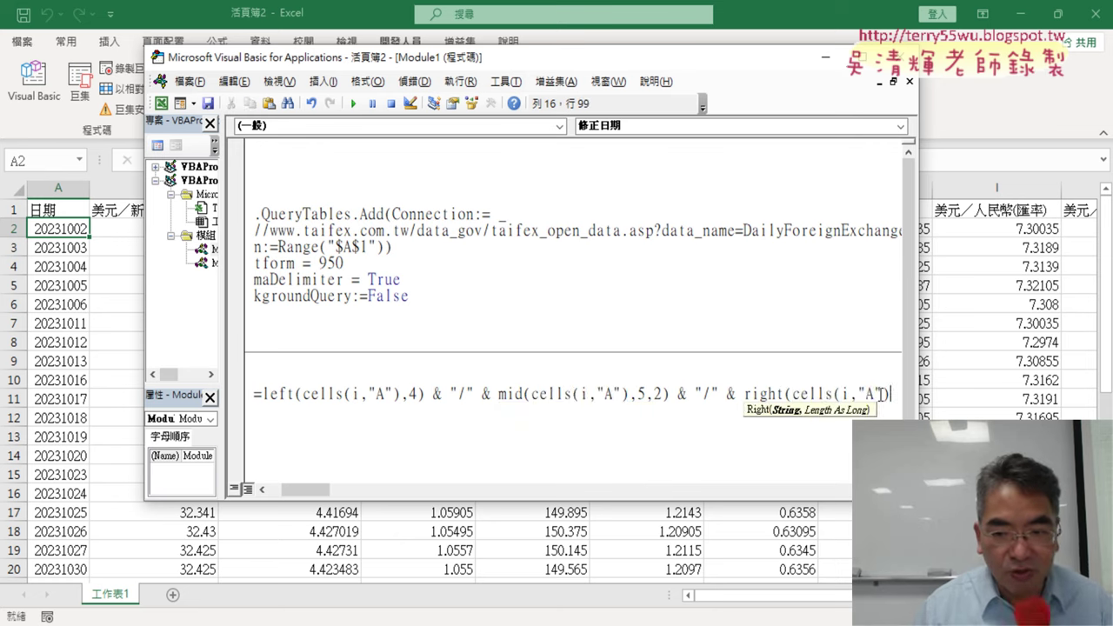
text(,)
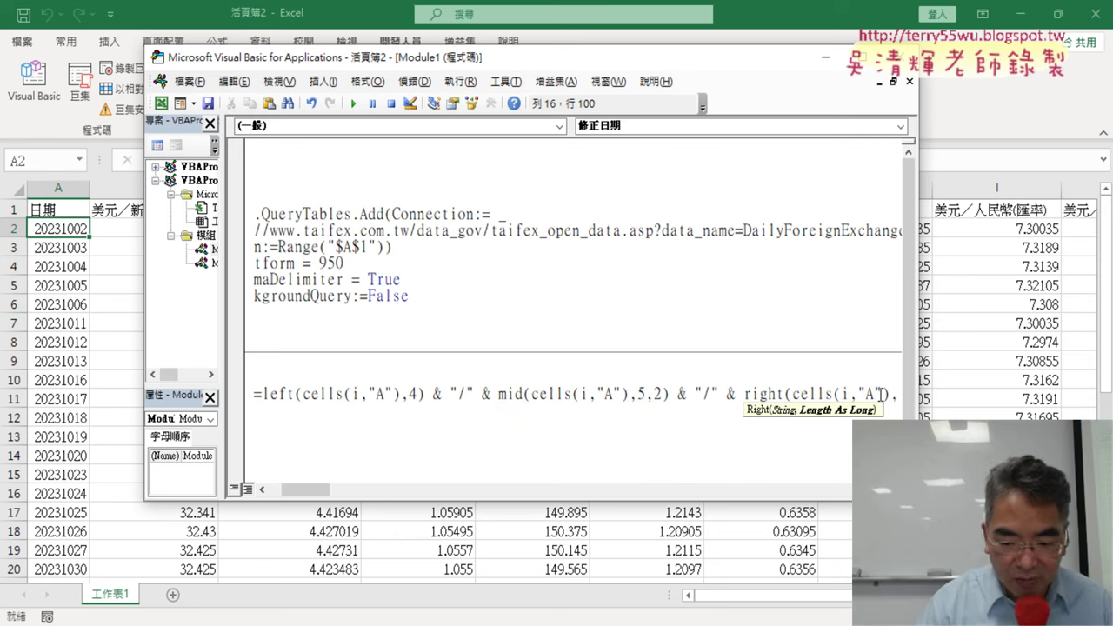
text(2))
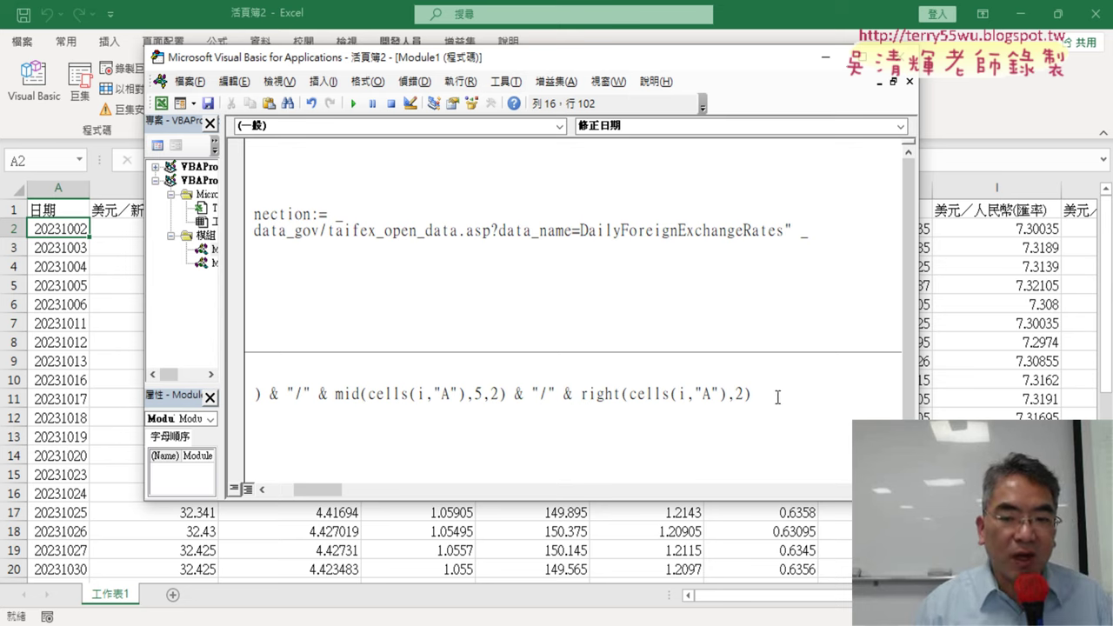
drag(778, 396, 399, 397)
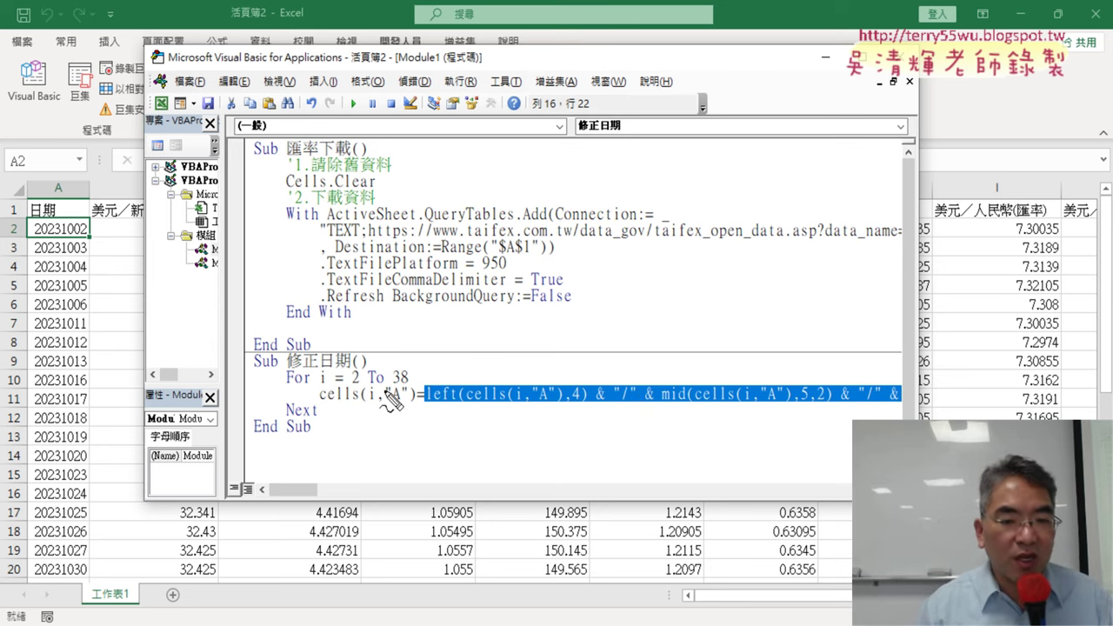
drag(409, 404, 328, 407)
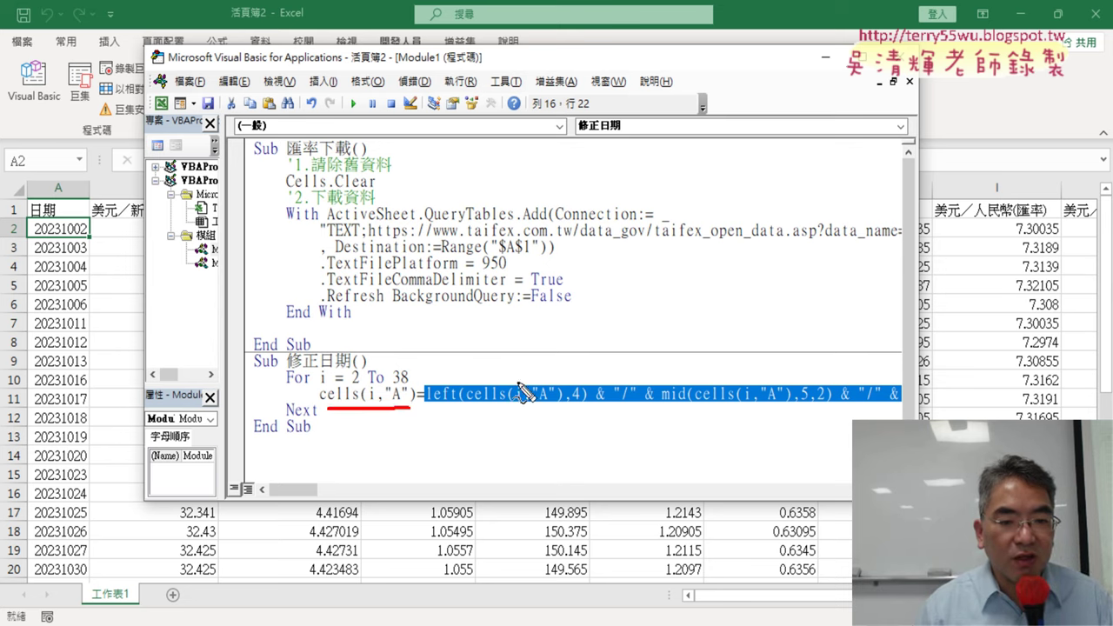
drag(522, 380, 403, 383)
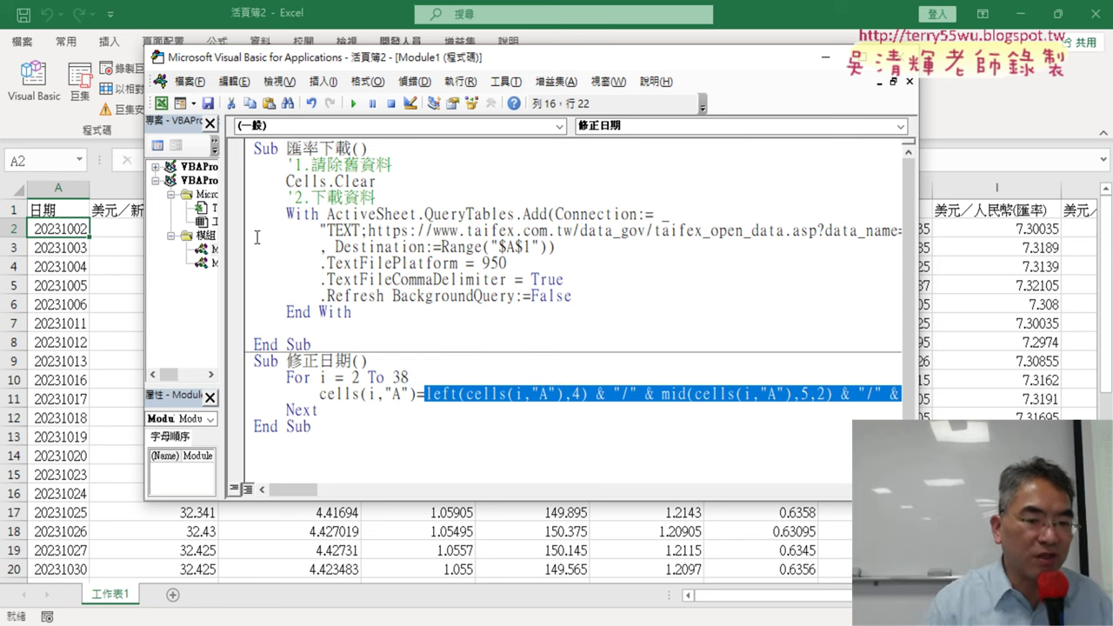
click(564, 394)
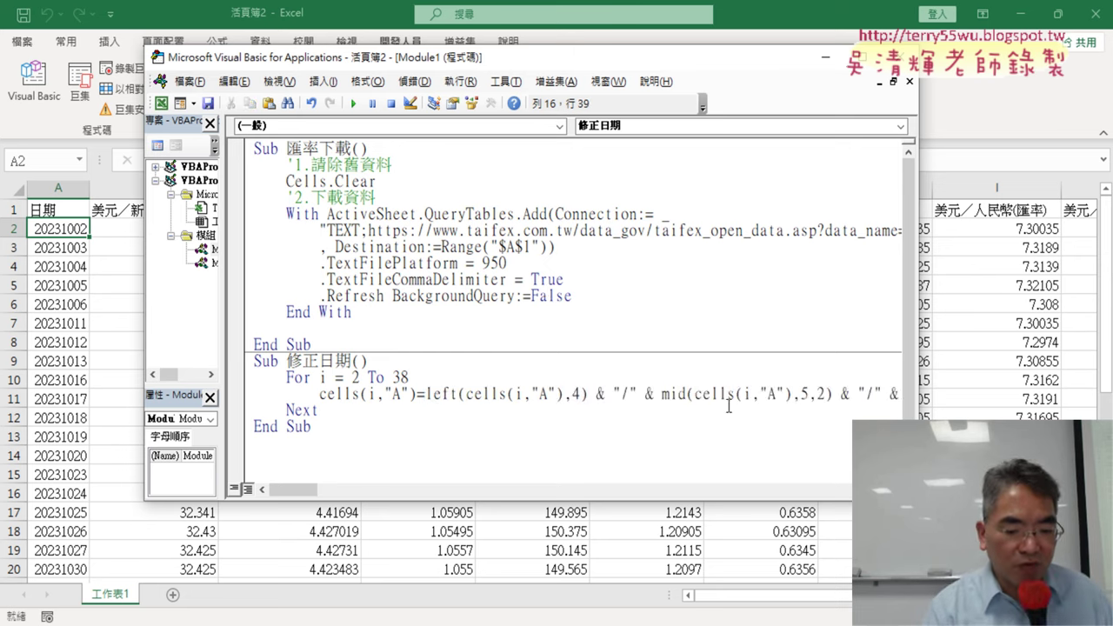
Step through 修正日期 with F8, then run it fully to convert column A to dates like 2023/10/2.
key(F8)
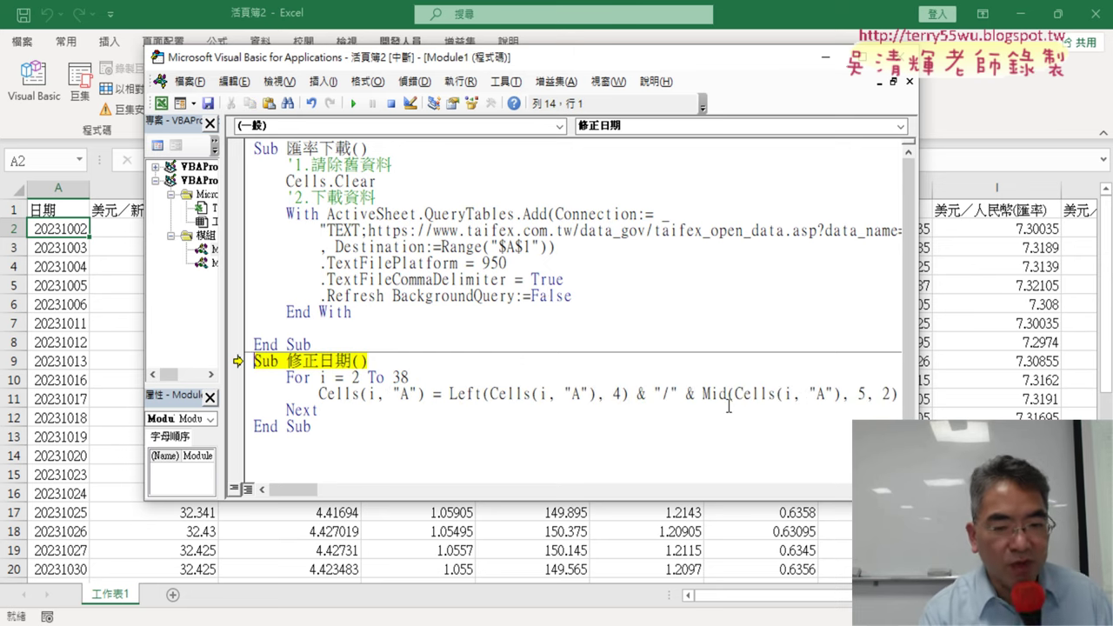
key(F8)
key(F8)
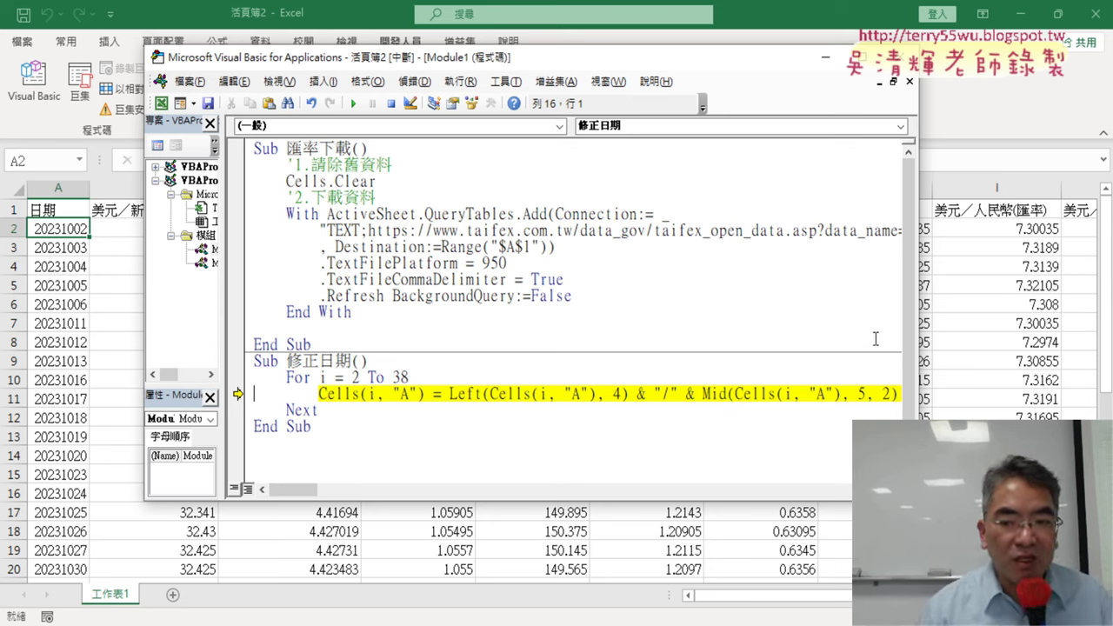
drag(923, 333, 1056, 333)
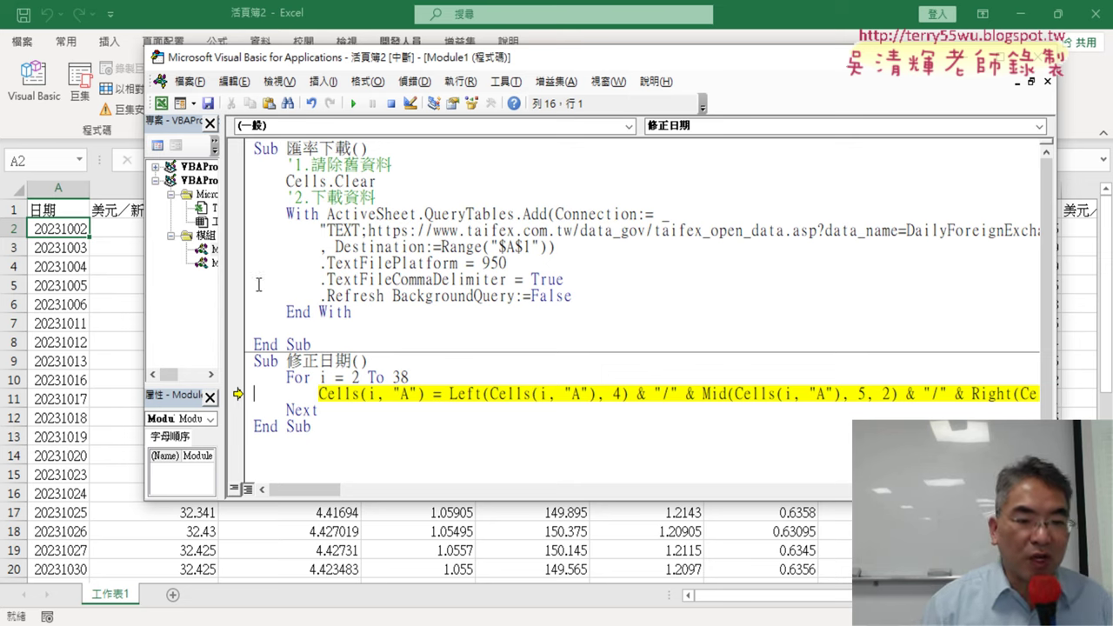
key(F8)
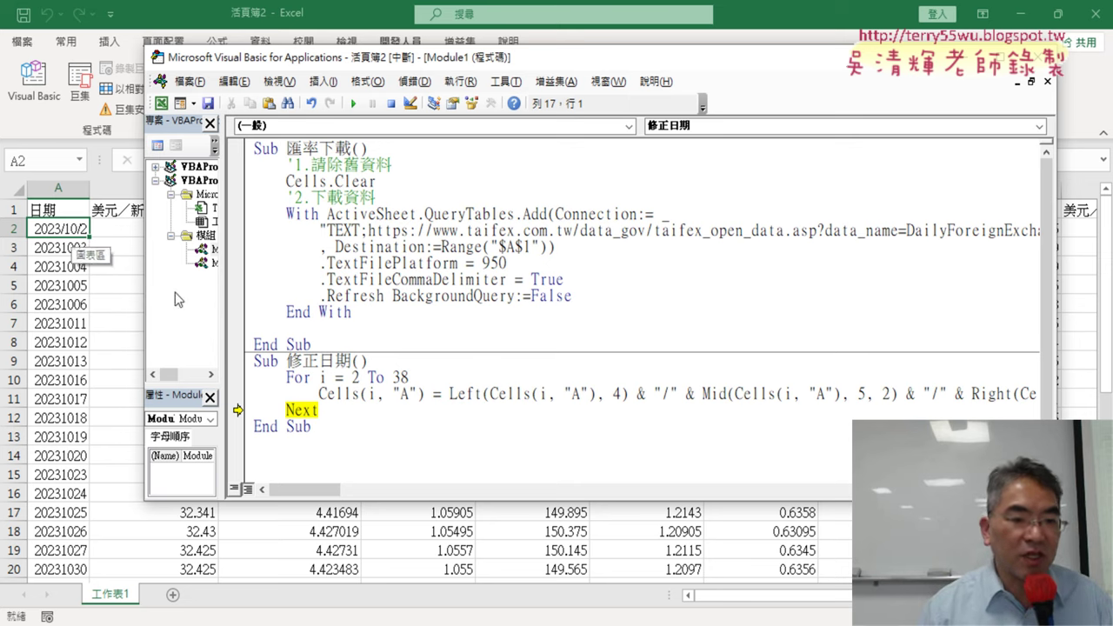
click(368, 393)
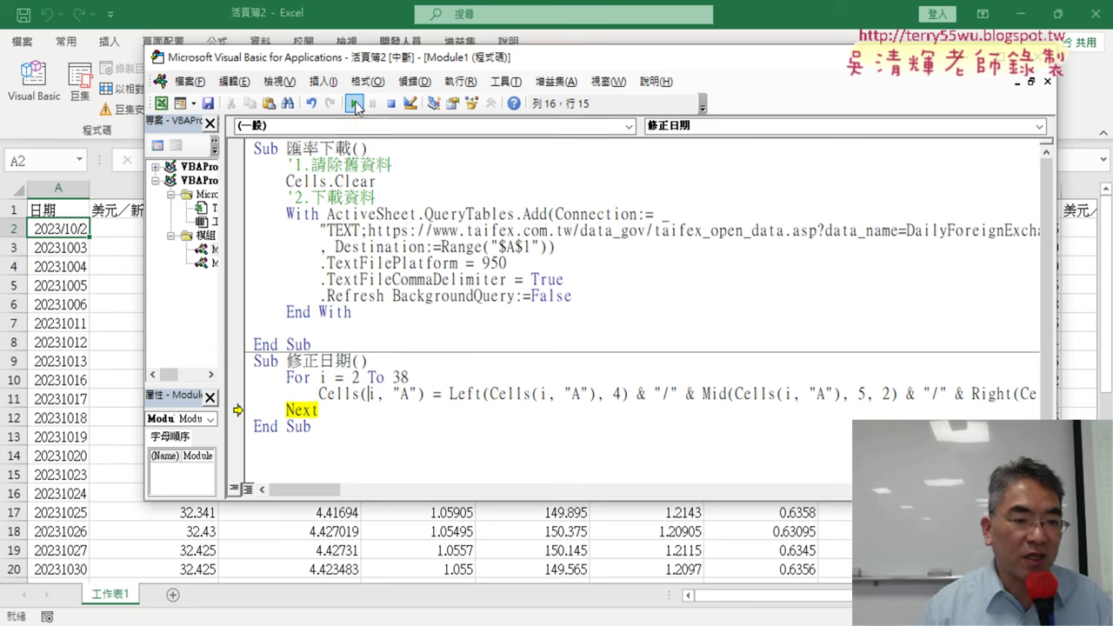
click(354, 103)
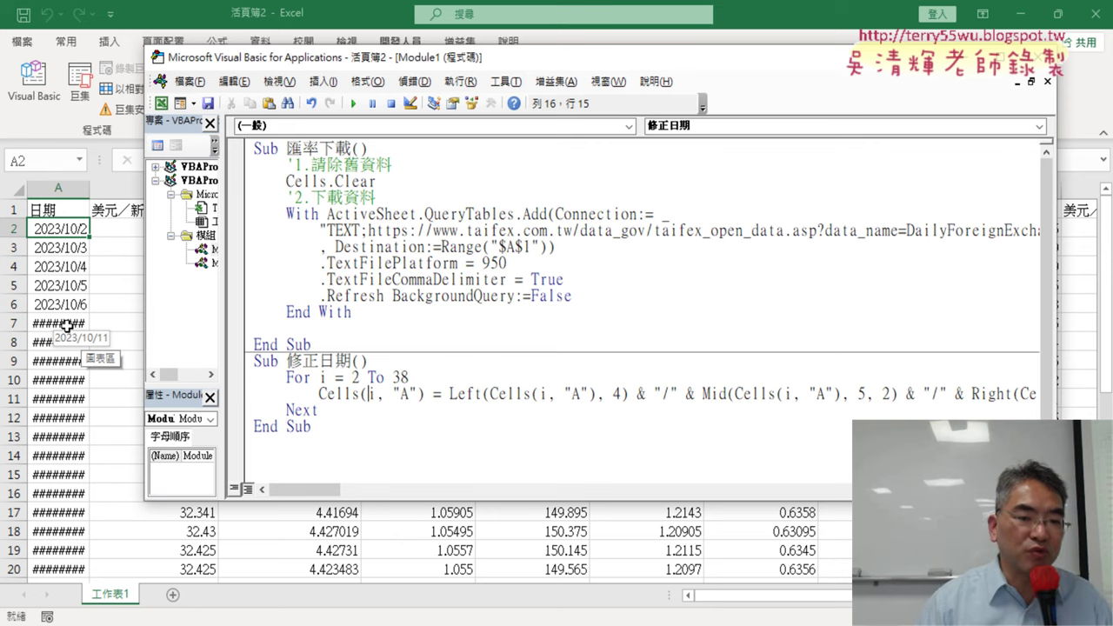
Add a Columns("A").AutoFit line after Next in the 修正日期 macro.
click(338, 409)
key(Return)
text(c)
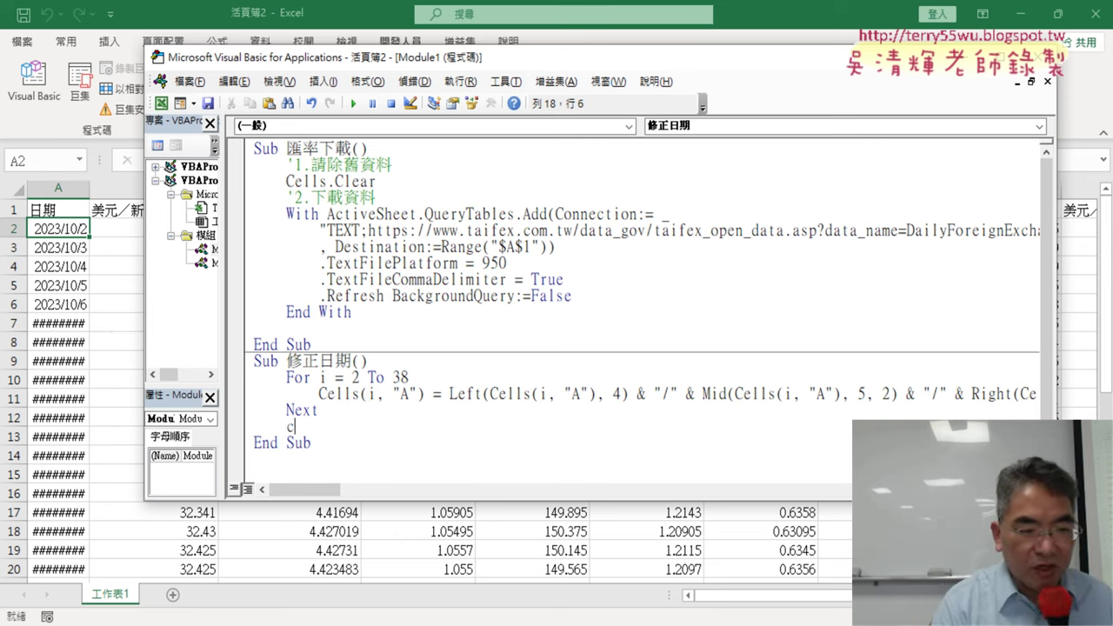
text(olu)
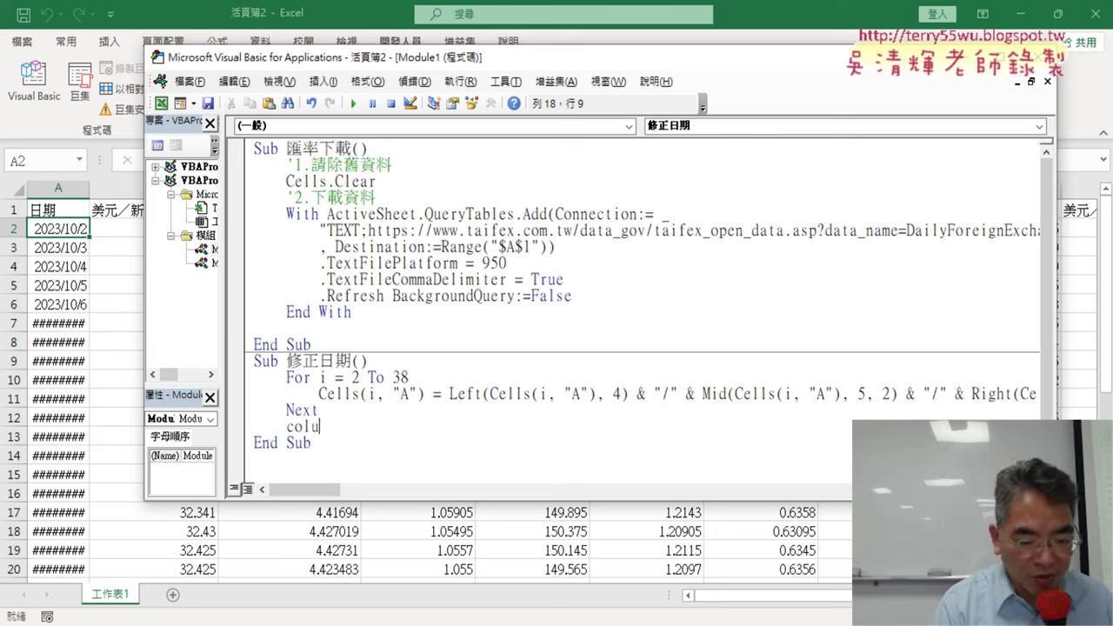
text(mns)
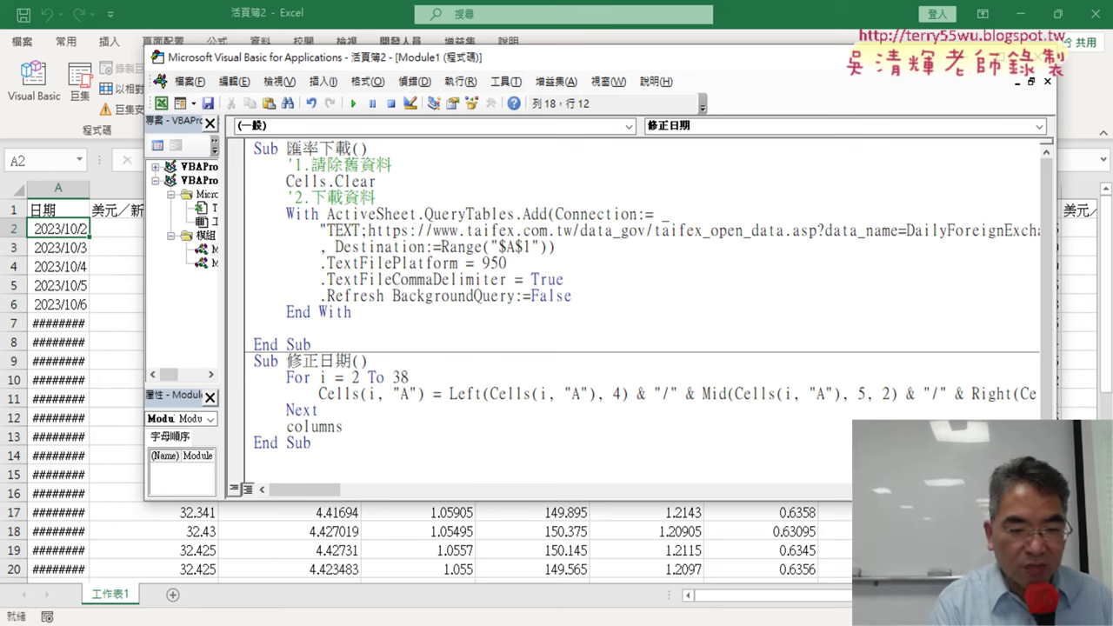
text(()
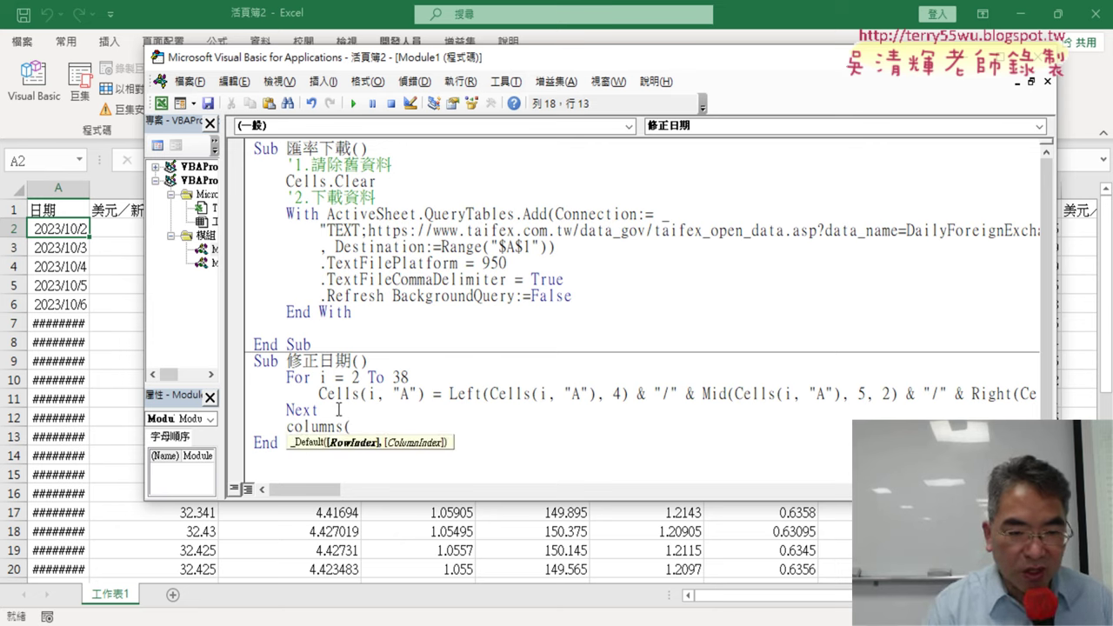
text("A)
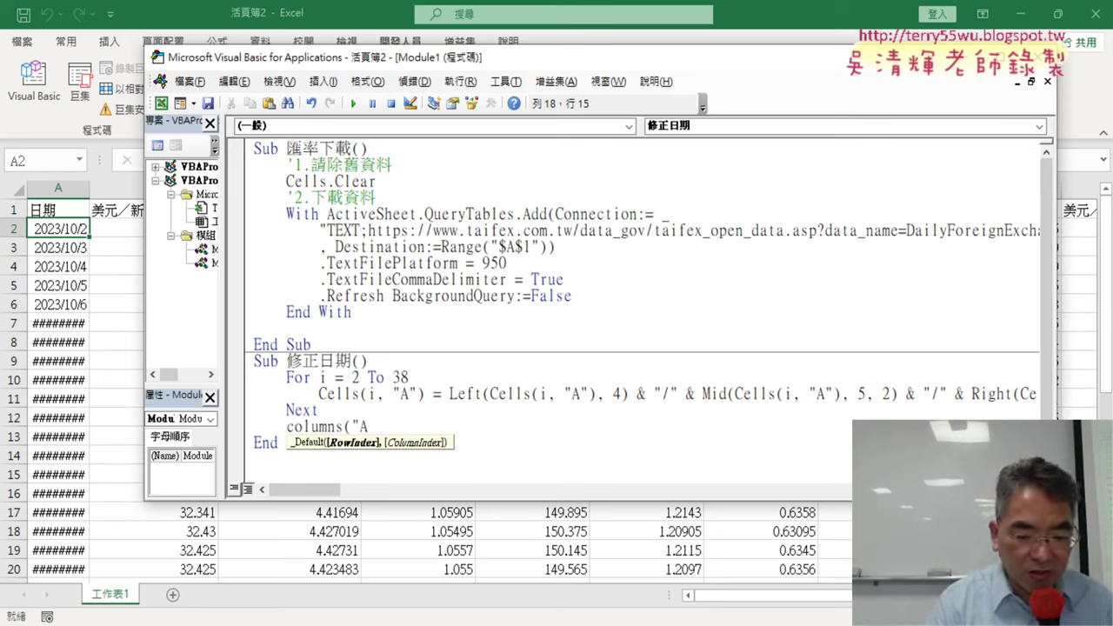
text(").)
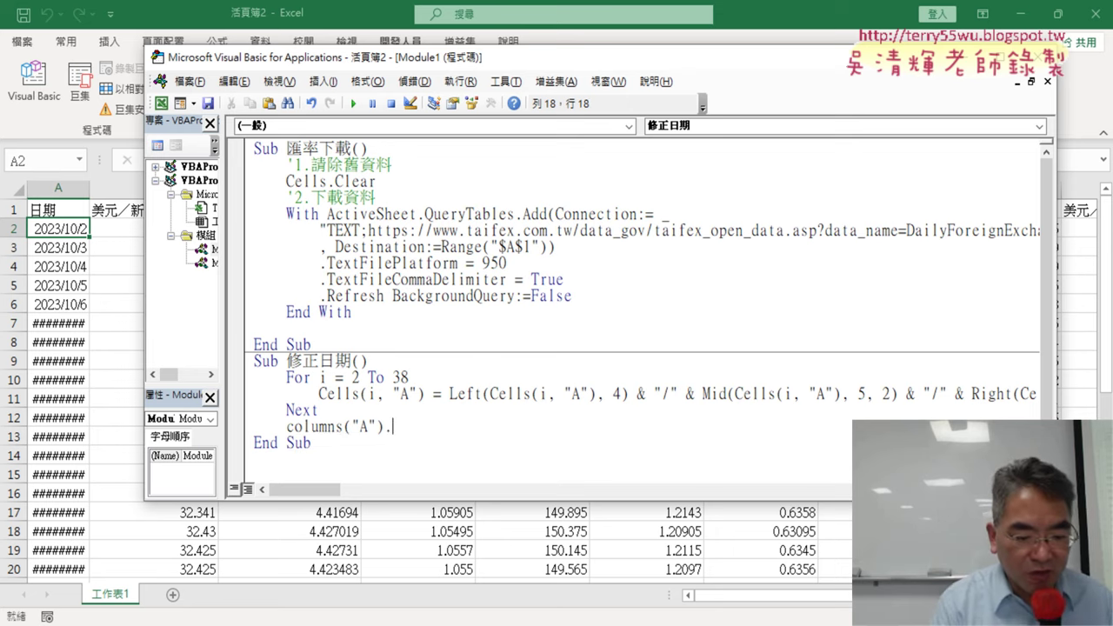
text(au)
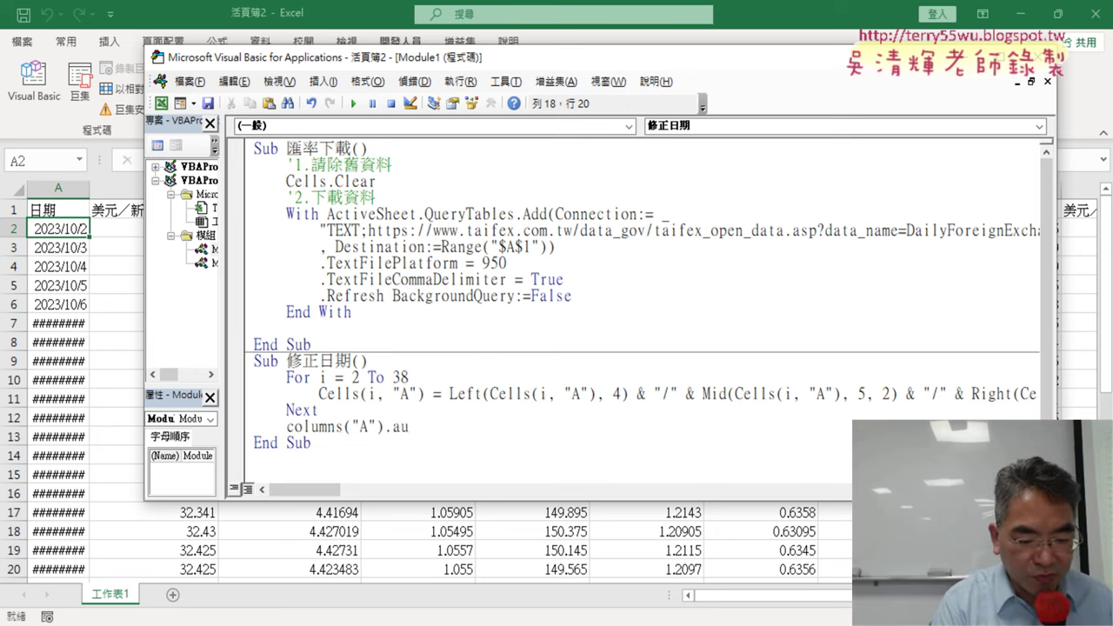
text(to)
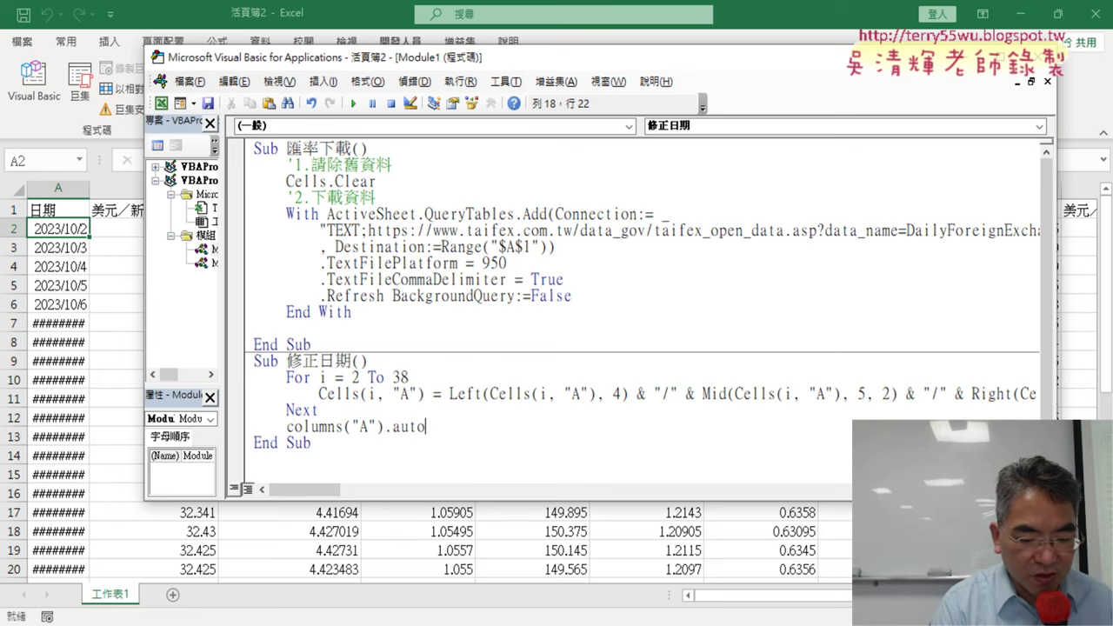
text(t)
key(Down)
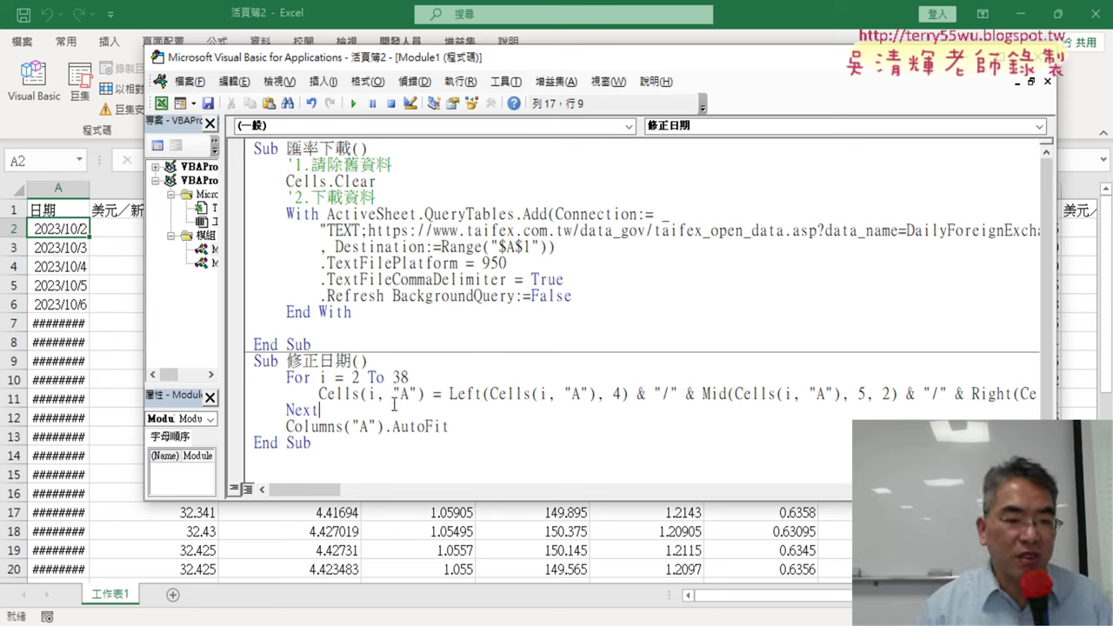
Run 匯率下載 then 修正日期 so column A shows full dates like 2023/10/11.
click(362, 230)
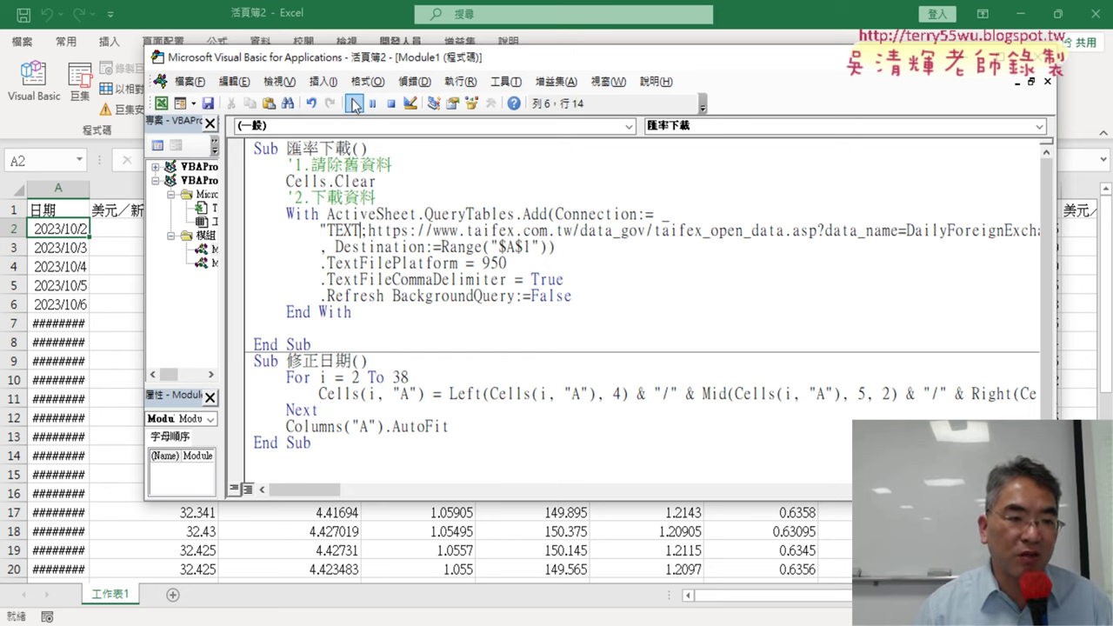
click(353, 103)
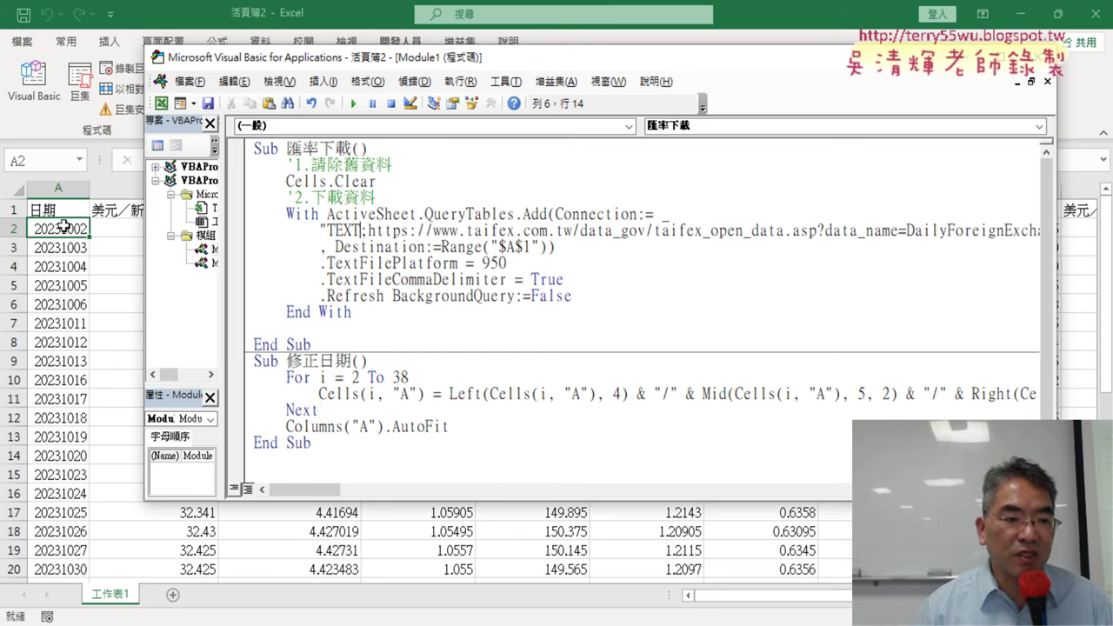
click(386, 393)
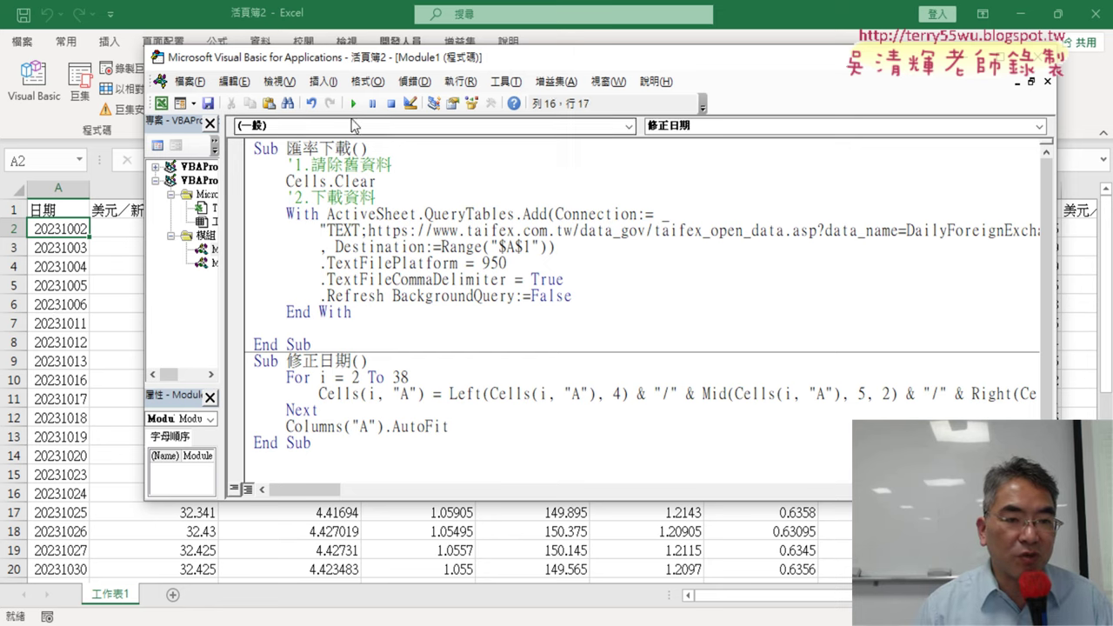
click(353, 104)
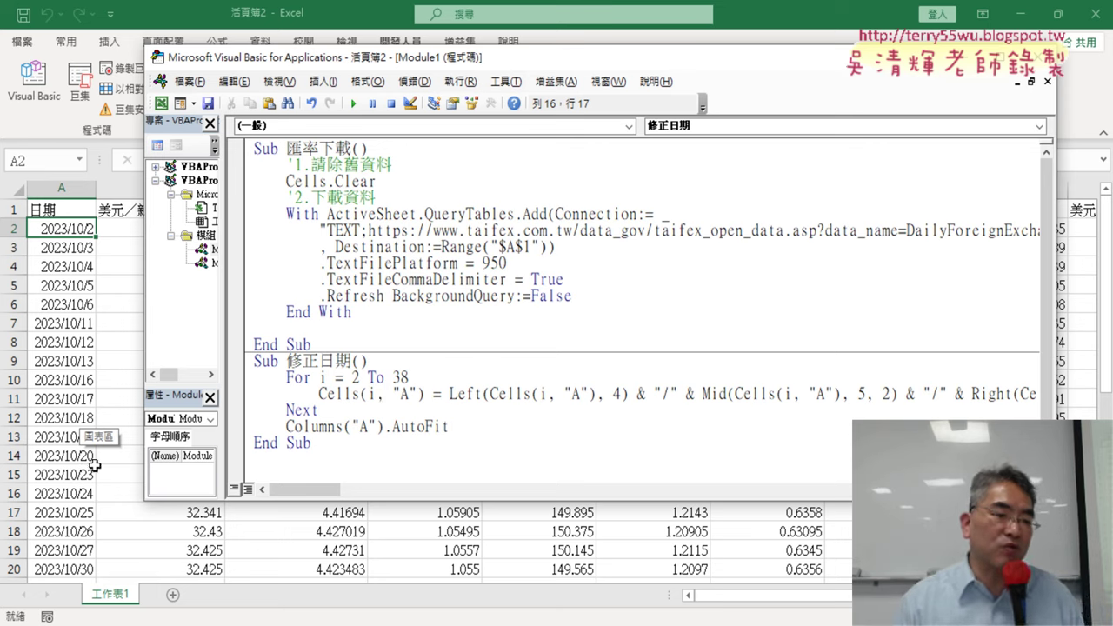
drag(449, 426, 285, 426)
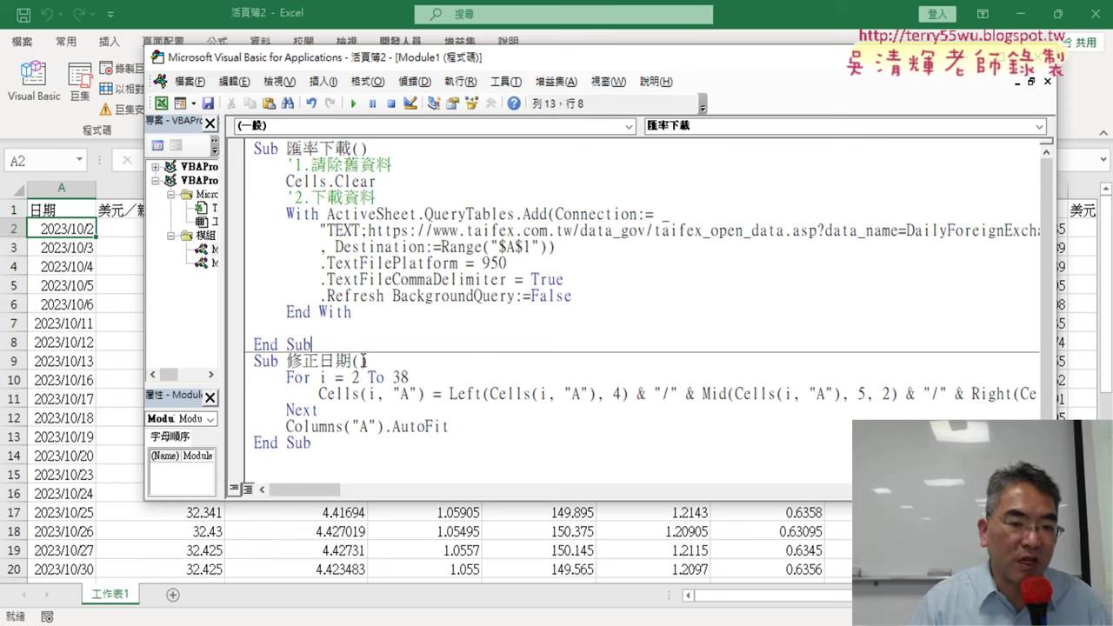
Insert 'Call' before 修正日期 at the end of the 匯率下載 macro.
mouse_move(351, 361)
mouse_down()
mouse_move(288, 363)
mouse_move(288, 329)
mouse_up()
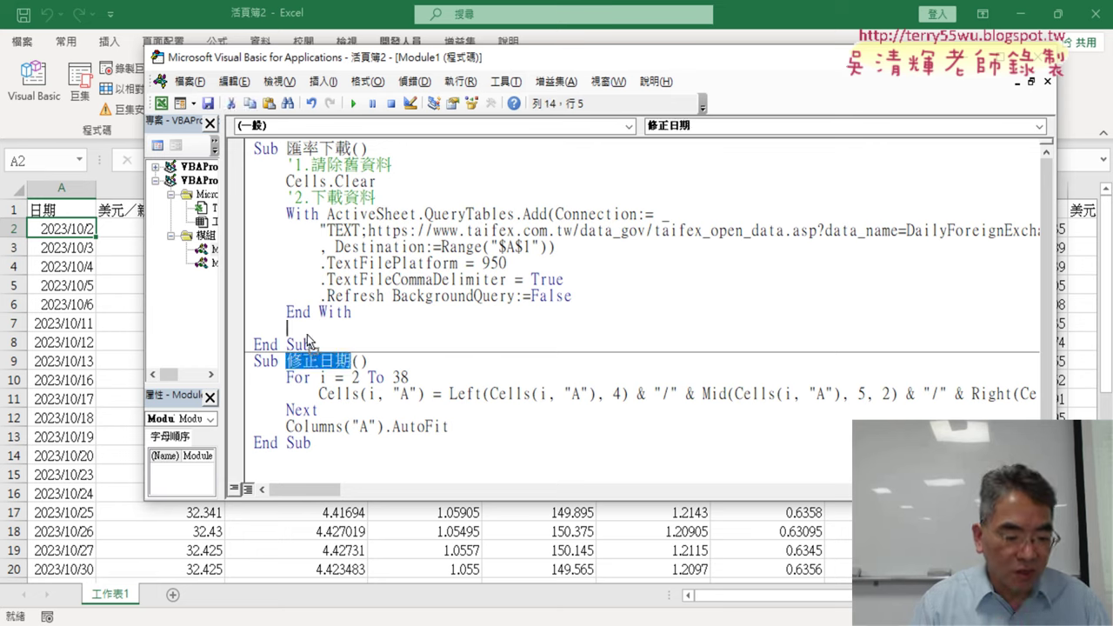
click(288, 329)
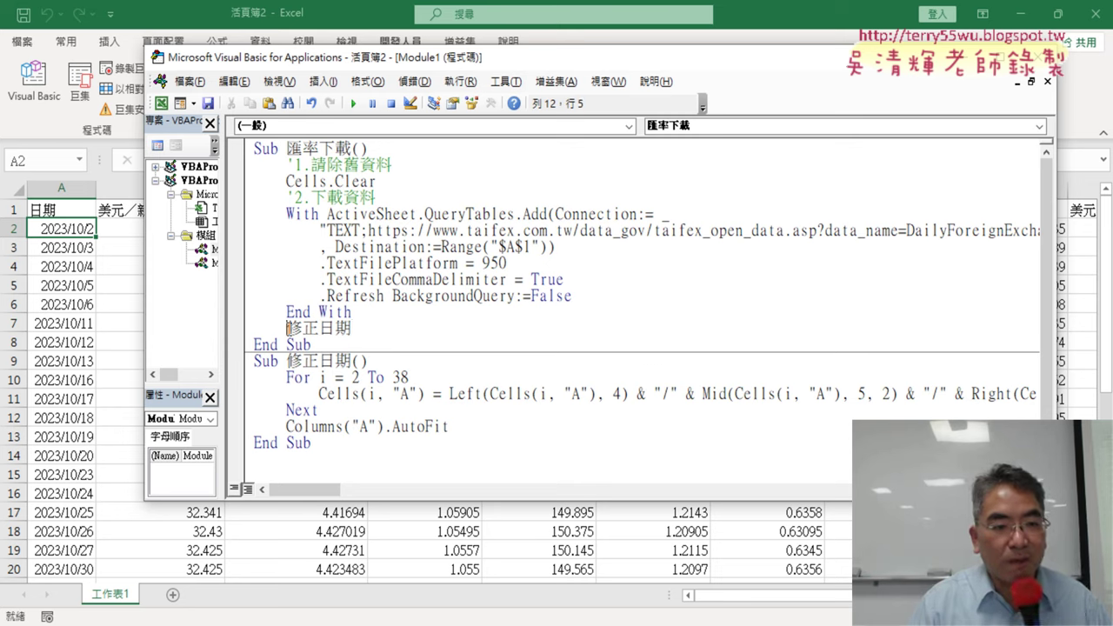
text(ca)
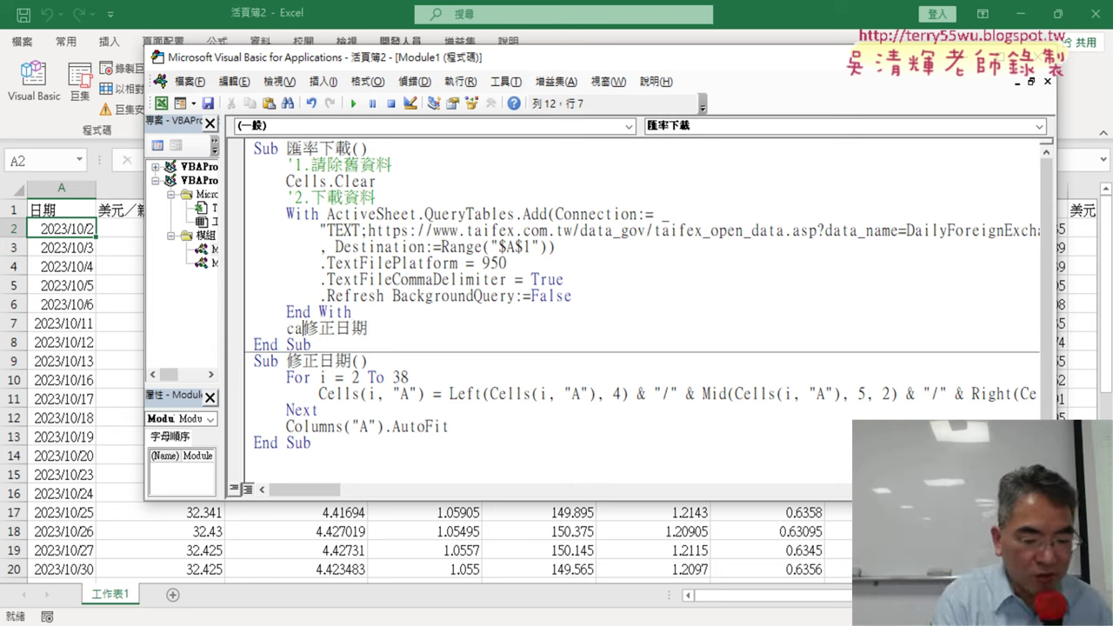
text(ll)
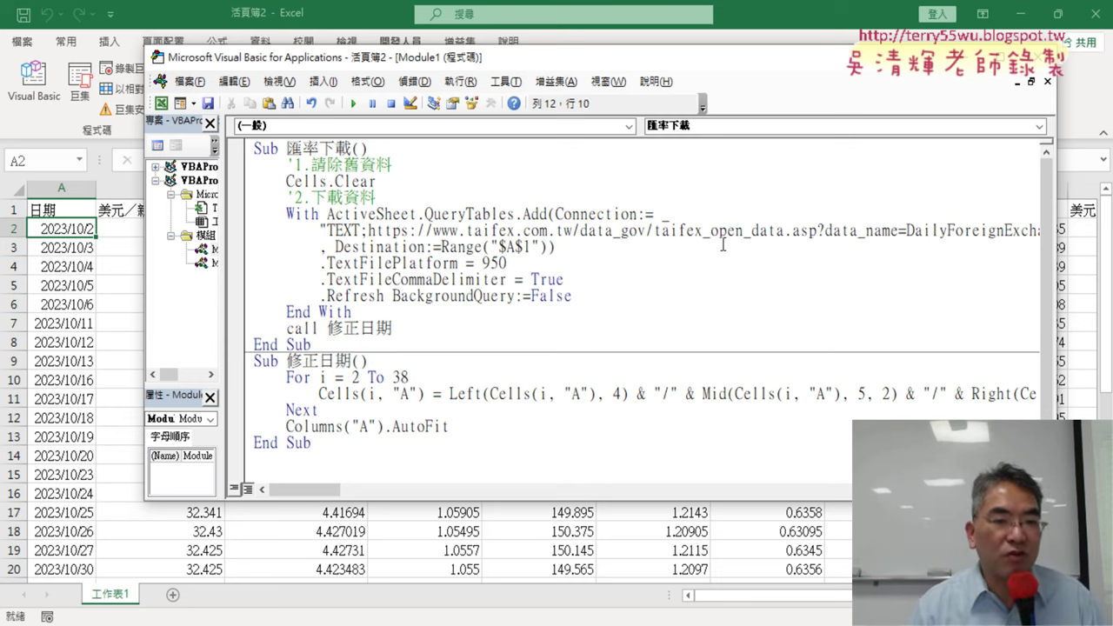
click(588, 247)
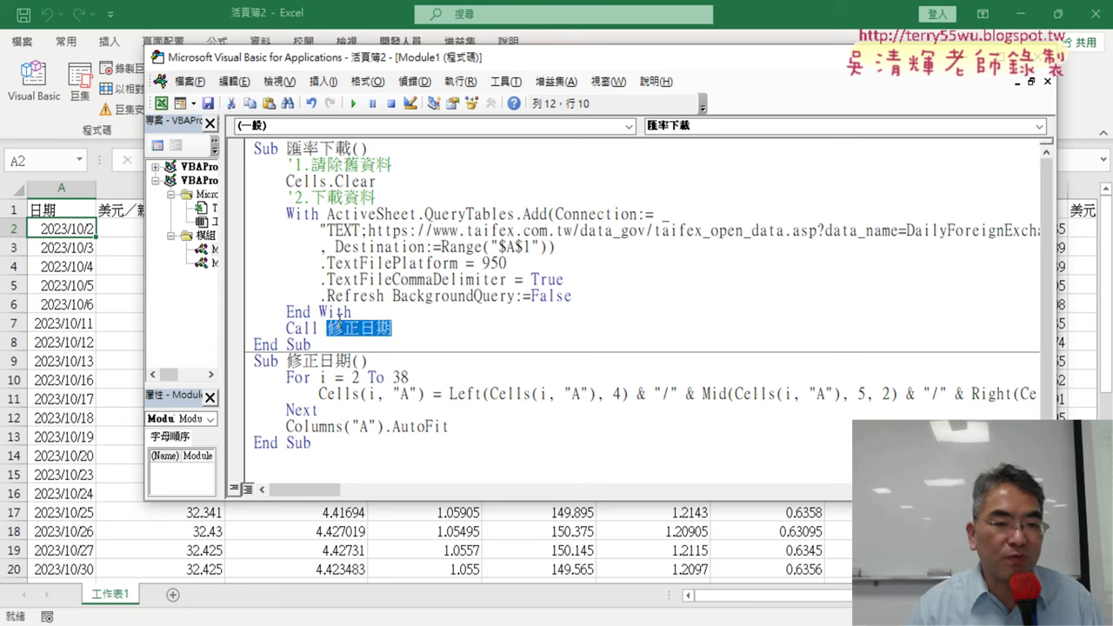
drag(401, 329, 287, 328)
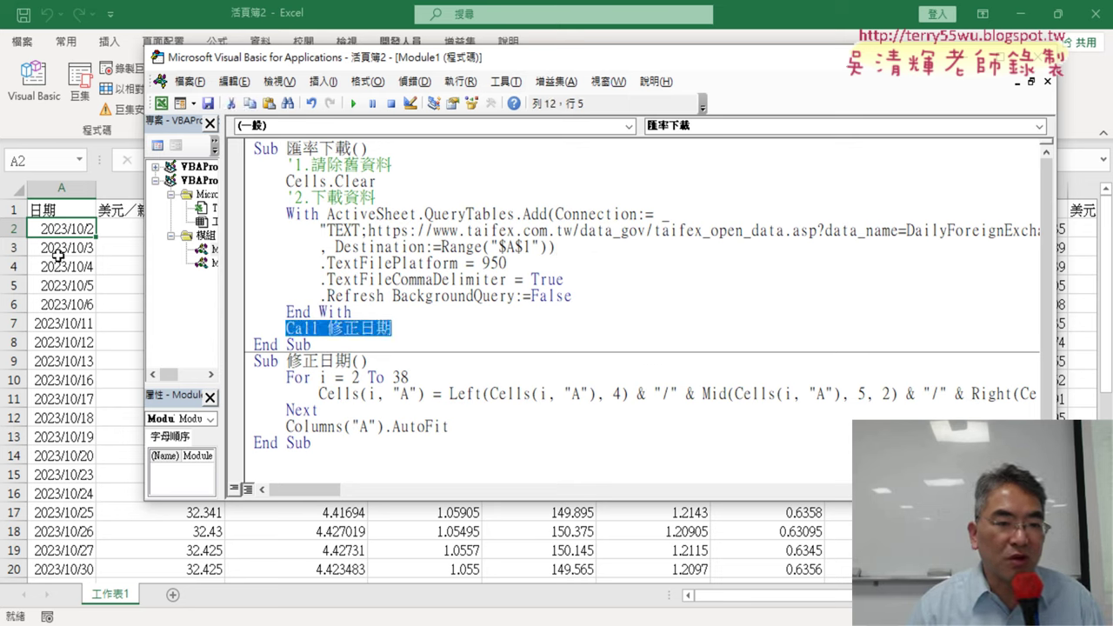
Run the 匯率下載 macro to test the date fix, then highlight the 修正日期 procedure and its call.
click(403, 264)
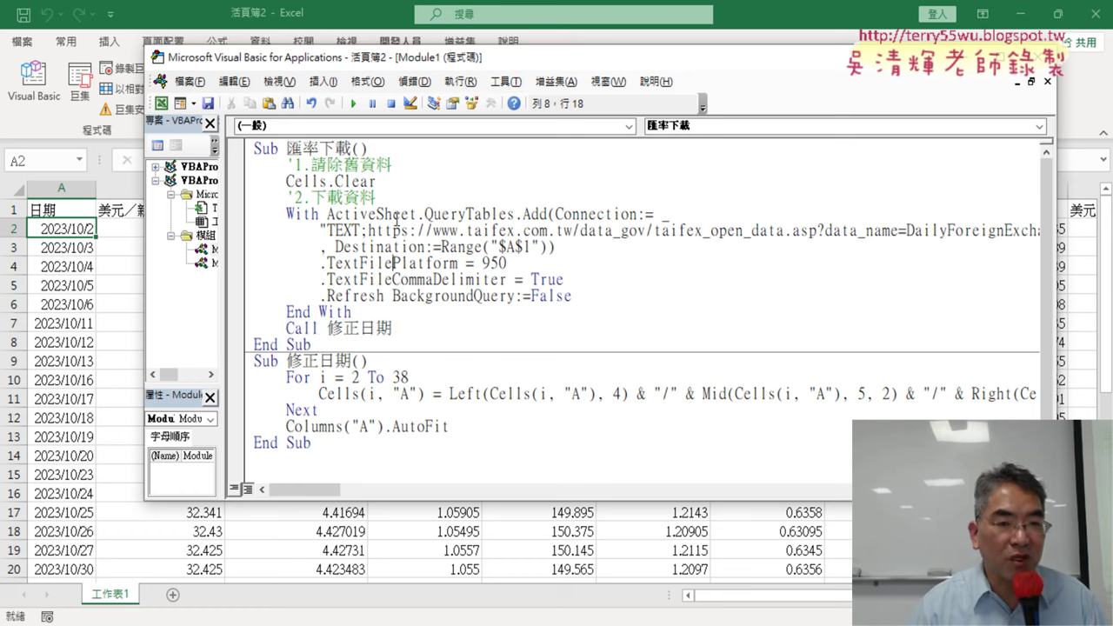
click(353, 103)
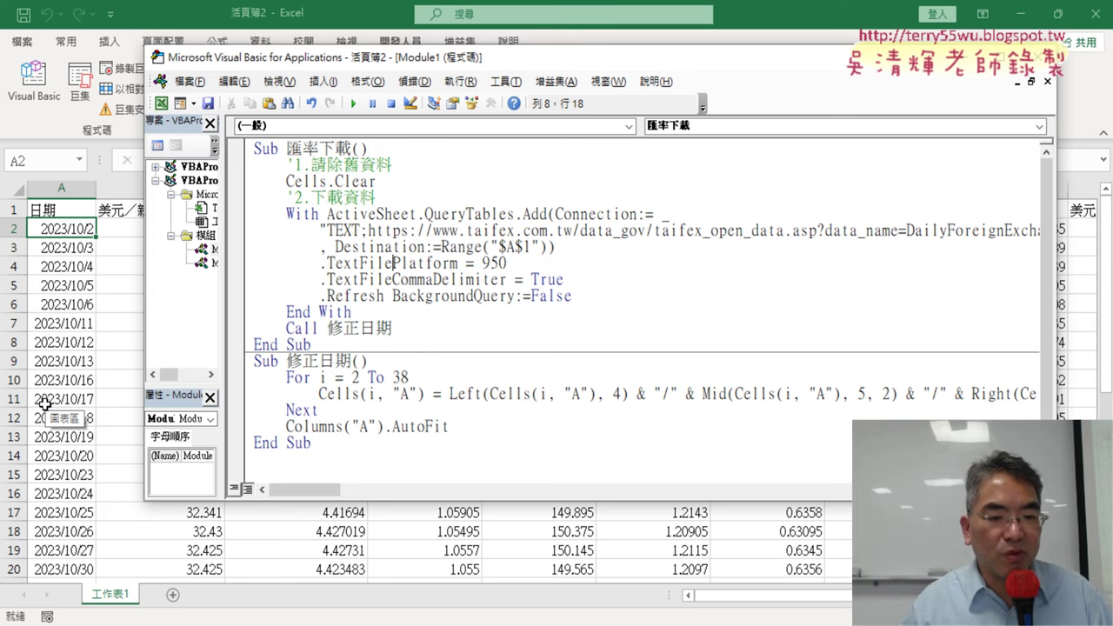
drag(353, 445, 254, 362)
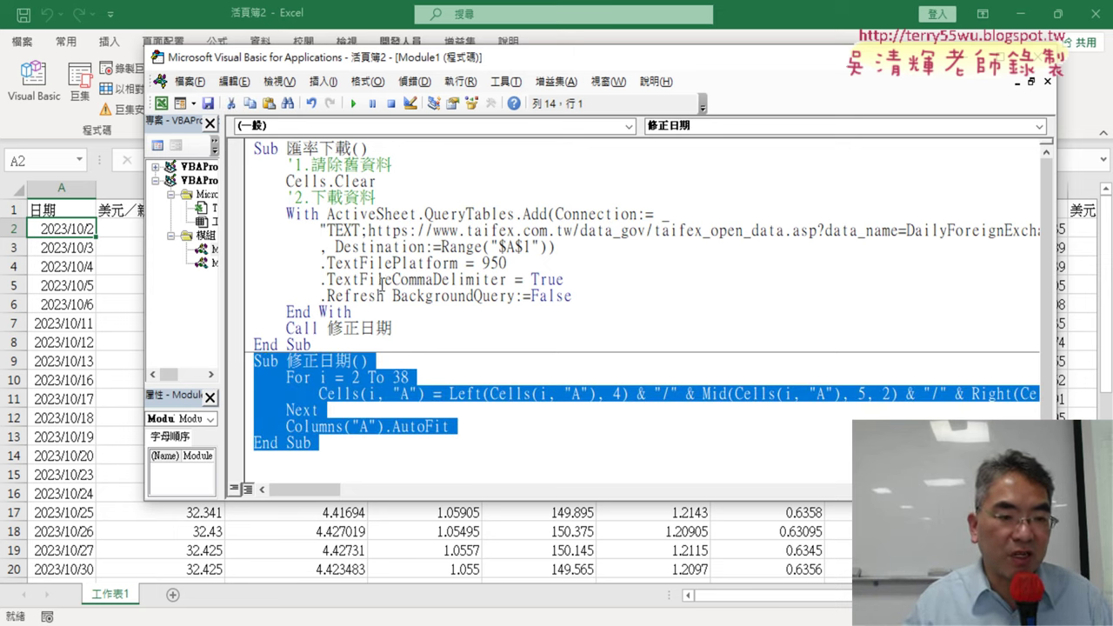
drag(393, 329, 299, 328)
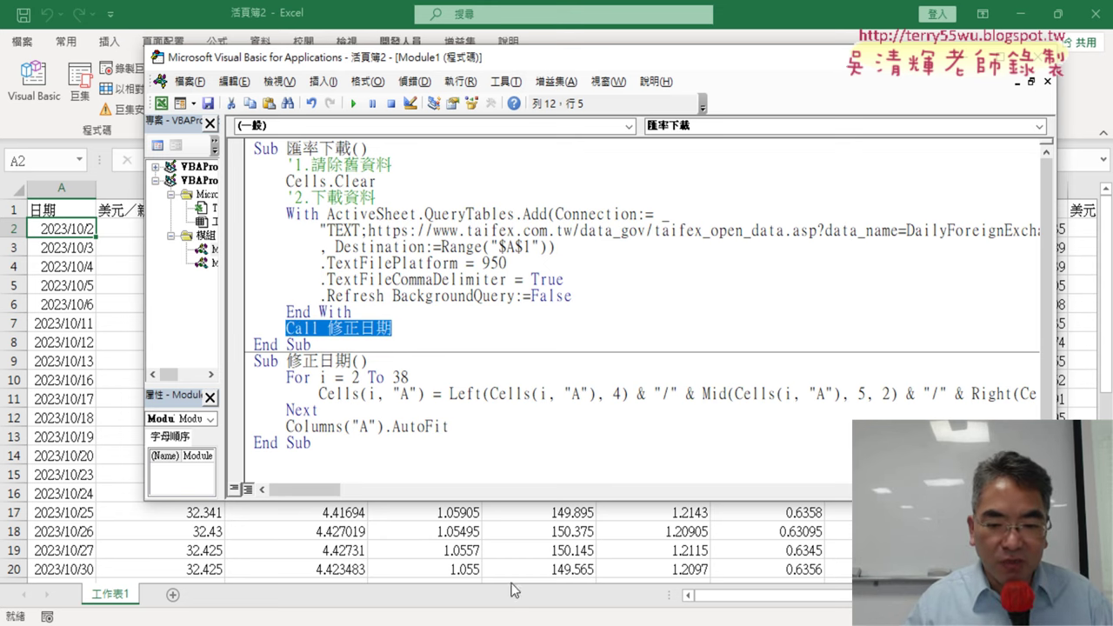
In the Google Docs notes, highlight the 修正日期 loop bounds: For i = 2 To Range("A1").End(xlDown).Row.
click(621, 542)
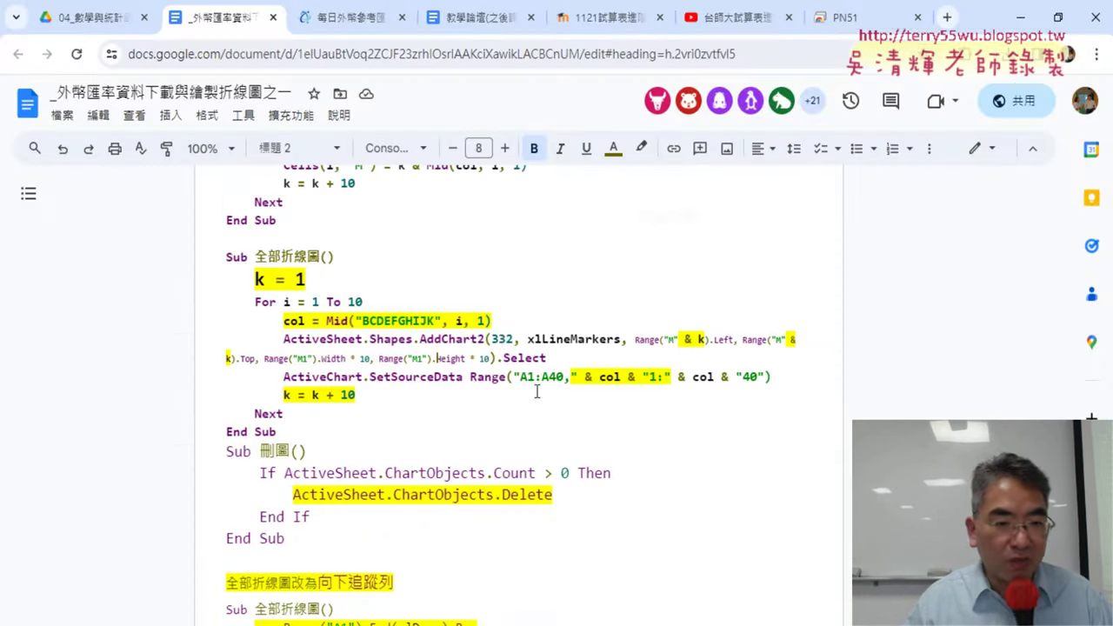
drag(1061, 400, 1062, 348)
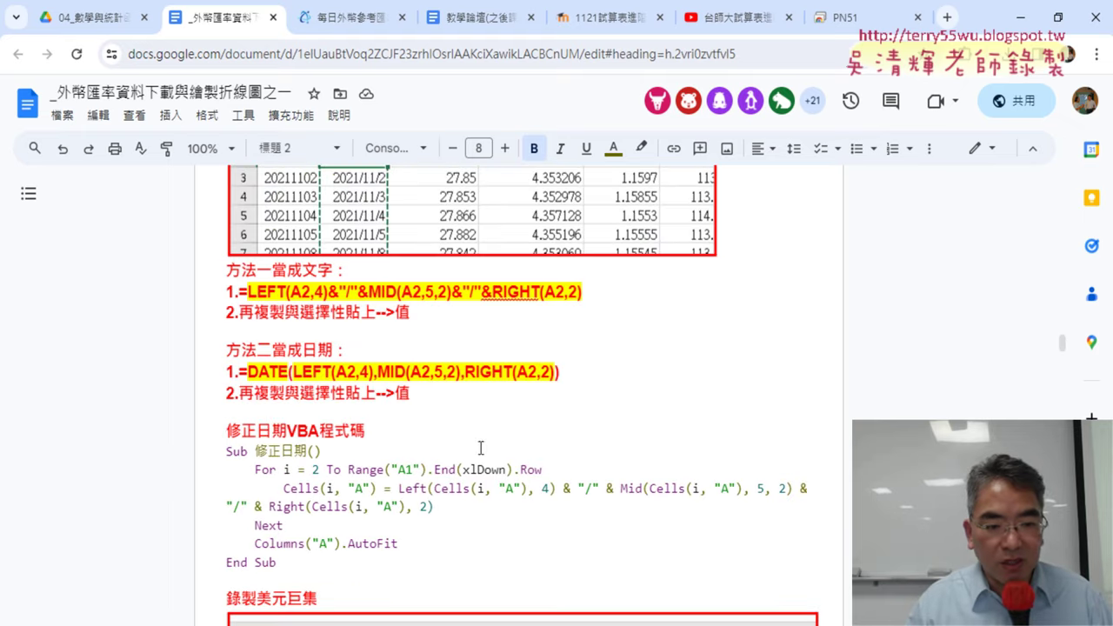
drag(227, 454, 340, 562)
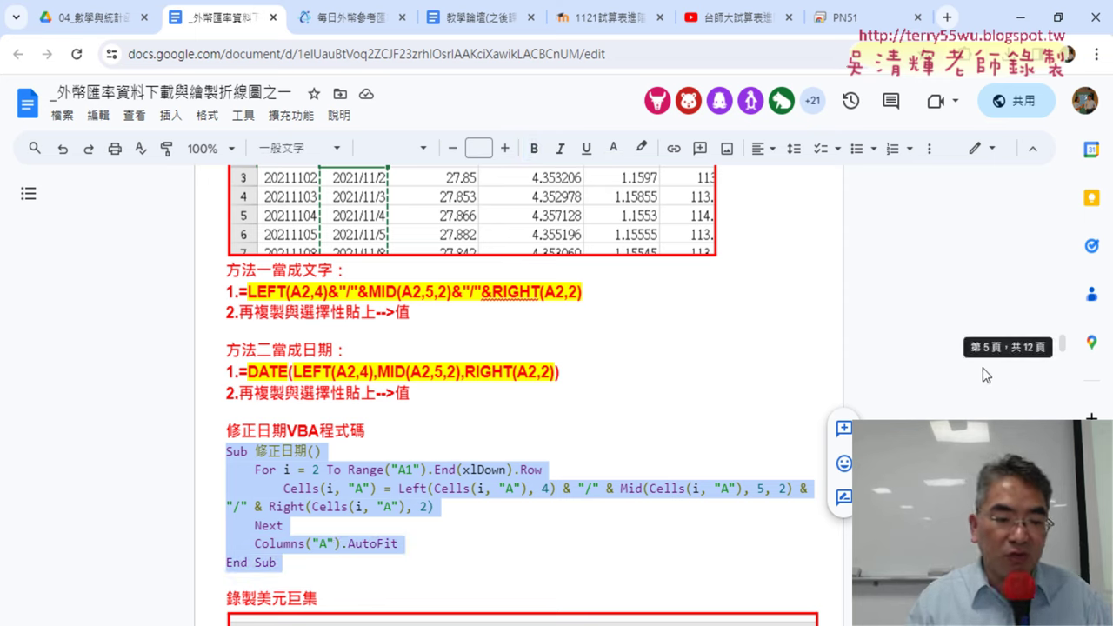
click(466, 508)
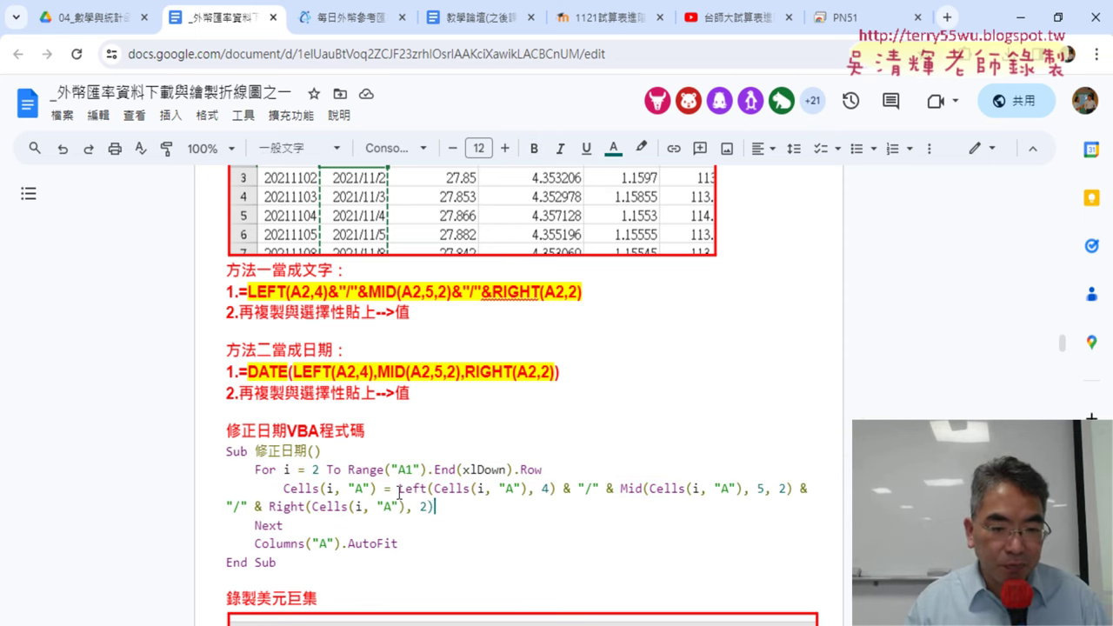
drag(256, 469, 346, 470)
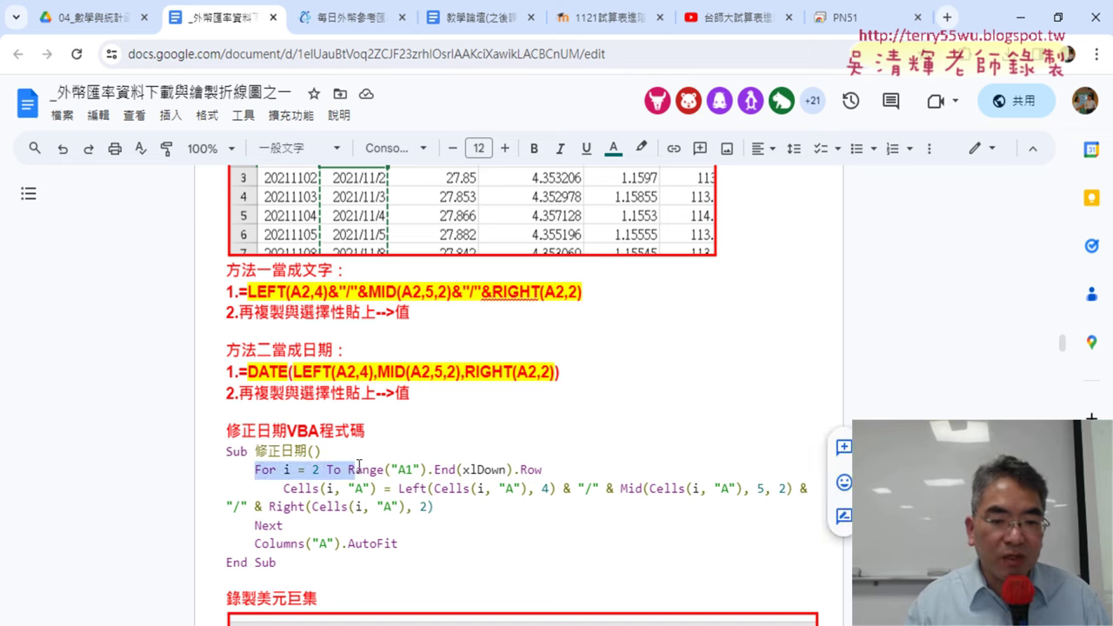
drag(542, 469, 348, 470)
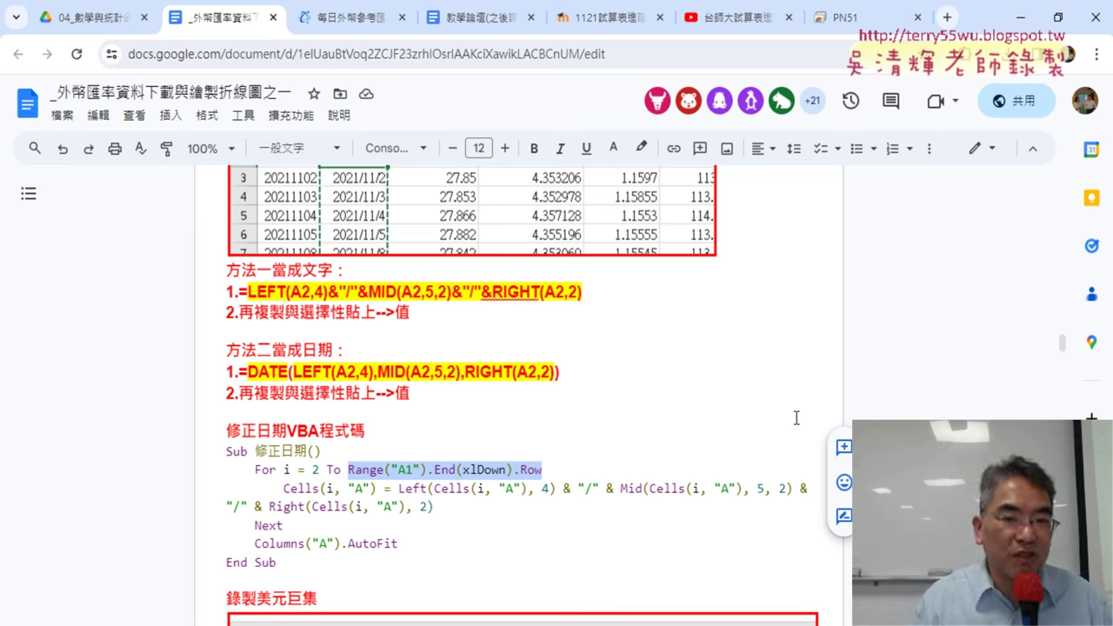
Back in Excel, copy the 匯率下載 button and paste the copy at cell X4.
click(1026, 24)
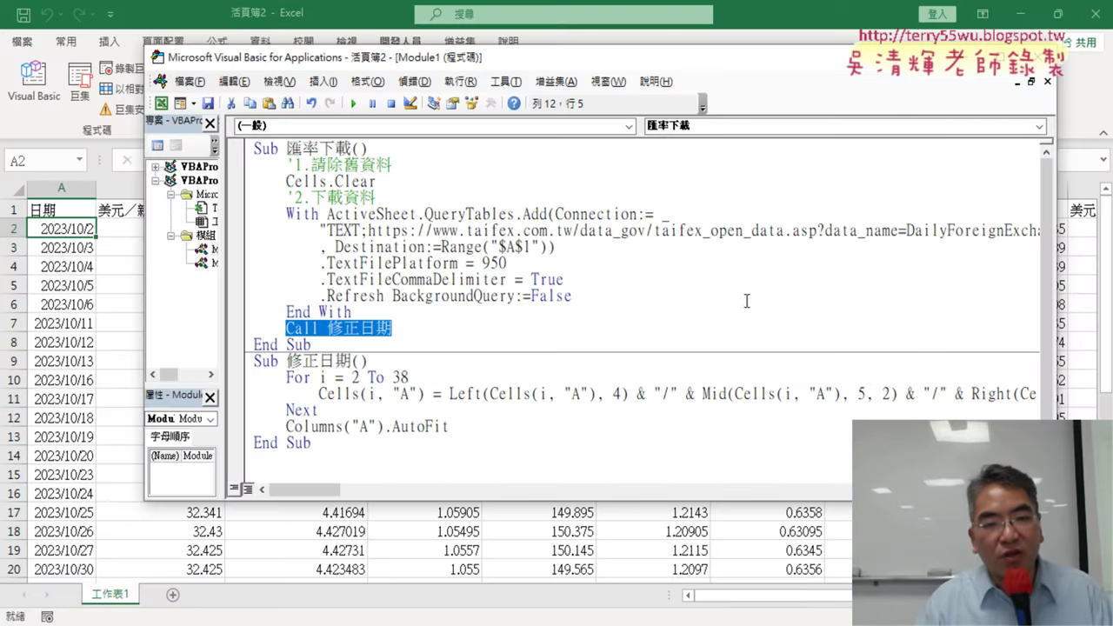
click(669, 550)
drag(802, 600, 878, 599)
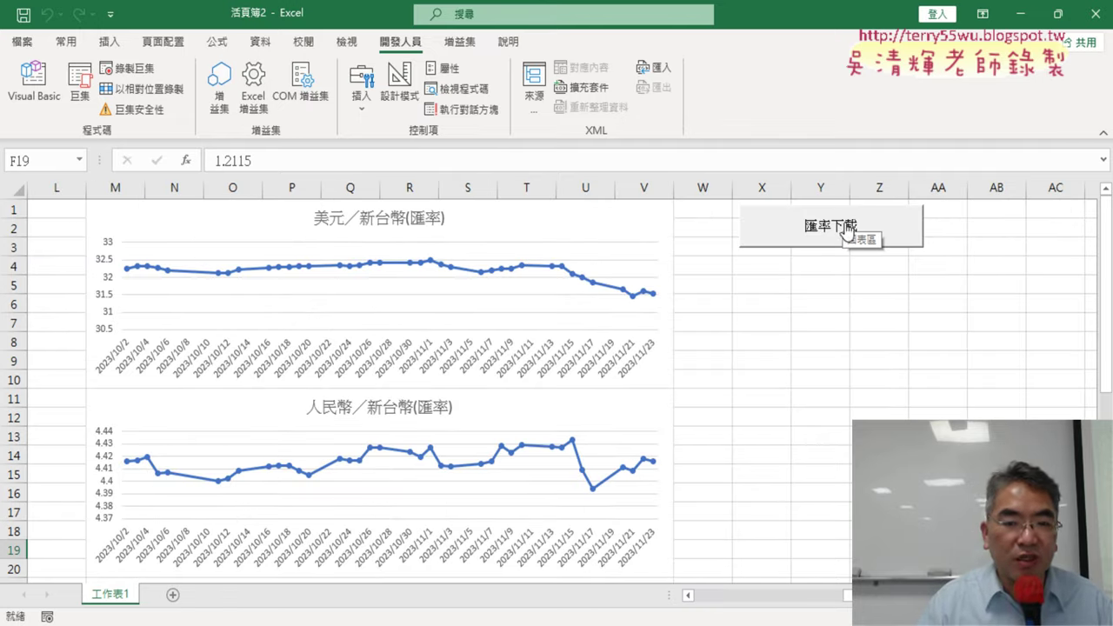
ctrl+click(792, 228)
right_click(792, 229)
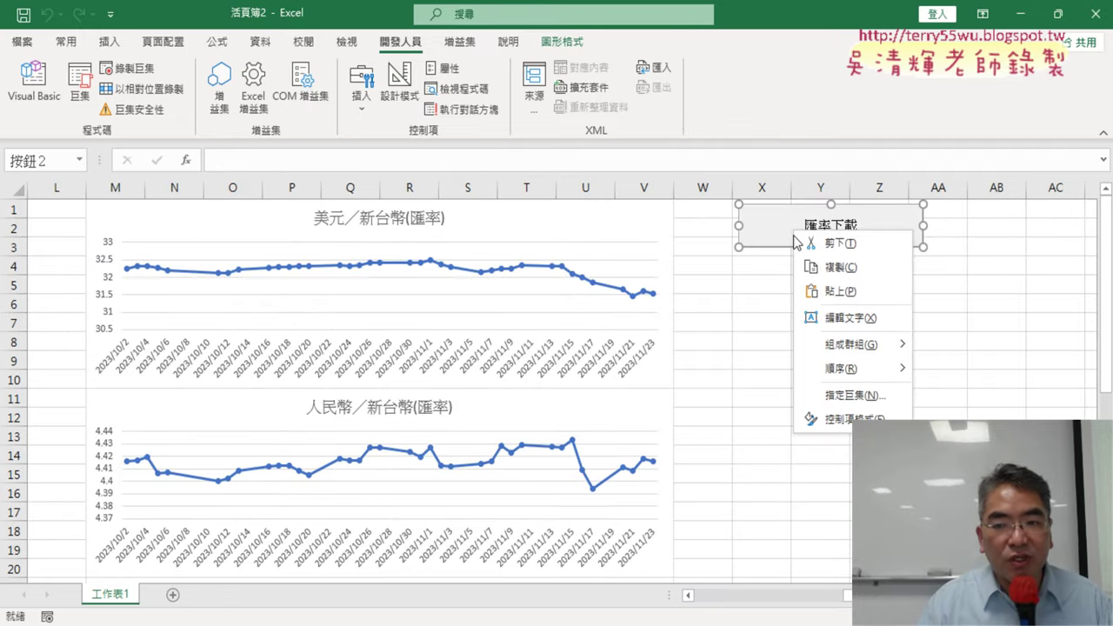
click(822, 269)
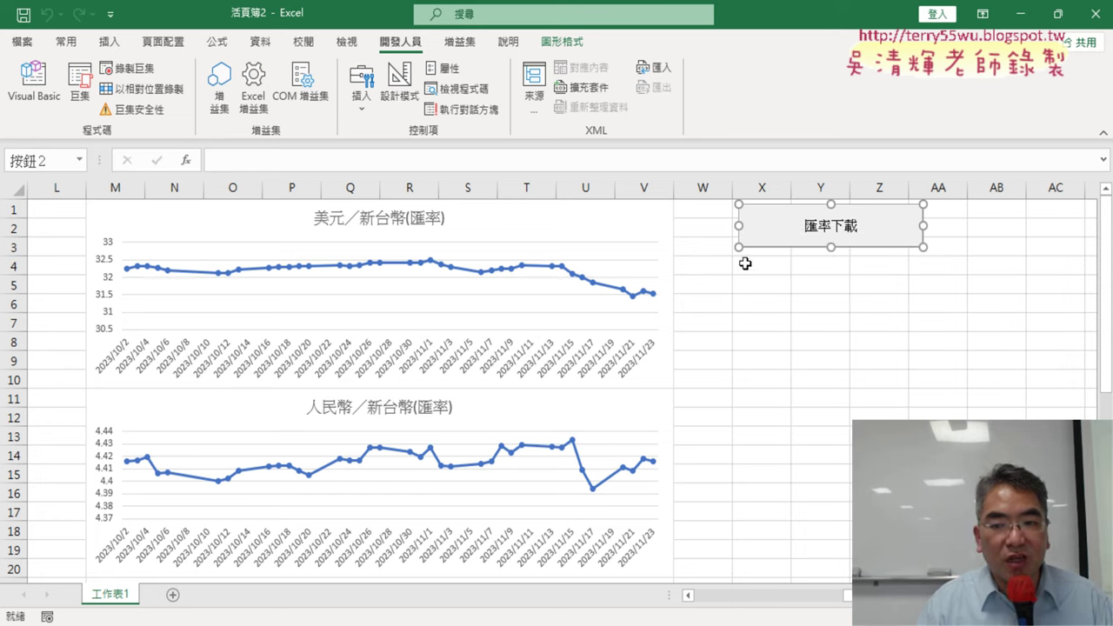
click(745, 262)
key(ctrl+v)
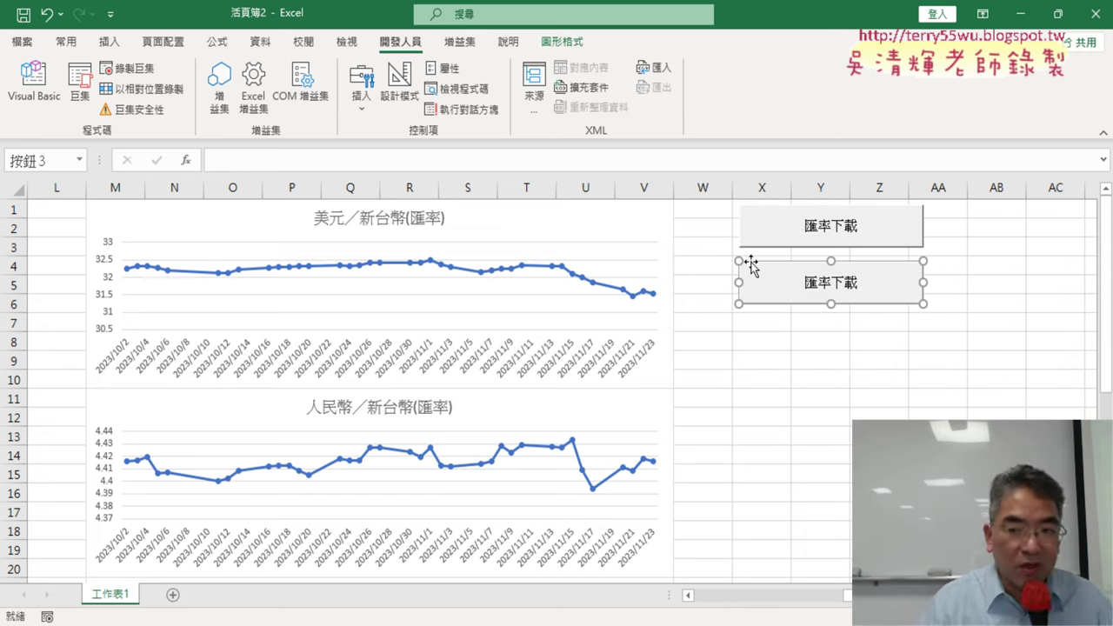
Assign the 美元折線圖 macro to the new button and caption it 美元折線圖.
right_click(856, 270)
click(908, 412)
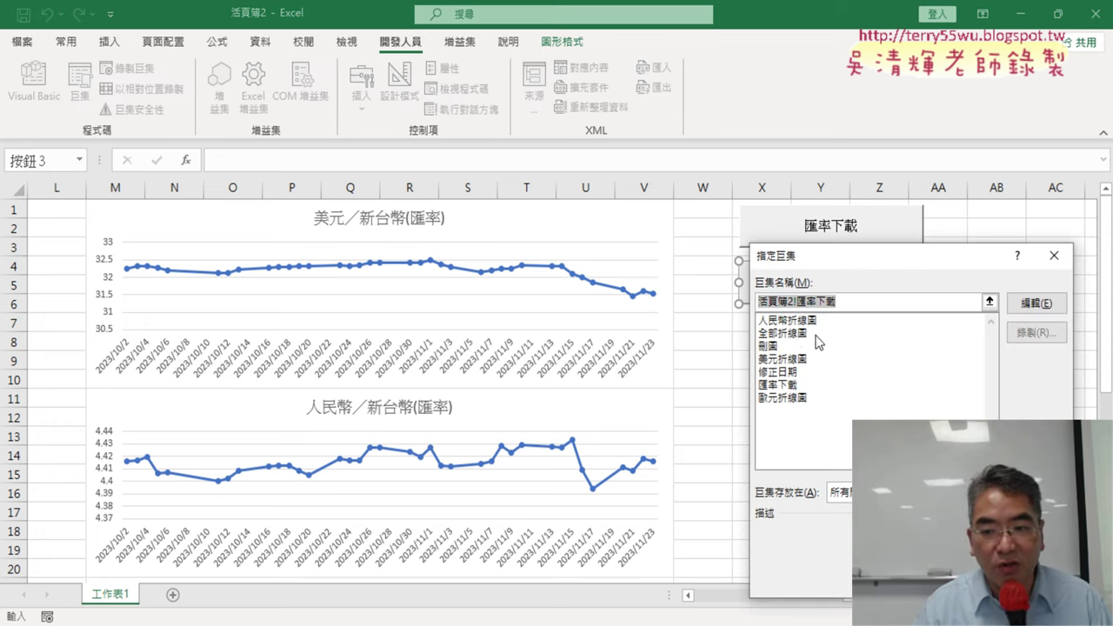
click(800, 359)
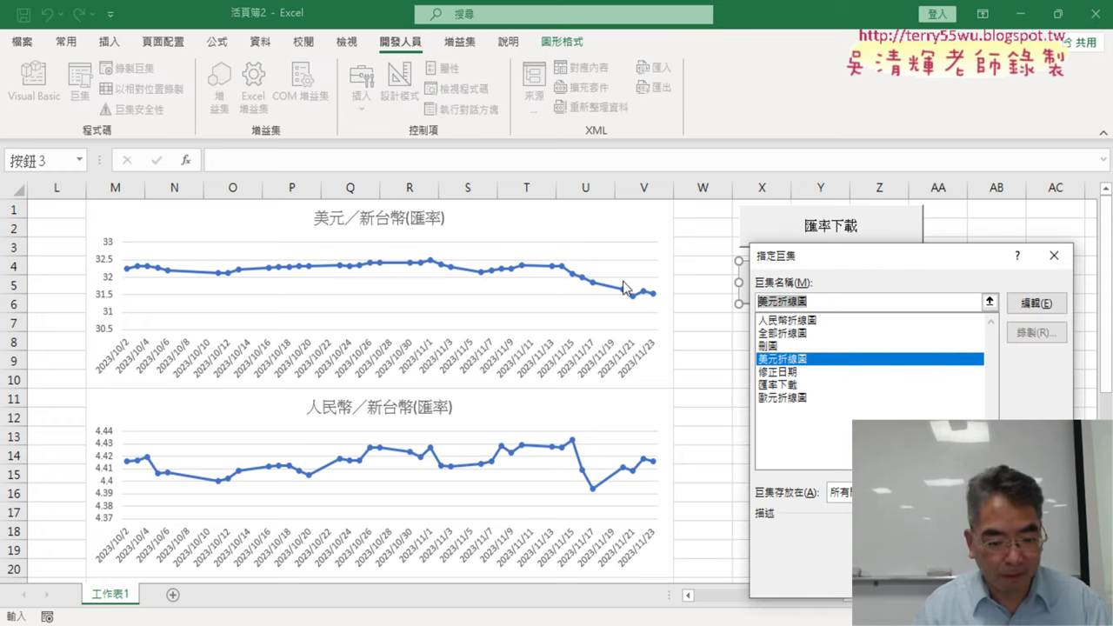
key(Return)
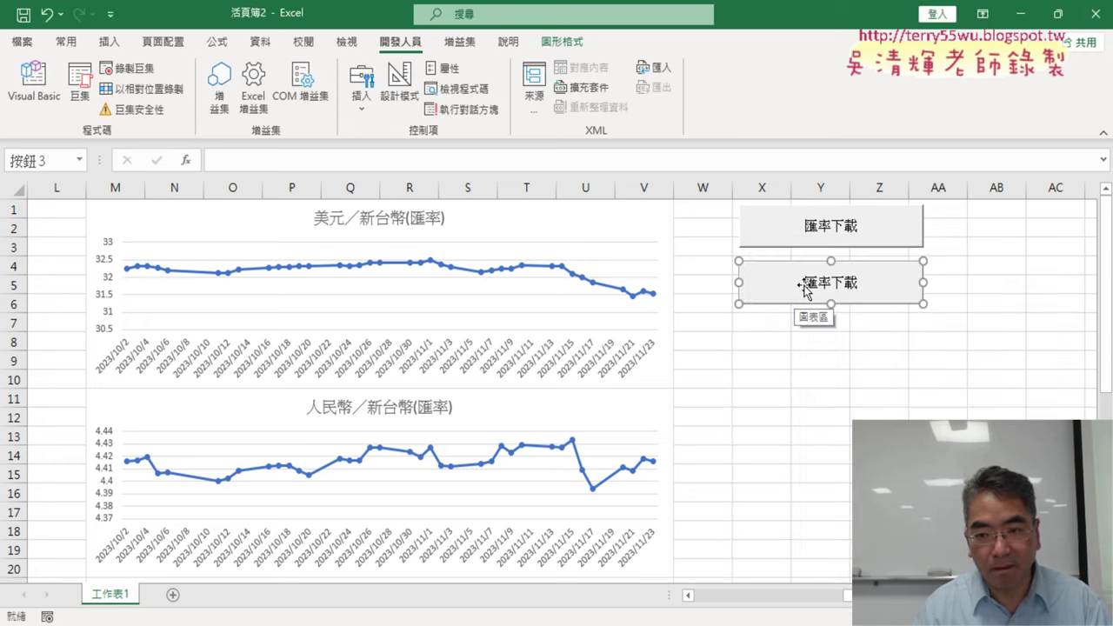
click(809, 282)
key(Delete)
key(Delete)
key(Delete)
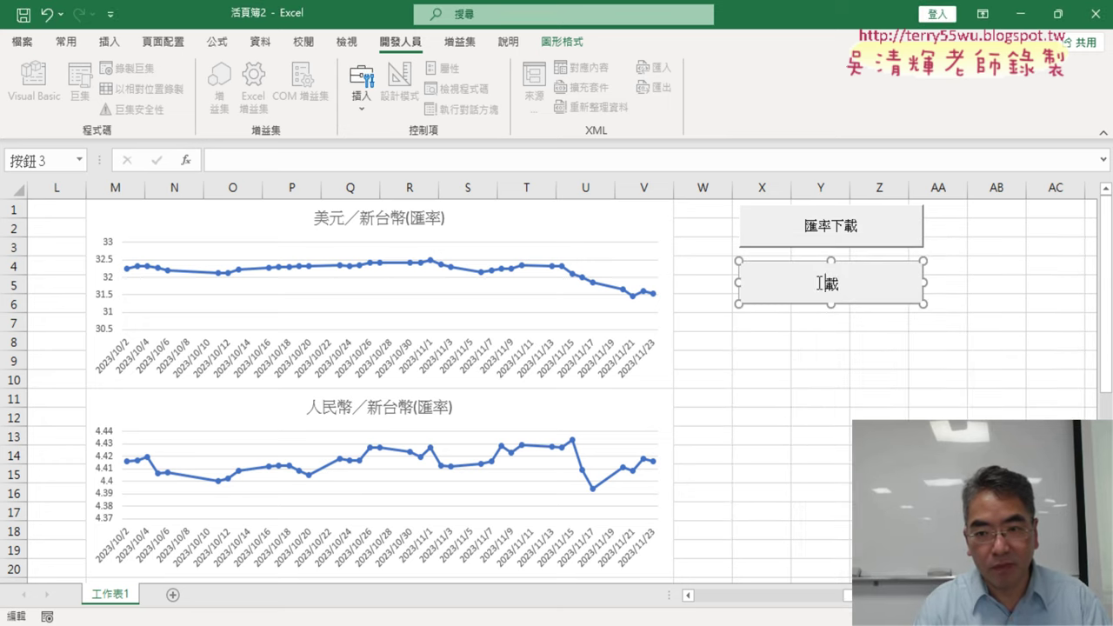
key(Delete)
text(美元折線圖)
click(874, 347)
Copy the 美元折線圖 button and paste a copy at cell X7.
right_click(865, 295)
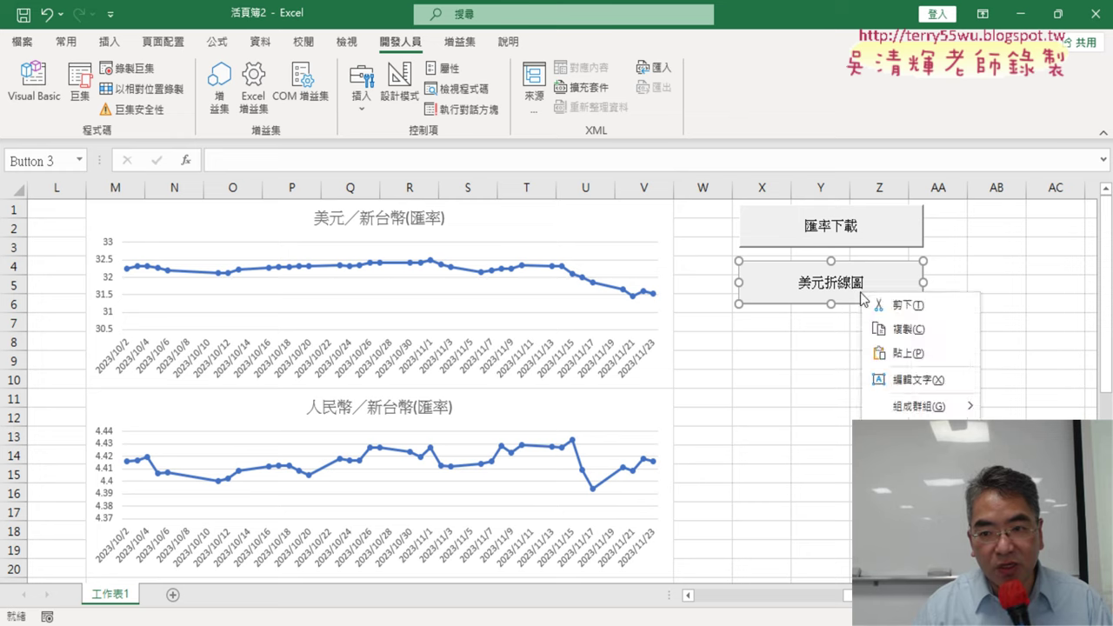
click(872, 326)
click(753, 319)
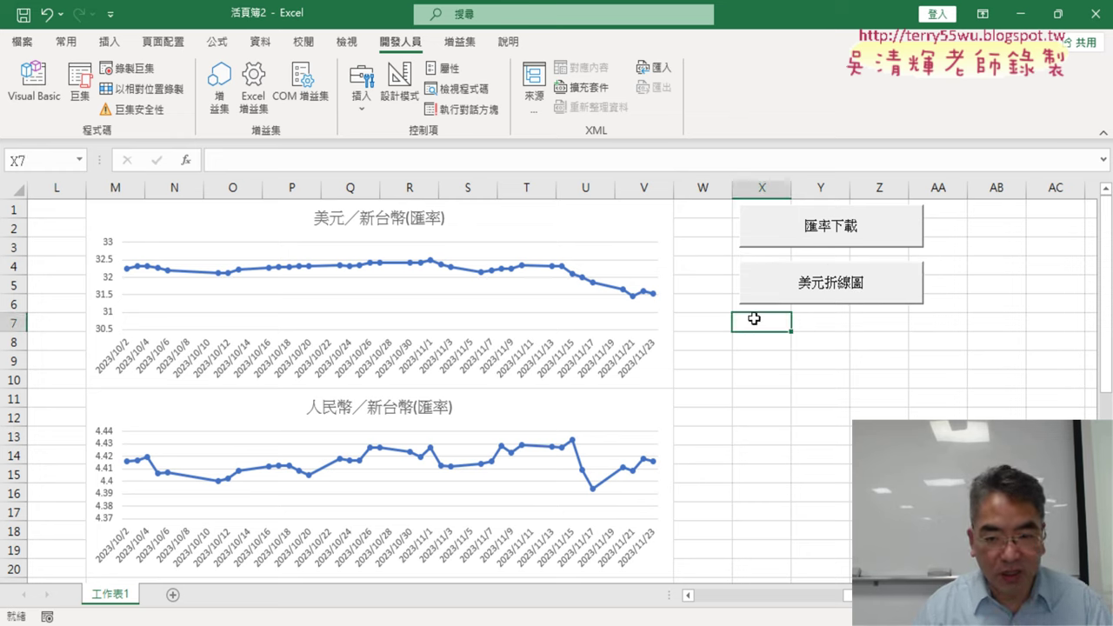
key(ctrl+v)
Assign the 人民幣折線圖 macro to the pasted copy and caption it 人民幣折線圖.
right_click(871, 331)
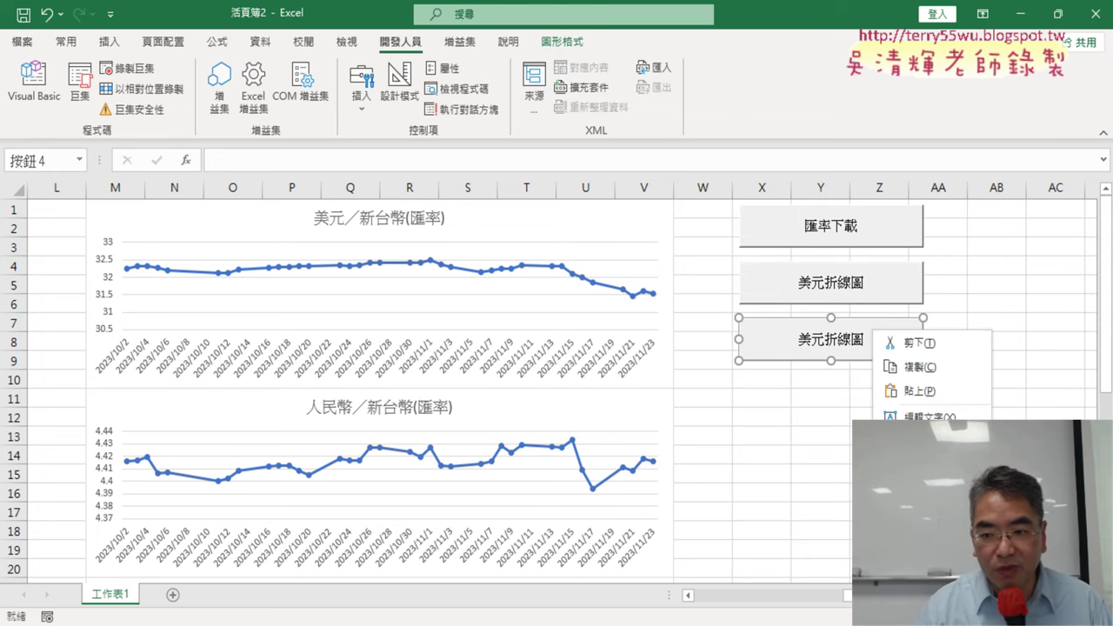
click(905, 478)
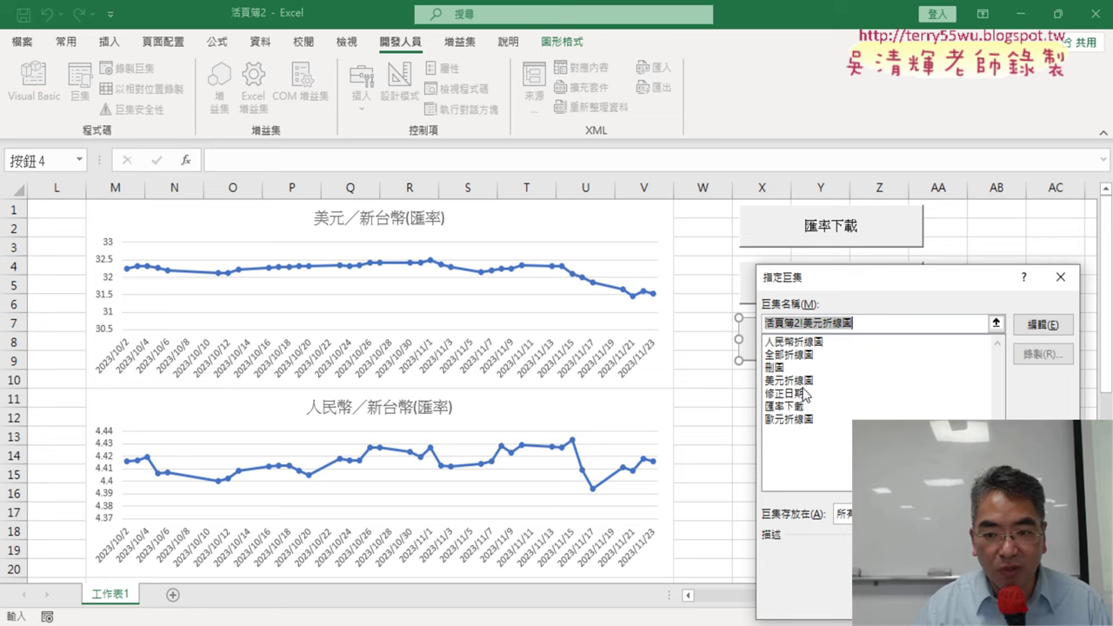
click(796, 342)
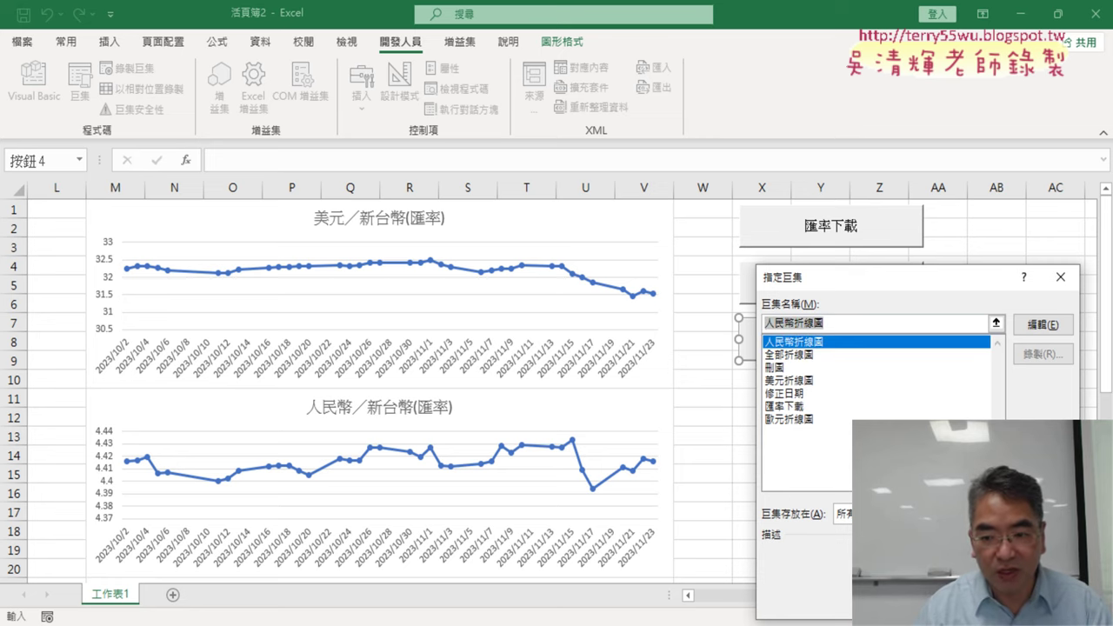
click(974, 600)
click(799, 341)
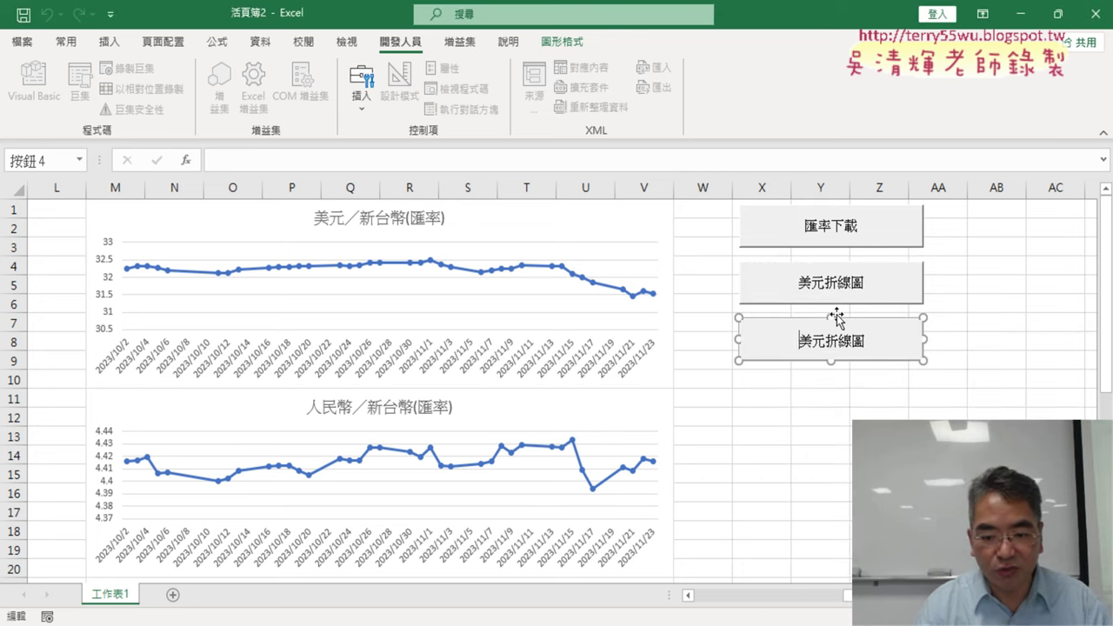
key(Delete)
key(Delete)
key(Delete)
key(Delete)
key(Delete)
text(人民幣折線圖)
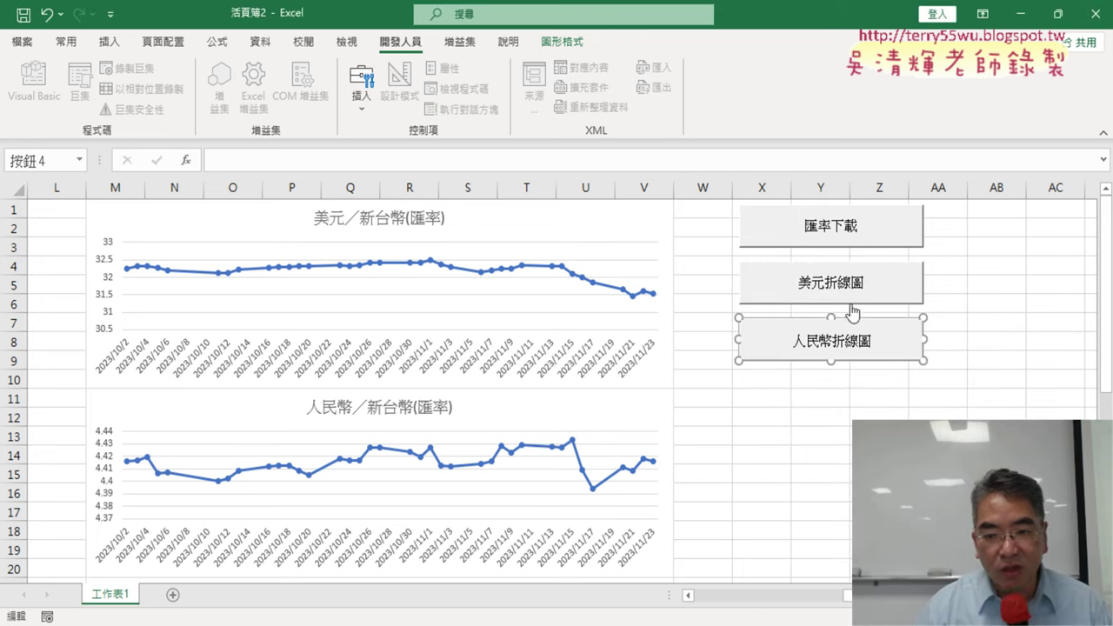
click(852, 399)
Copy the 人民幣折線圖 button and select cell X10 for the next copy.
right_click(795, 335)
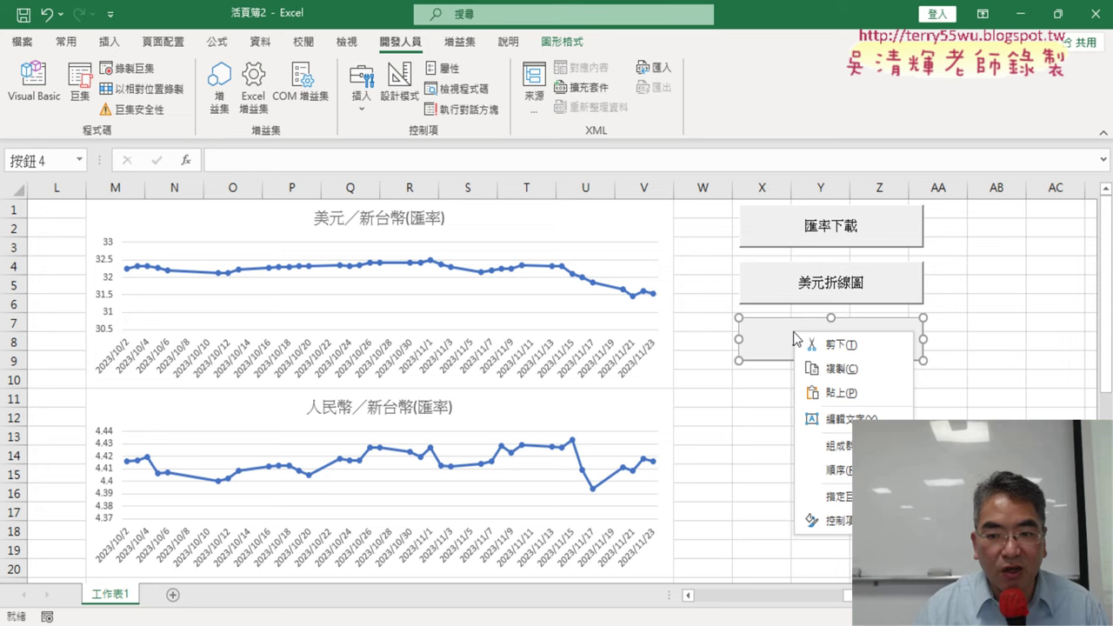
click(821, 369)
click(757, 376)
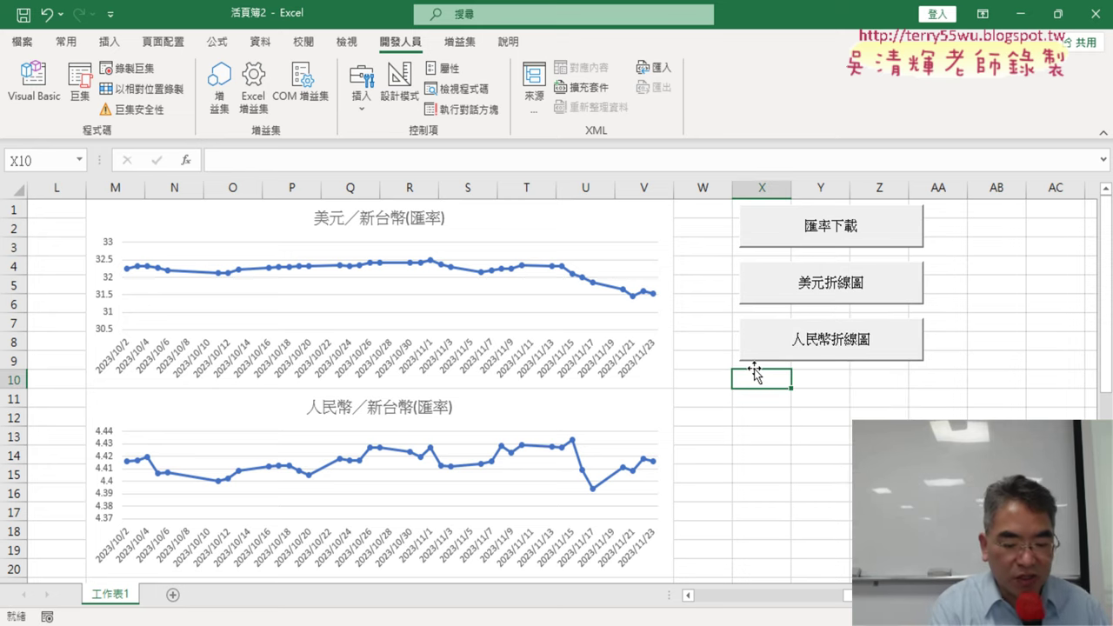
Paste a button at X10, assign it the 全部折線圖 macro, and caption it 全部折線圖.
key(ctrl+v)
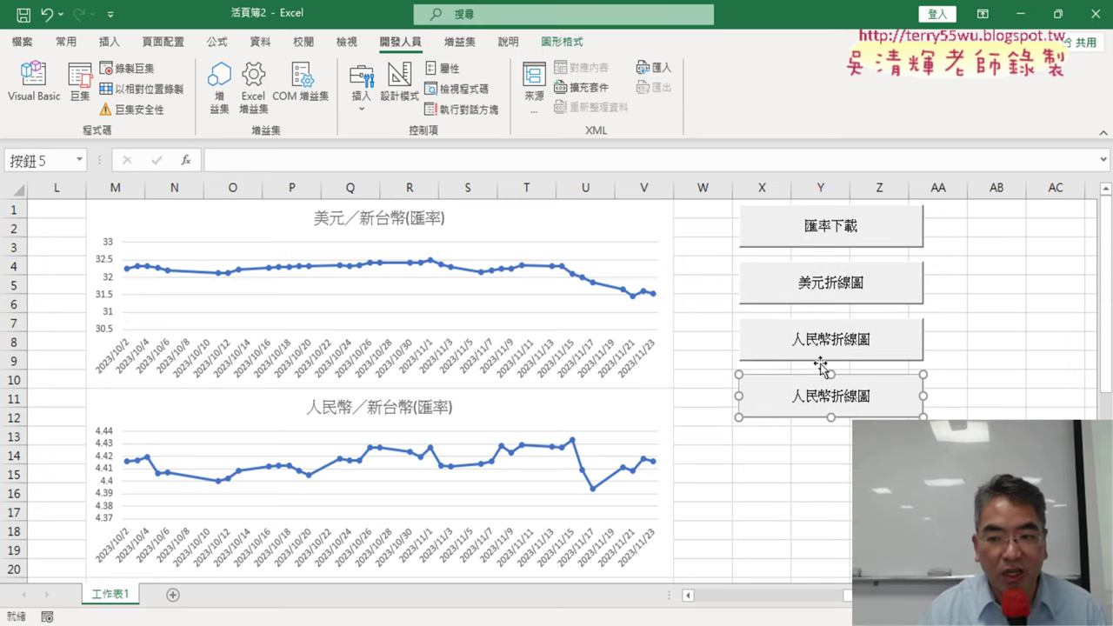
right_click(878, 384)
click(913, 520)
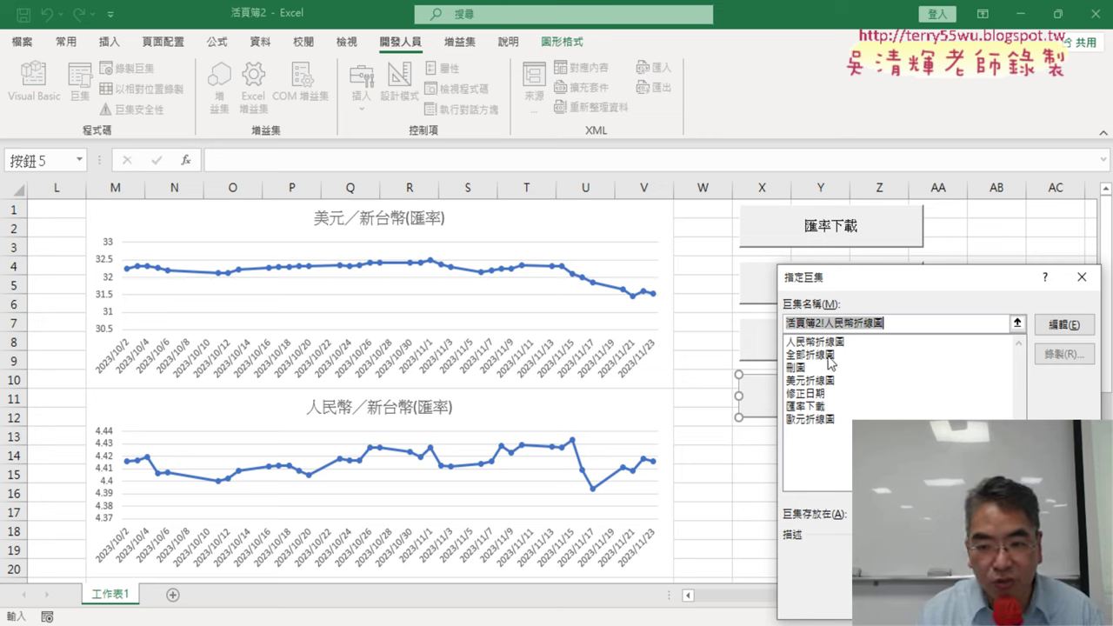
click(828, 356)
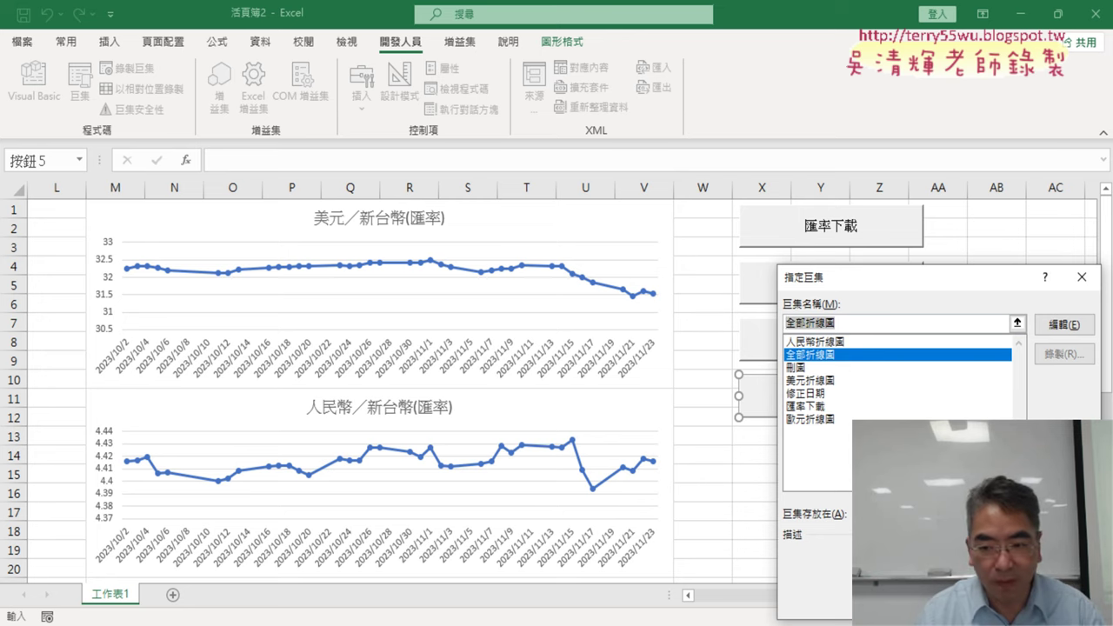
key(Return)
click(798, 398)
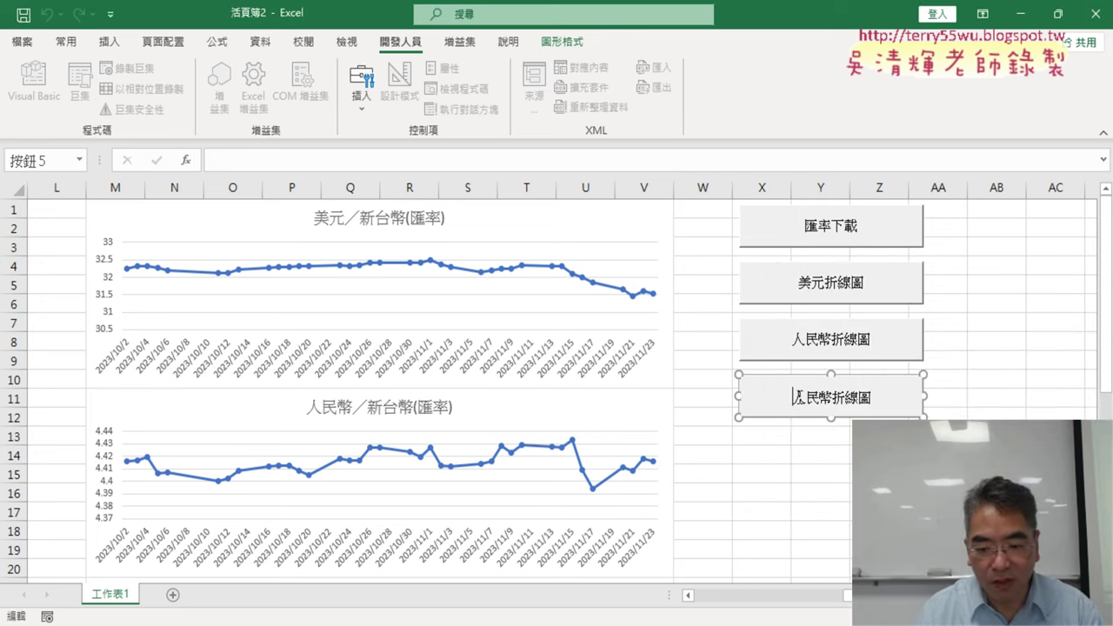
key(Delete)
key(Delete)
key(Delete)
key(Delete)
key(Delete)
key(Delete)
text(全部折線圖)
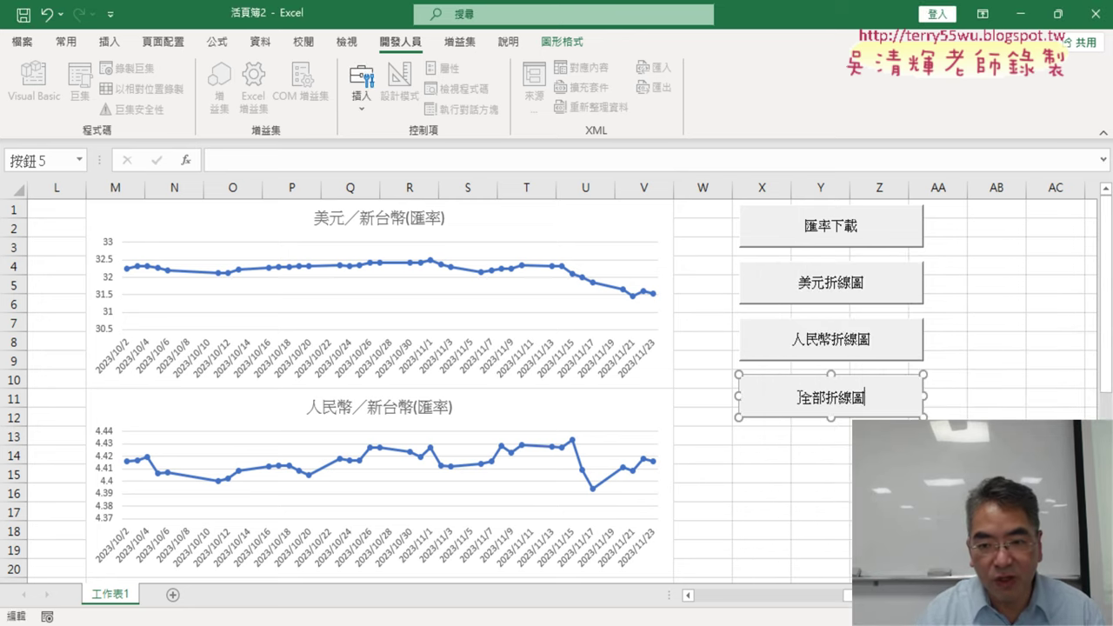
click(845, 421)
Copy the 全部折線圖 button and paste a copy at cell X13.
right_click(858, 394)
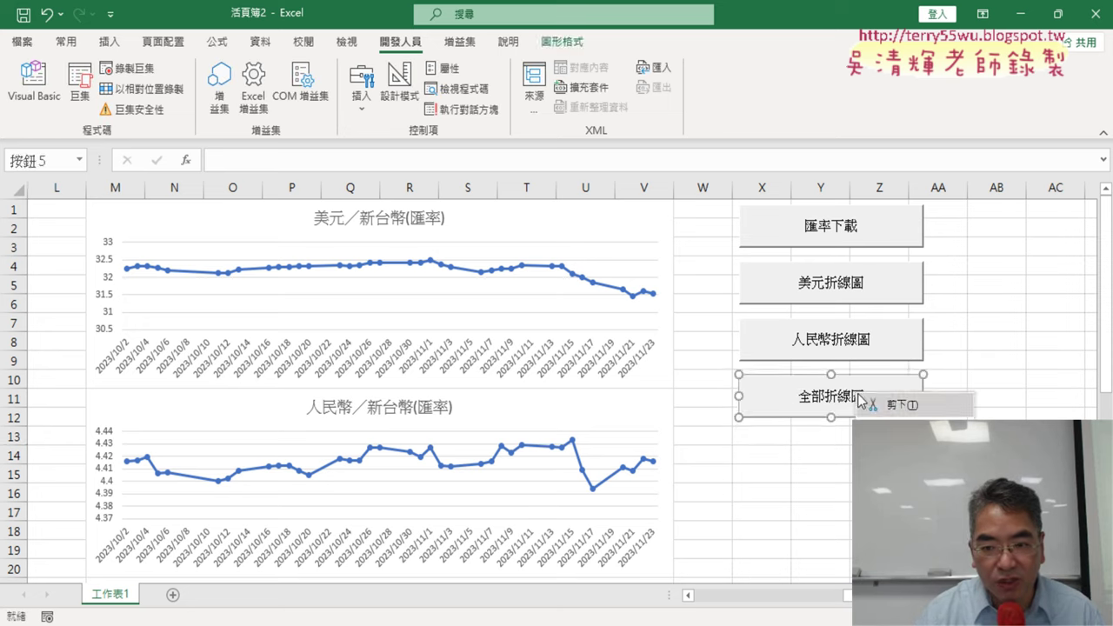
click(748, 433)
click(748, 432)
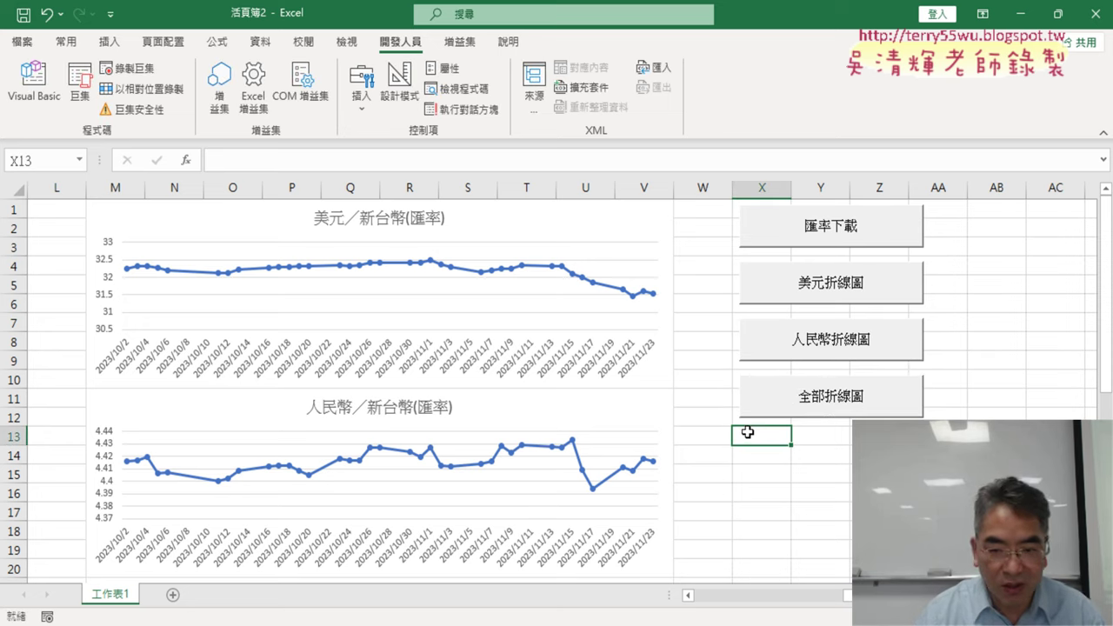
key(ctrl+v)
Assign the 刪圖 macro to the pasted button at X13 and caption it 刪圖.
right_click(876, 456)
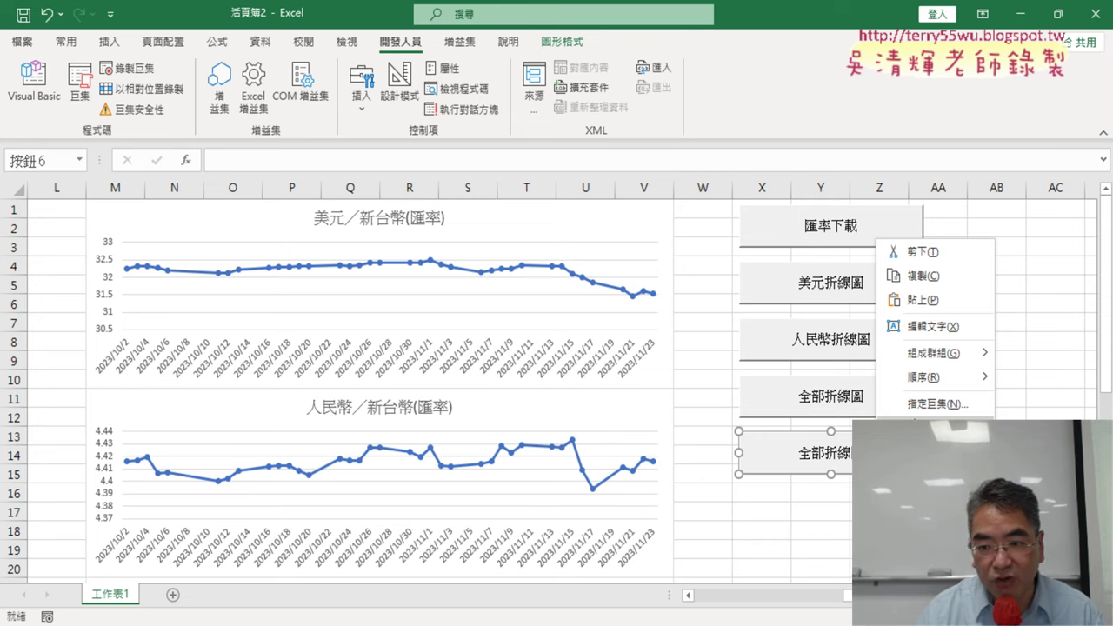
click(937, 404)
click(792, 319)
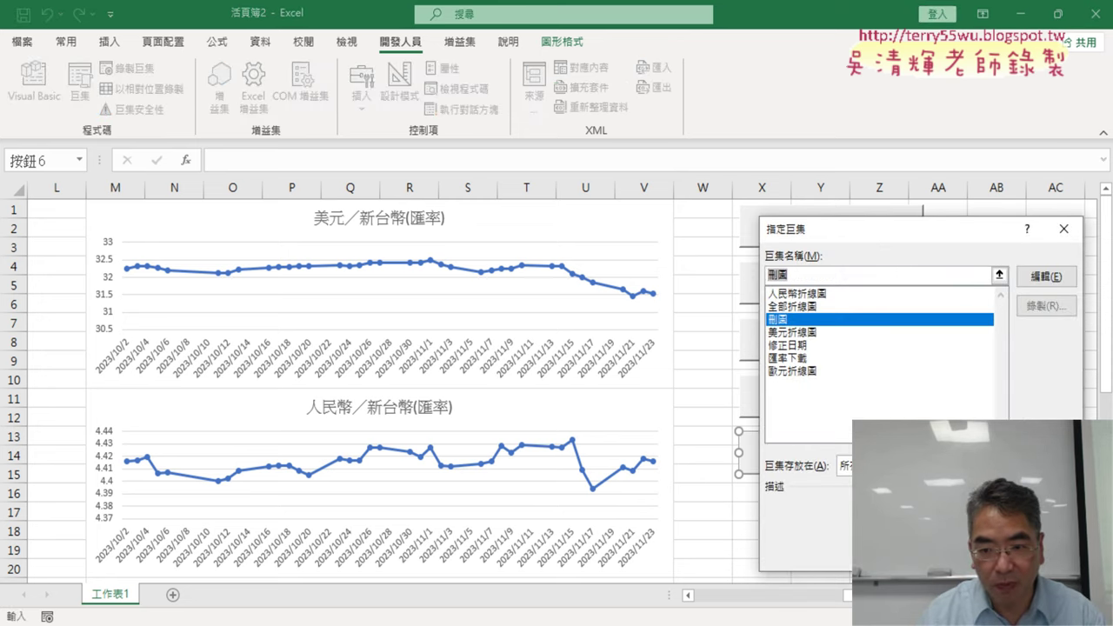
key(Return)
click(818, 454)
key(BackSpace)
key(BackSpace)
key(BackSpace)
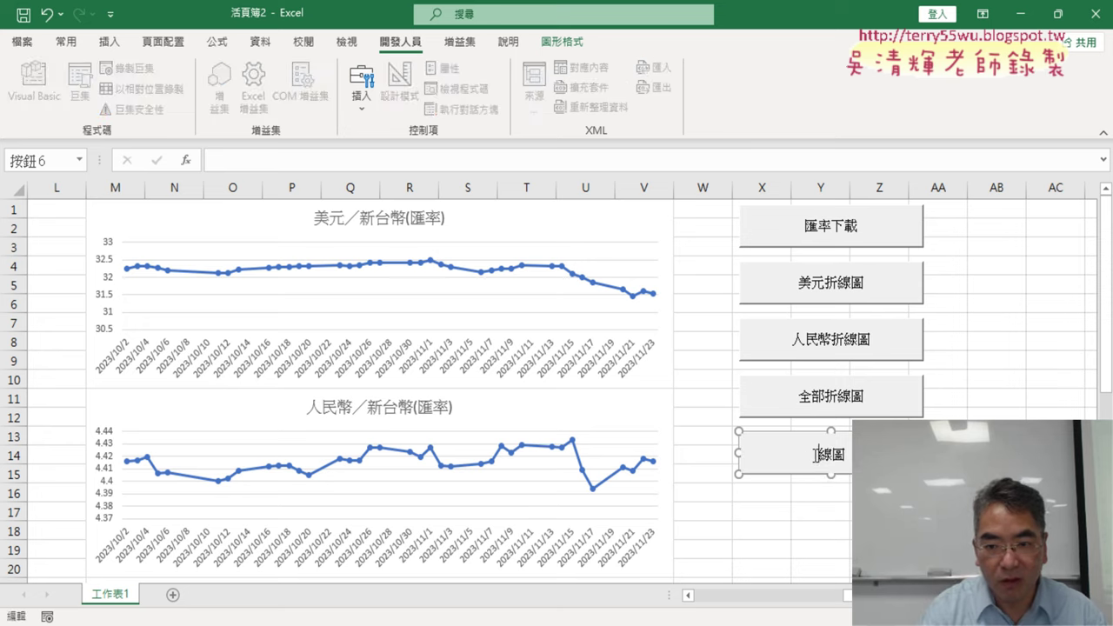
text(刪圖)
click(1055, 474)
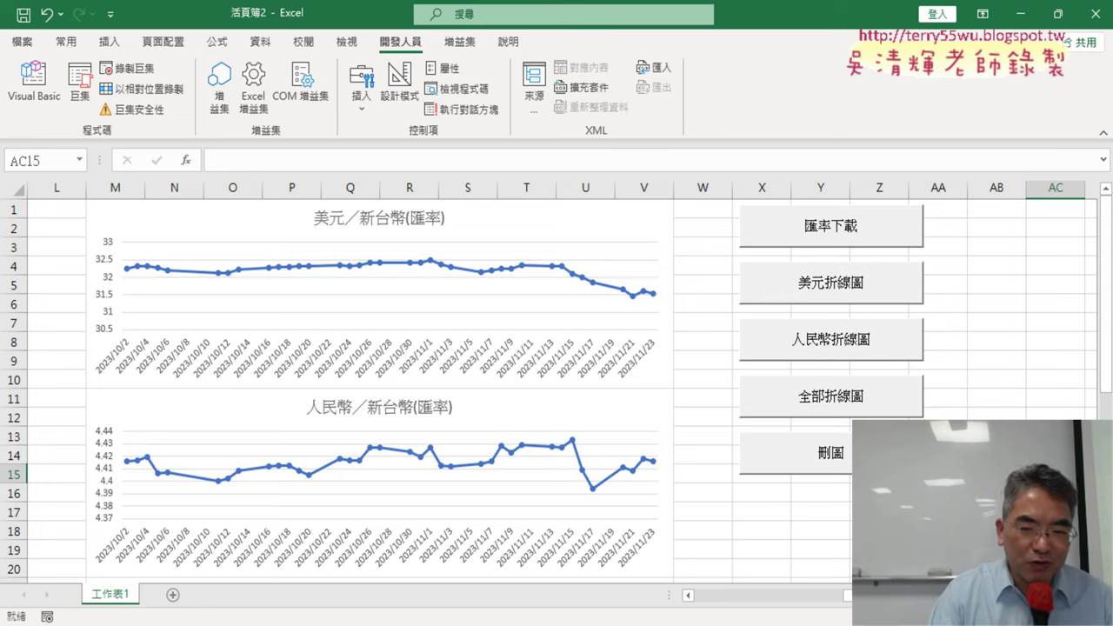
Test the buttons: delete charts, draw the 美元／新台幣 and 人民幣／新台幣 charts, delete again.
click(833, 452)
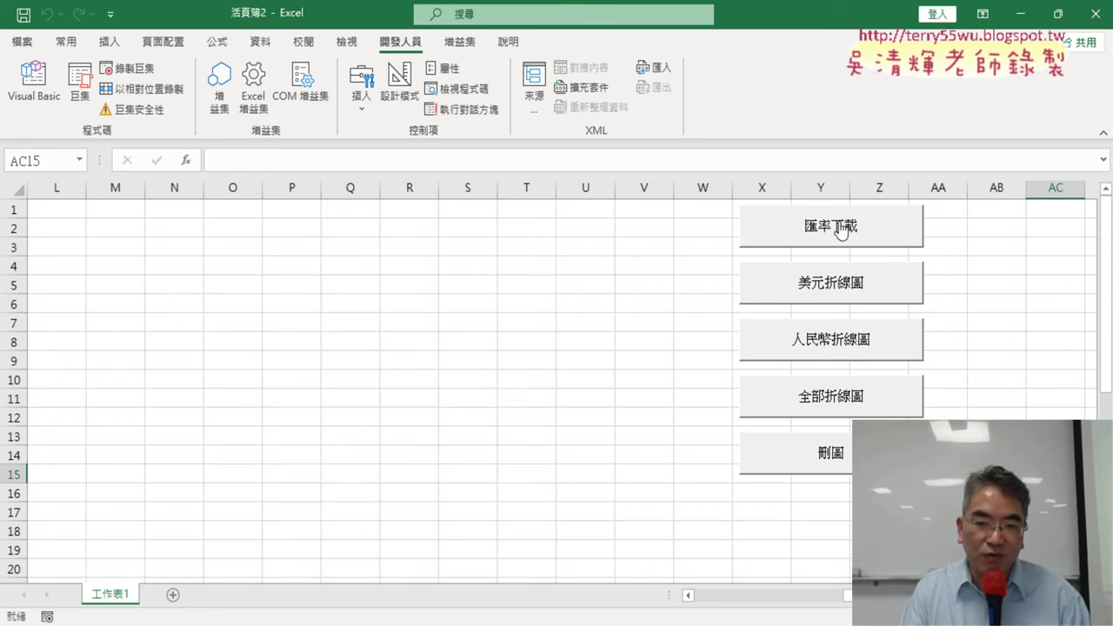
click(835, 294)
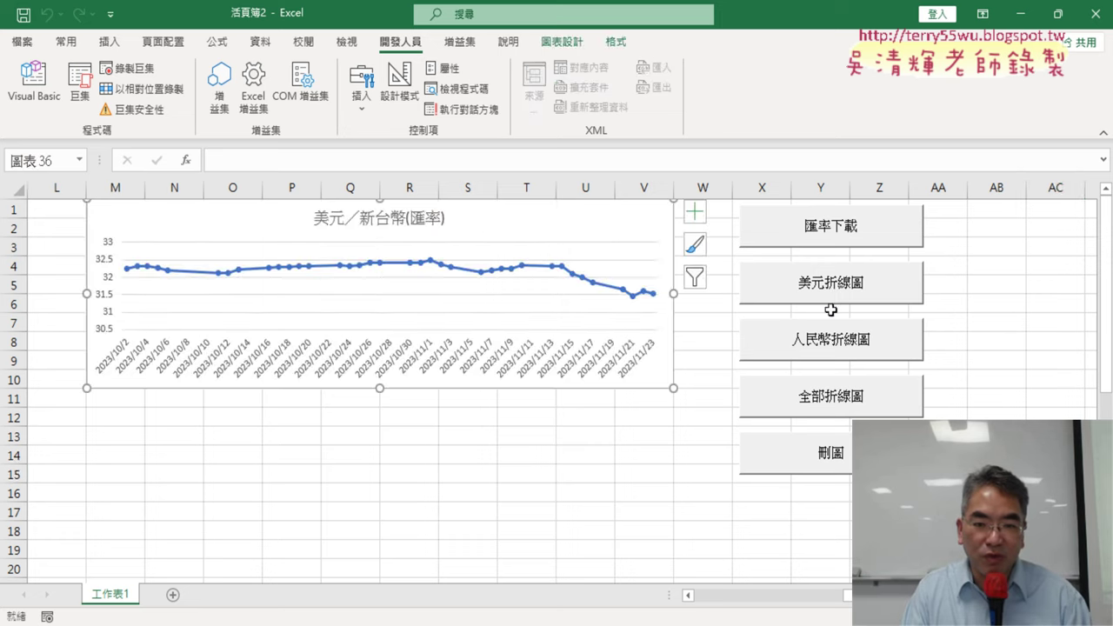
click(829, 348)
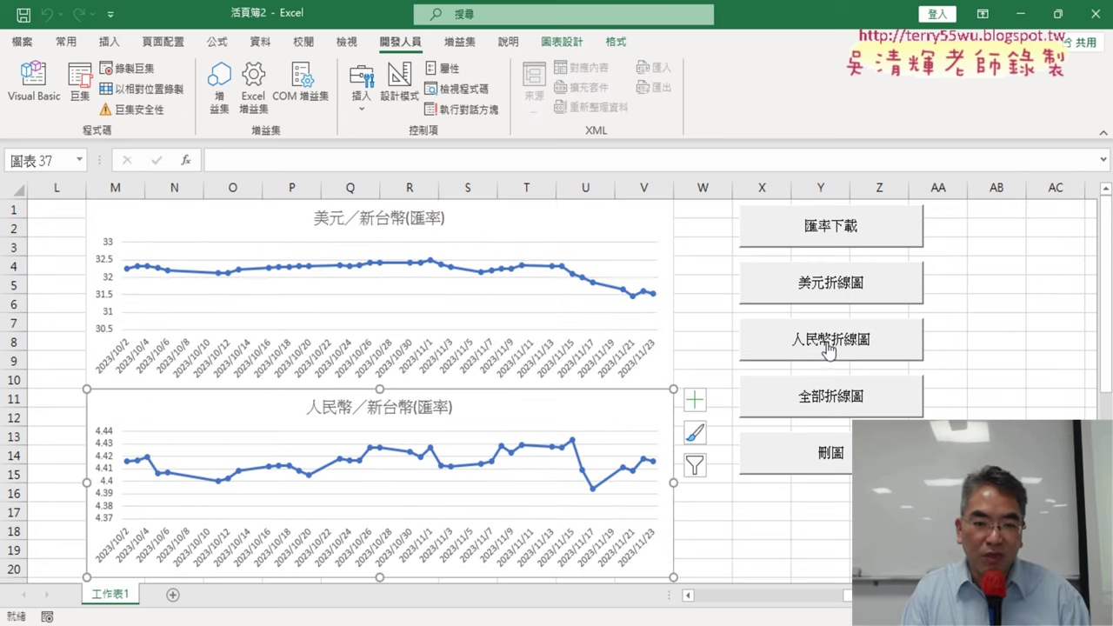
click(841, 472)
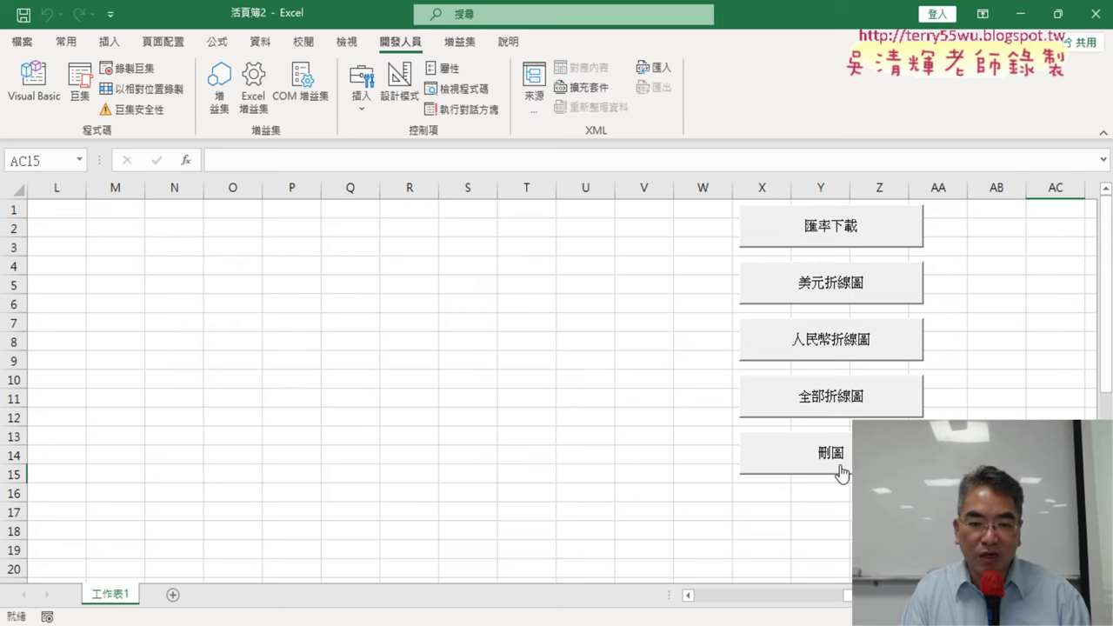
Run 全部折線圖 to draw every currency chart and scroll through them down to 紐幣／美元.
click(856, 402)
scroll(688, 388, down, 7)
scroll(688, 388, down, 4)
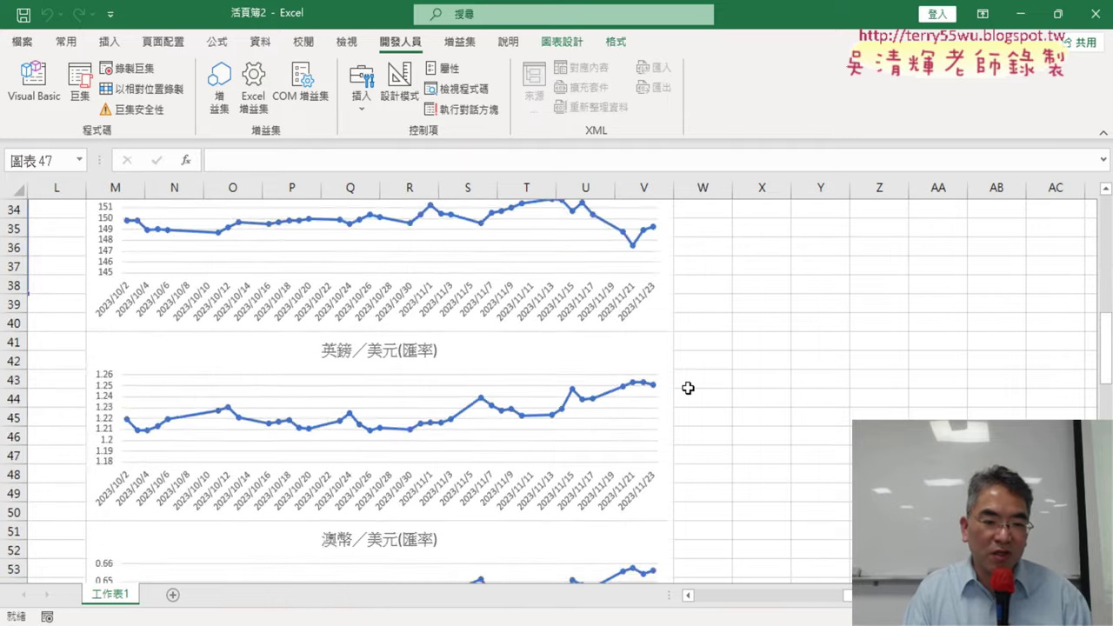
scroll(688, 387, down, 8)
scroll(688, 388, down, 6)
scroll(687, 388, down, 2)
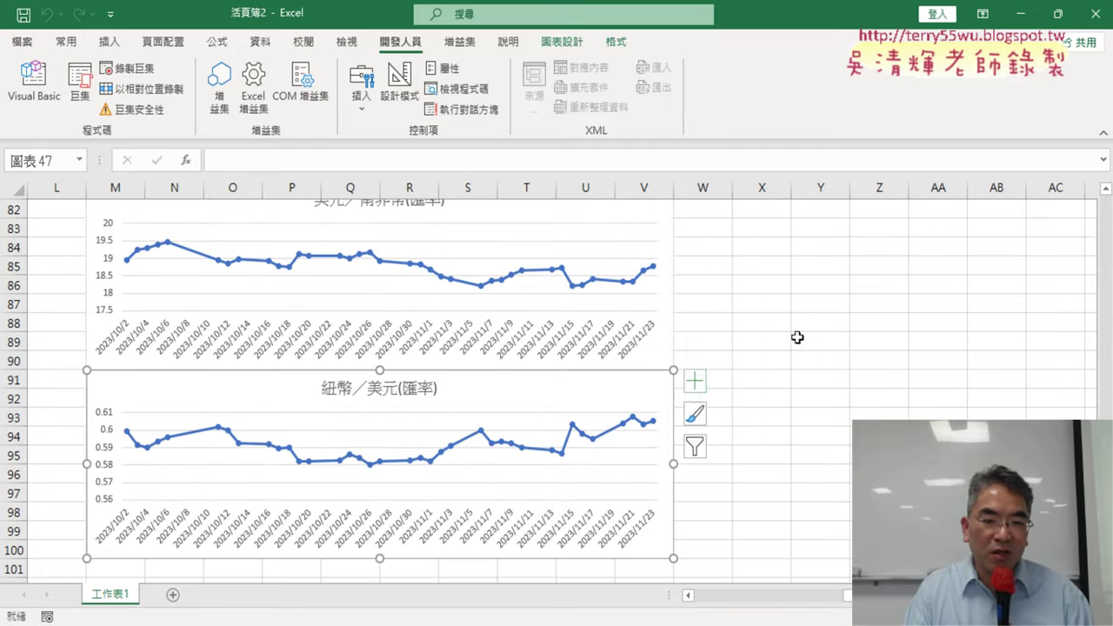
scroll(817, 335, up, 4)
scroll(820, 335, up, 8)
scroll(820, 336, up, 9)
scroll(820, 335, up, 5)
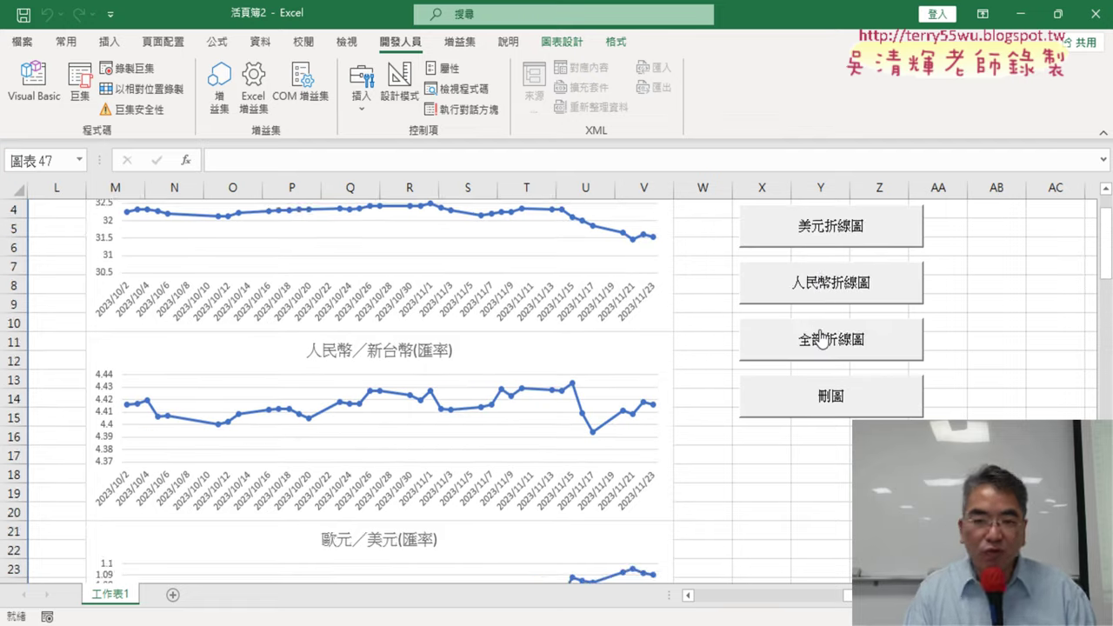
scroll(820, 336, up, 1)
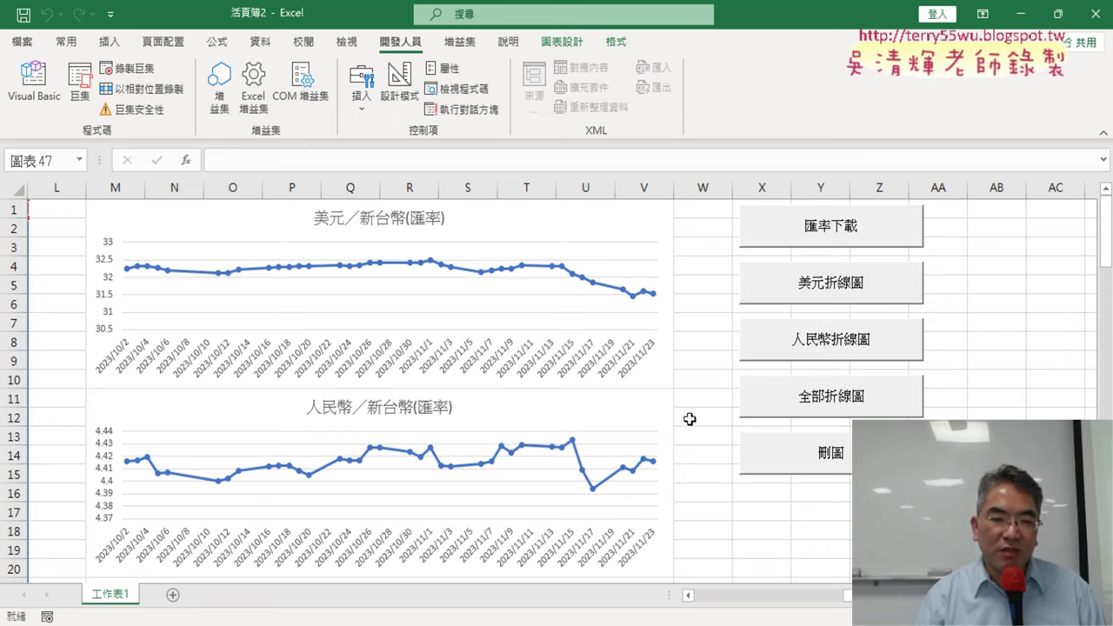
Leave the chart sheet and switch to the Google Docs exchange-rate tutorial.
scroll(689, 419, down, 2)
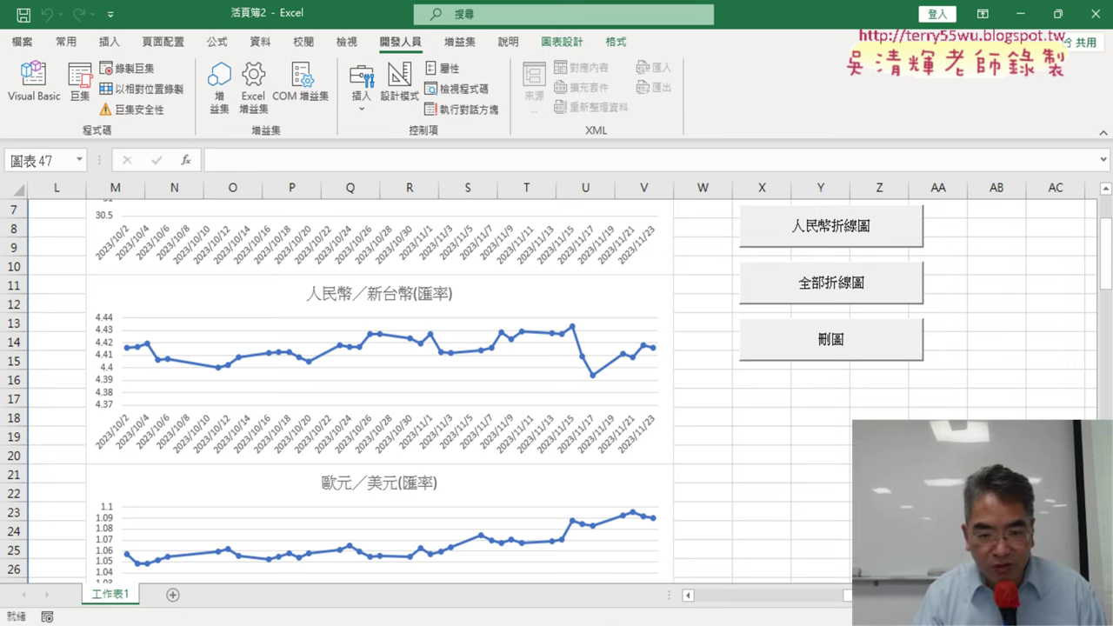
key(alt+Tab)
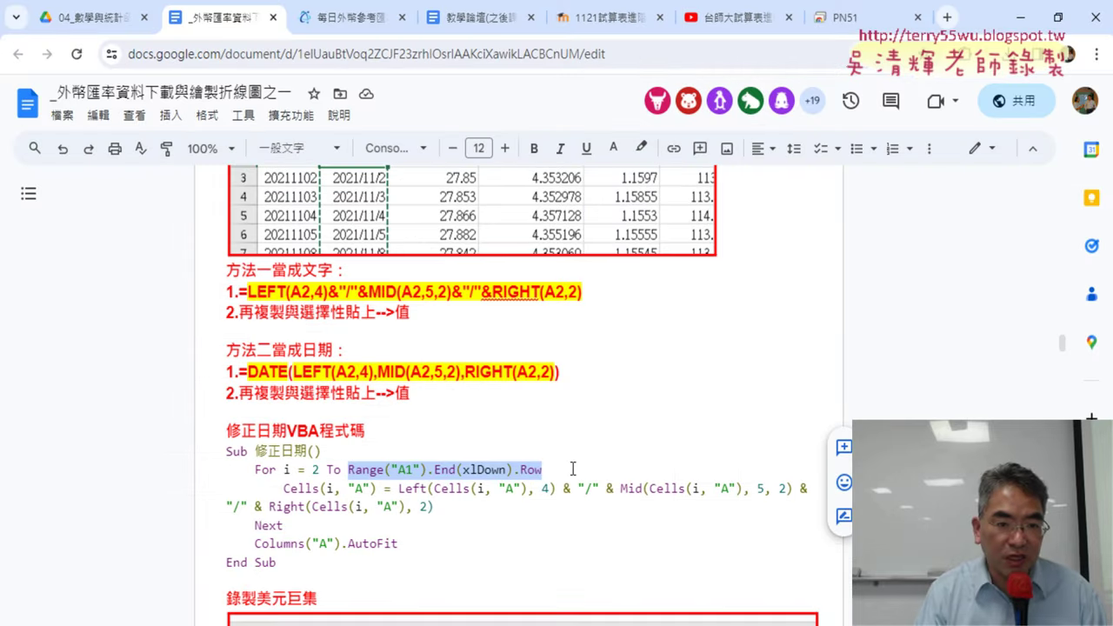
scroll(519, 467, down, 2)
scroll(519, 467, down, 2)
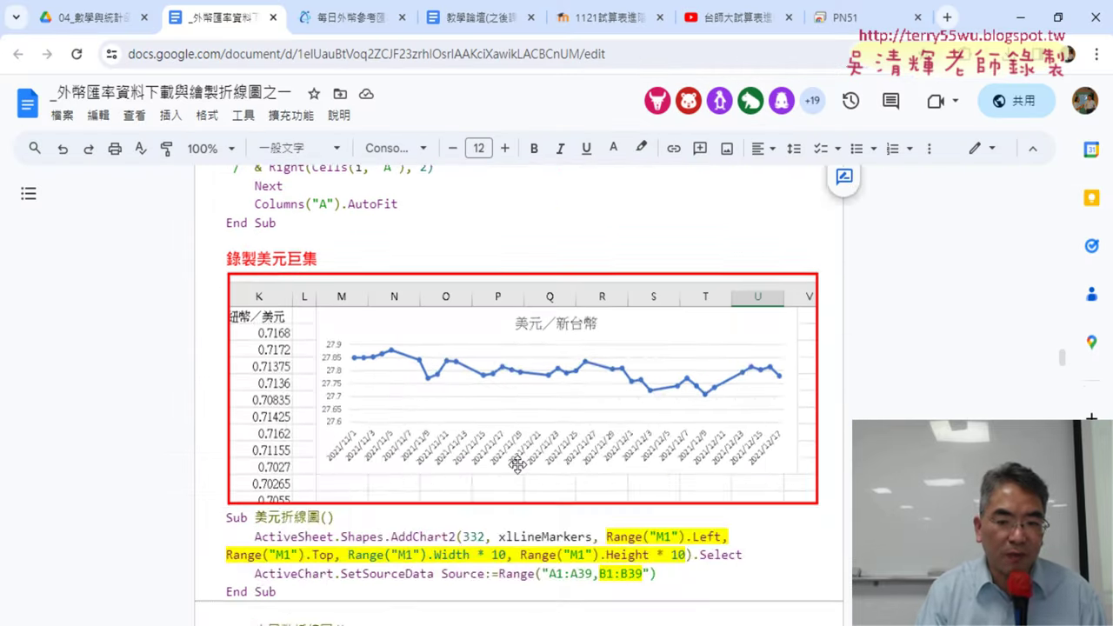
scroll(519, 467, down, 5)
scroll(520, 467, down, 4)
scroll(519, 467, down, 5)
scroll(520, 467, down, 5)
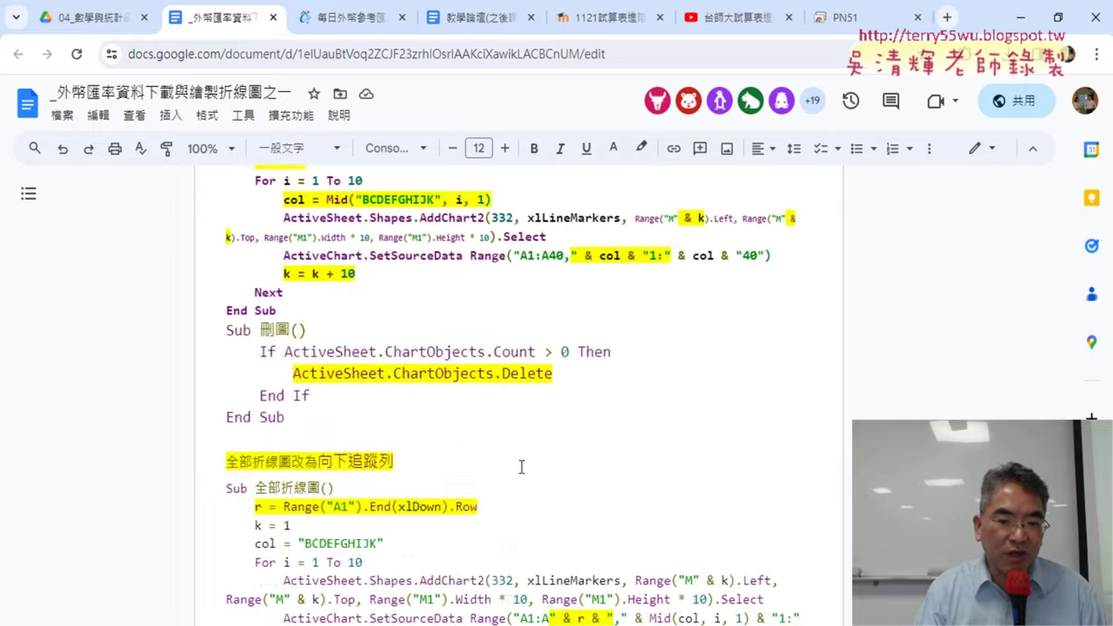
scroll(520, 467, down, 5)
scroll(519, 467, down, 5)
scroll(520, 467, up, 2)
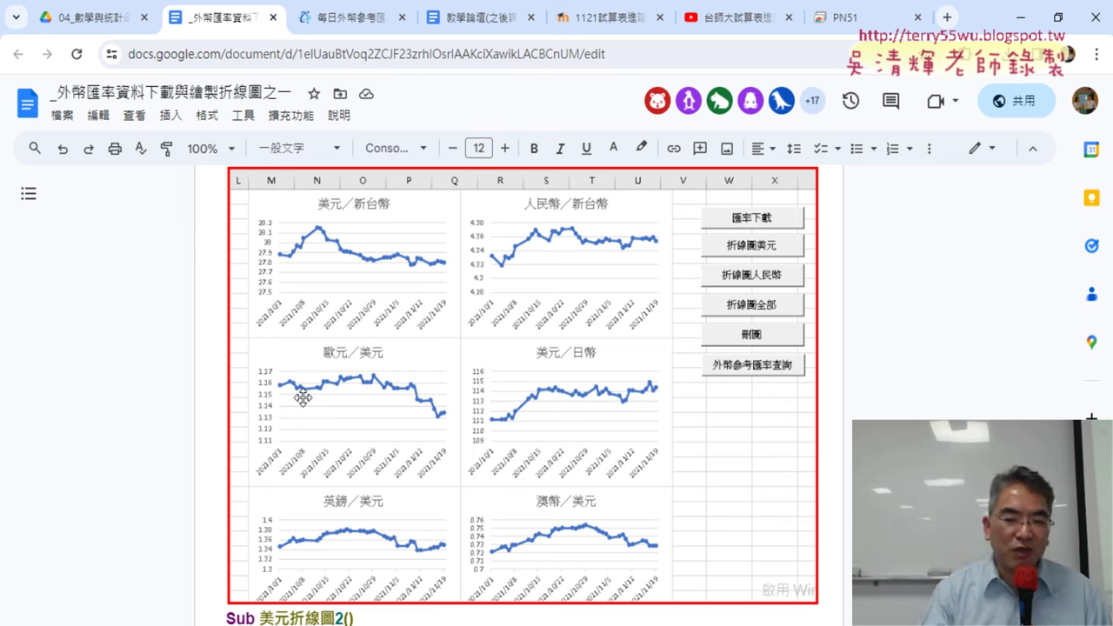
mouse_move(680, 613)
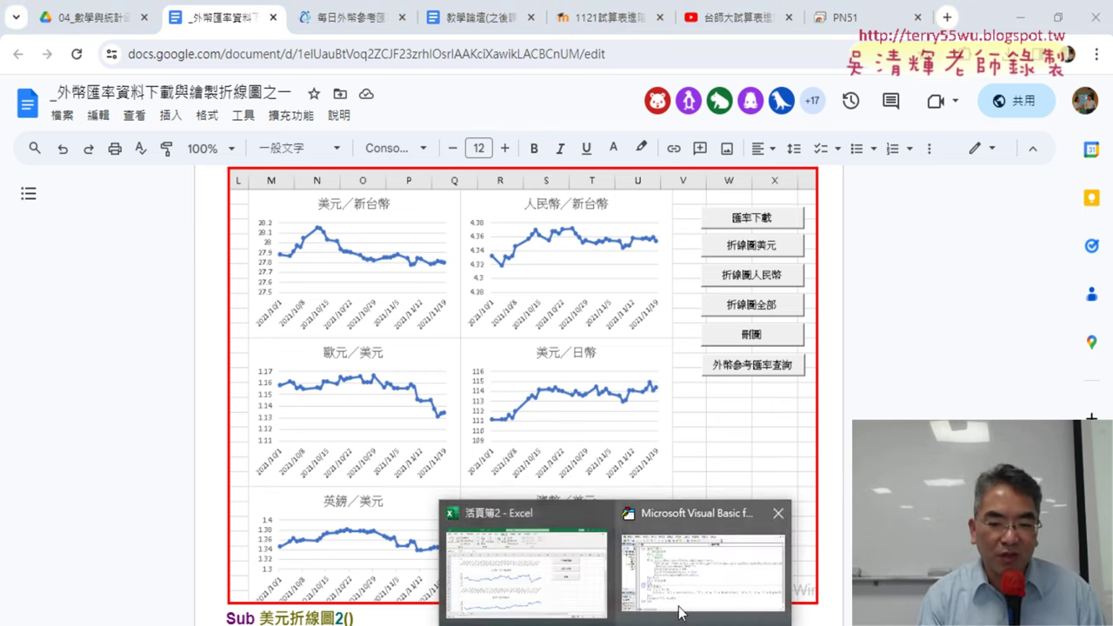
Return to the Excel workbook and scroll the sheet back up to row 1.
click(551, 569)
scroll(552, 458, down, 3)
scroll(552, 458, down, 5)
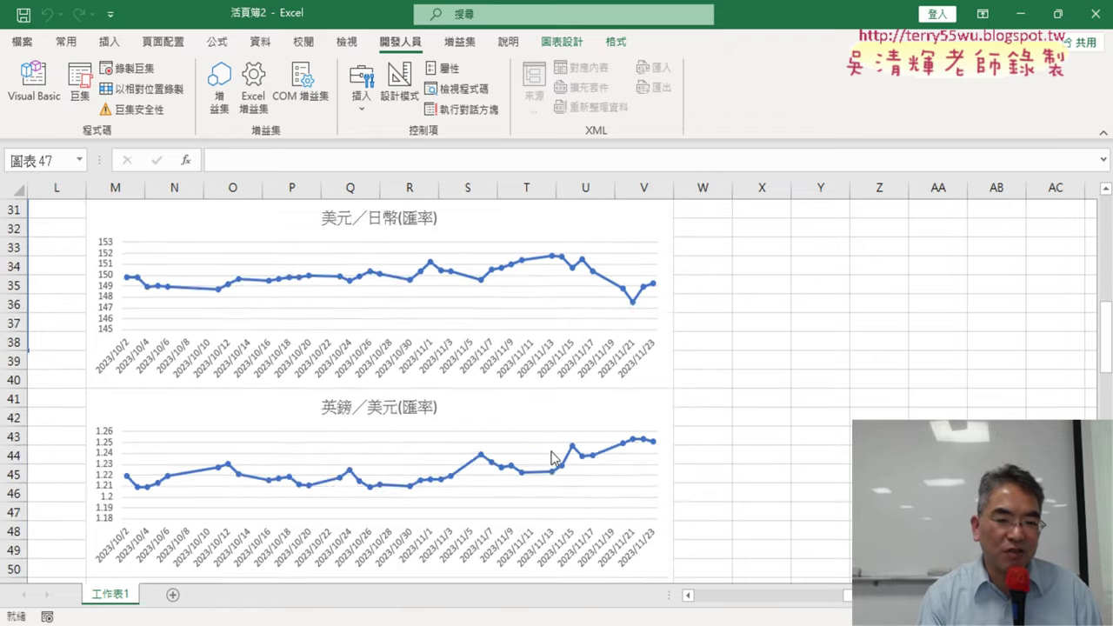
scroll(552, 458, down, 3)
scroll(552, 459, up, 4)
scroll(553, 458, up, 6)
scroll(552, 458, up, 3)
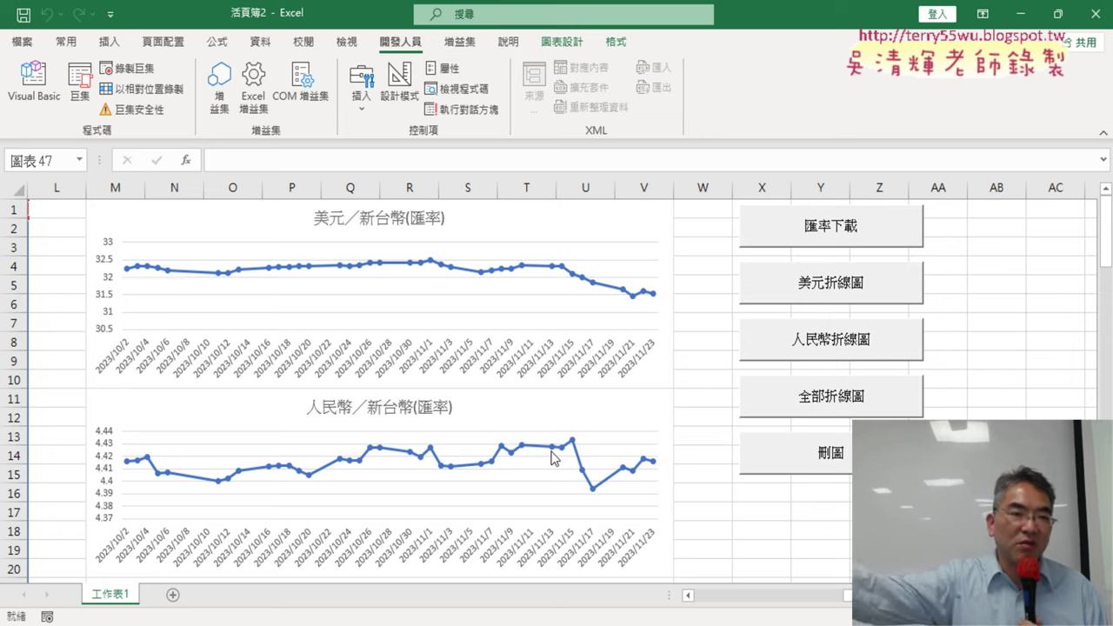
Add a new worksheet 工作表2, then return to 工作表1.
click(173, 595)
click(106, 595)
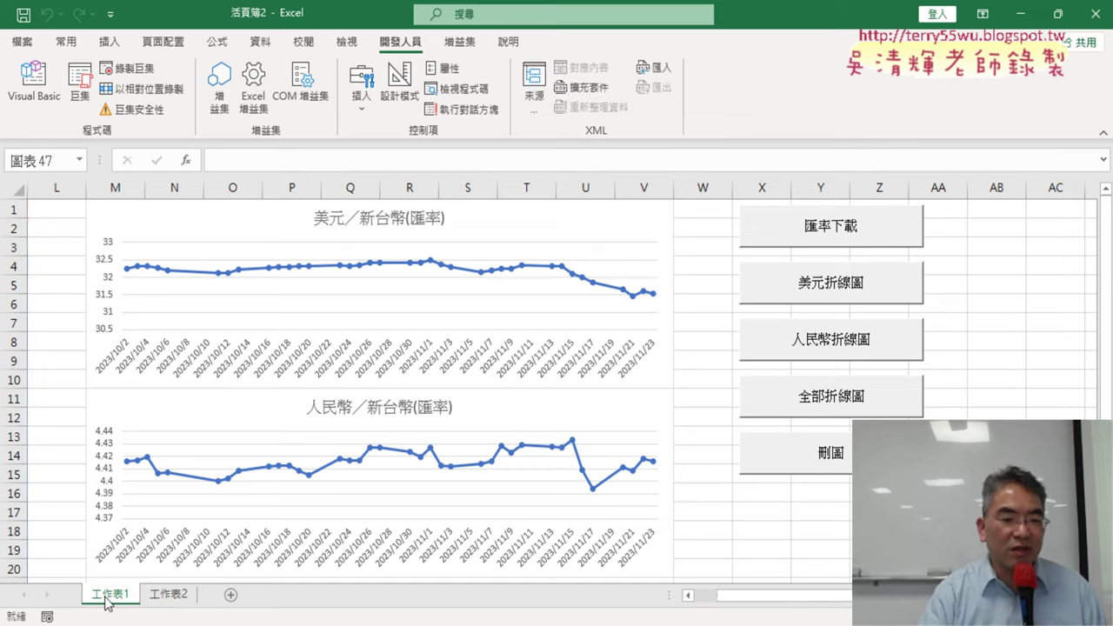